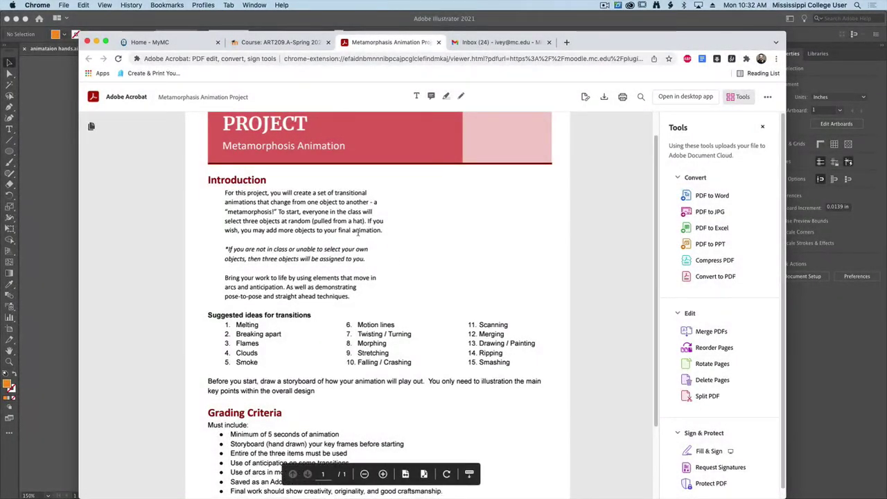
# Review the introduction and the suggested transition ideas in the Metamorphosis Animation Project brief.
pyautogui.moveTo(248, 220); pyautogui.dragTo(336, 221)
pyautogui.click(339, 222)
pyautogui.scroll(-2, 234, 258)
pyautogui.moveTo(234, 258); pyautogui.dragTo(513, 305)
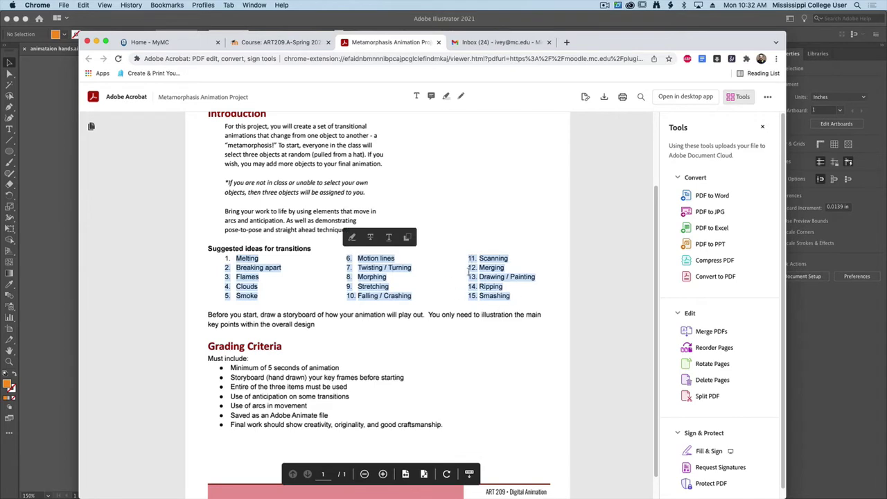
pyautogui.click(456, 286)
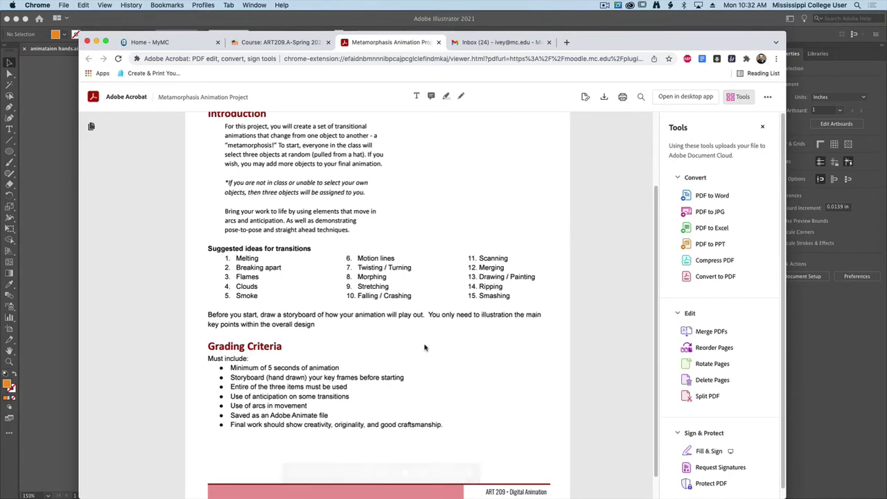
# Switch to Illustrator and examine the heart, tree and hand artwork.
pyautogui.press('super+Tab')
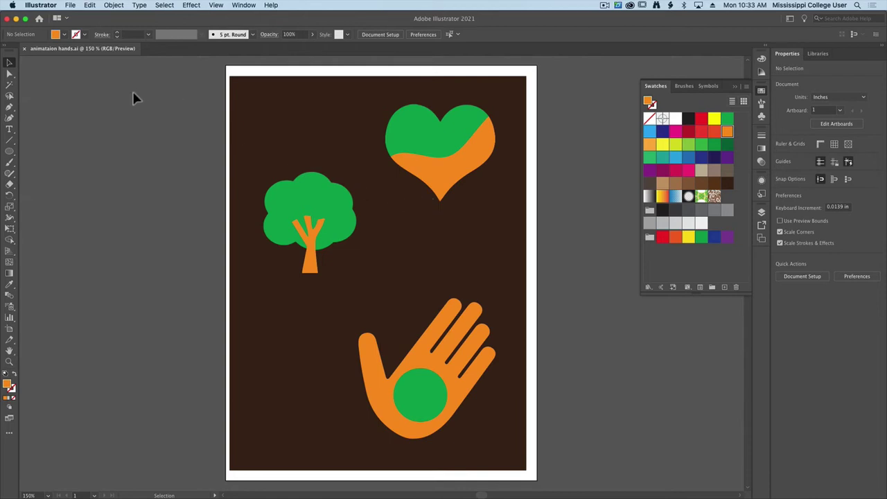
pyautogui.scroll(-1, 437, 264)
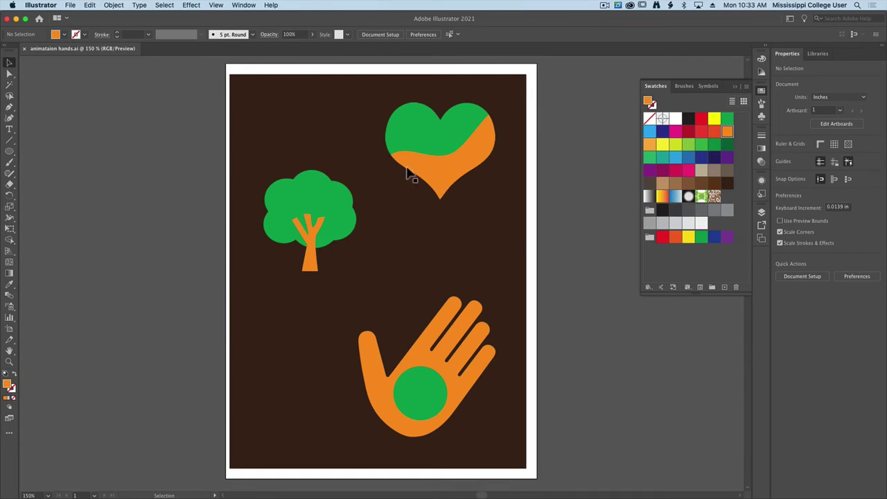
# Switch to Animate, create a Full HD ActionScript 3.0 document of 1920 x 1080 at 24 fps, and set its stage to dark grey.
pyautogui.moveTo(282, 493)
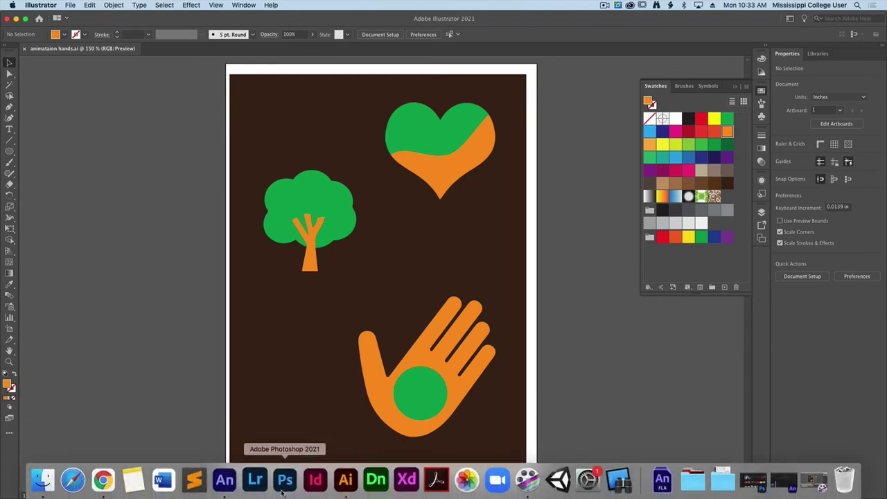
pyautogui.click(224, 482)
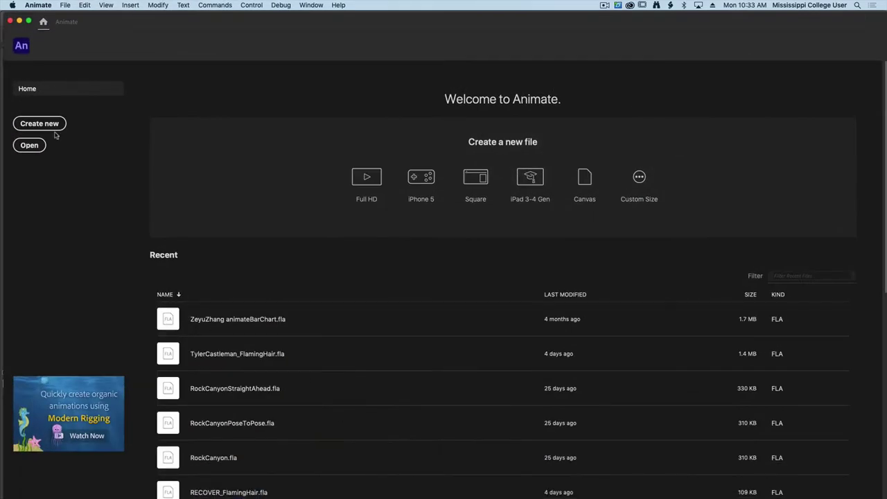
pyautogui.click(422, 201)
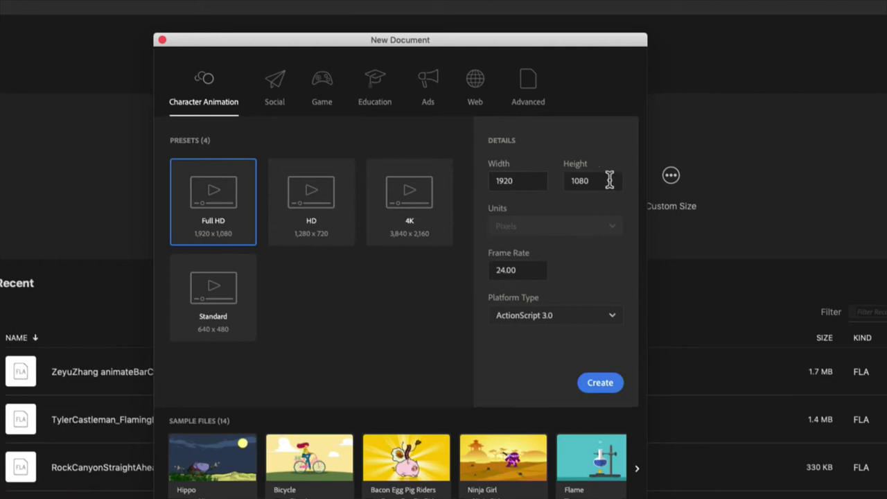
pyautogui.click(524, 272)
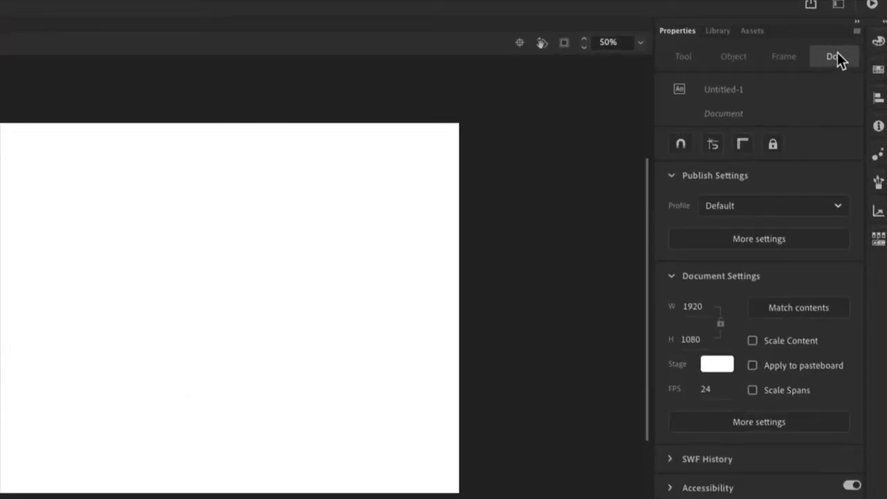
pyautogui.click(717, 368)
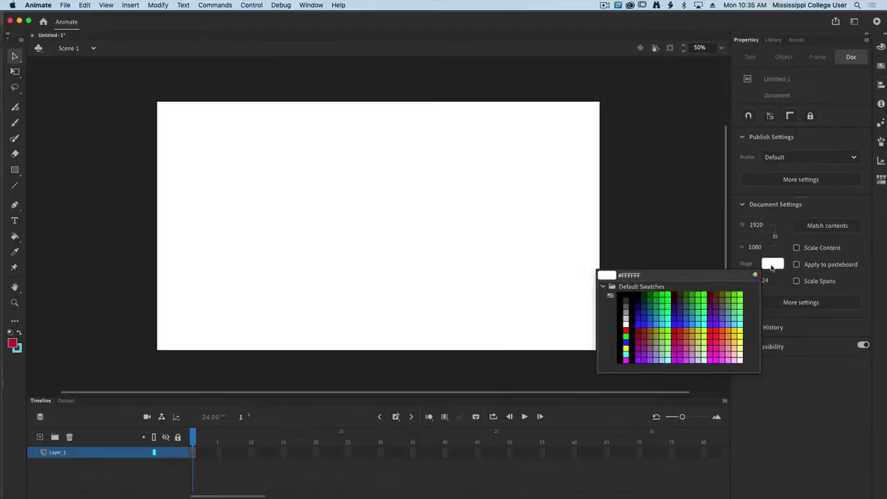
pyautogui.click(627, 302)
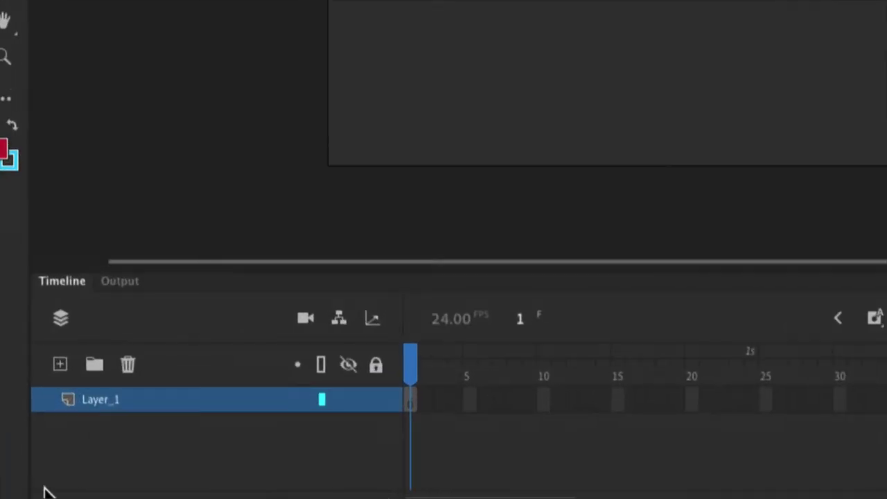
# Rename the document's only layer as Storyboard.
pyautogui.doubleClick(95, 401)
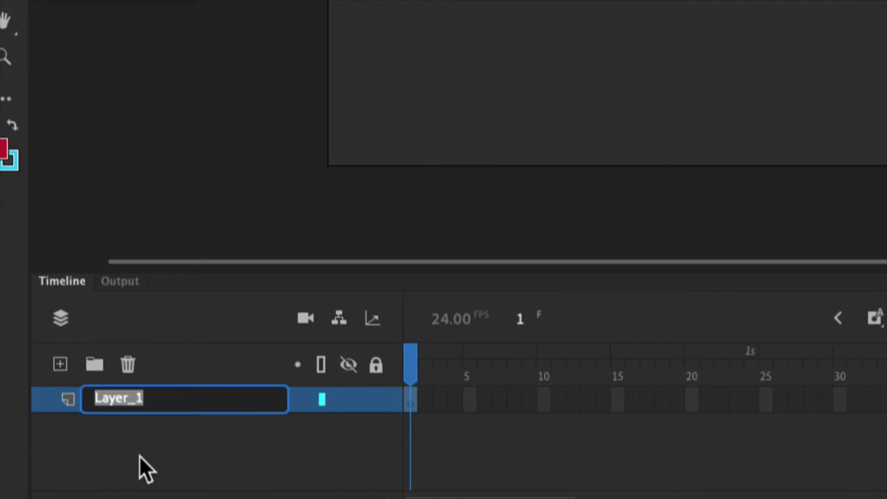
pyautogui.write('Storybo')
pyautogui.press('BackSpace')
pyautogui.press('BackSpace')
pyautogui.write('yboard')
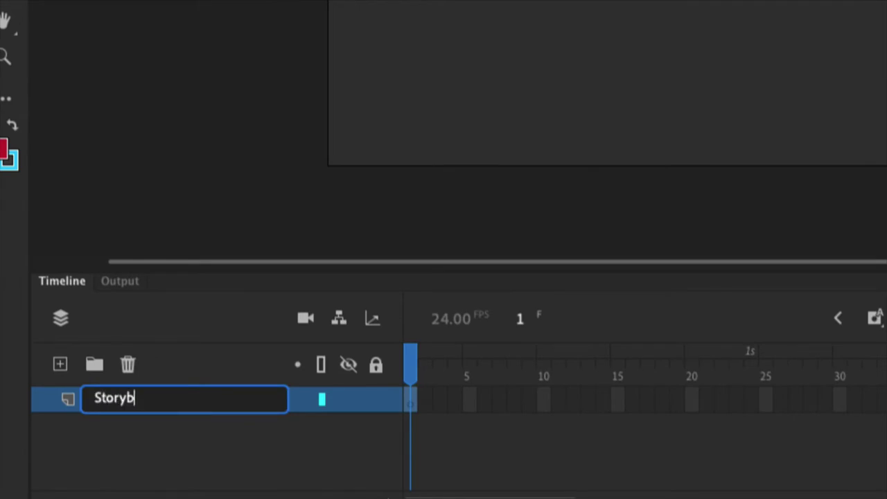
pyautogui.press('Return')
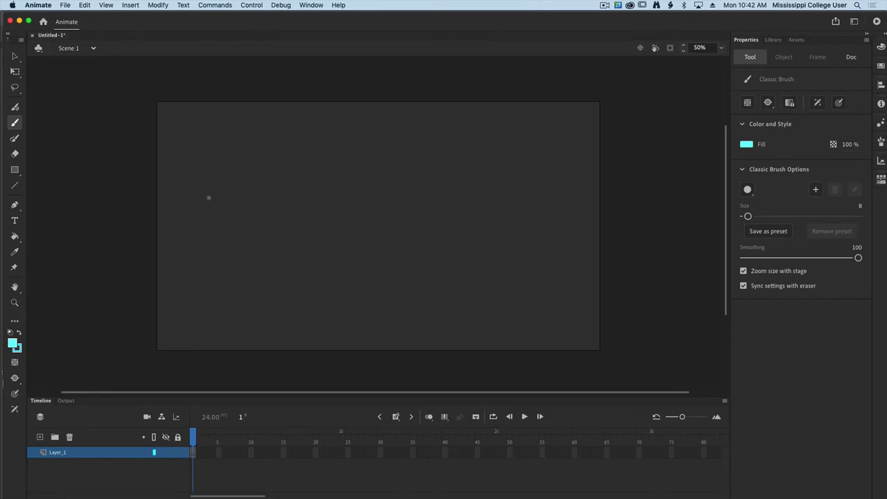
# Sketch a heart numbered 1, a tree and a hand in a row across the stage on frame 1 with the Classic Brush.
pyautogui.moveTo(202, 180)
pyautogui.mouseDown()
pyautogui.moveTo(187, 167)
pyautogui.moveTo(202, 202)
pyautogui.moveTo(215, 168)
pyautogui.moveTo(200, 222)
pyautogui.mouseUp()
pyautogui.moveTo(221, 187); pyautogui.dragTo(252, 188)
pyautogui.moveTo(358, 176)
pyautogui.mouseDown()
pyautogui.moveTo(333, 182)
pyautogui.moveTo(340, 201)
pyautogui.moveTo(361, 201)
pyautogui.moveTo(376, 189)
pyautogui.moveTo(373, 178)
pyautogui.moveTo(366, 174)
pyautogui.moveTo(359, 222)
pyautogui.moveTo(370, 191)
pyautogui.mouseUp()
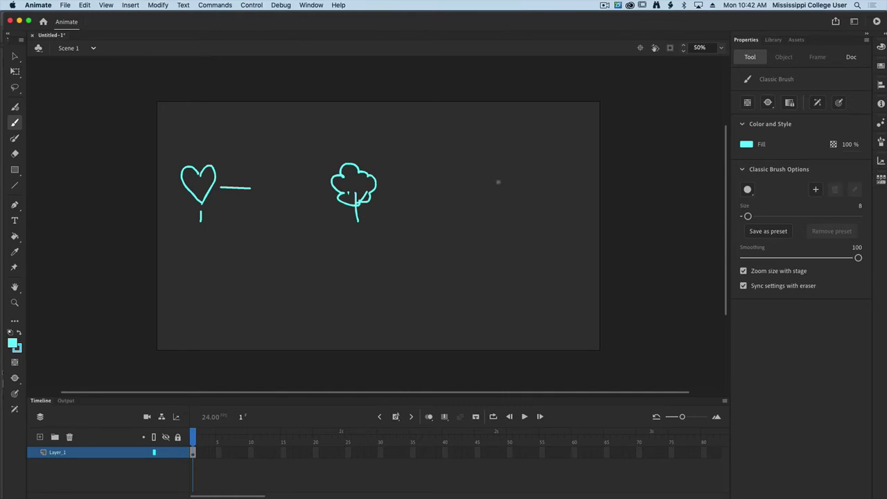
pyautogui.moveTo(474, 202)
pyautogui.mouseDown()
pyautogui.moveTo(493, 169)
pyautogui.moveTo(495, 188)
pyautogui.moveTo(500, 182)
pyautogui.moveTo(520, 206)
pyautogui.moveTo(479, 222)
pyautogui.moveTo(474, 201)
pyautogui.mouseUp()
# Draw looping transition lines between heart, tree and hand, and number the remaining storyboard stages 2 to 5.
pyautogui.moveTo(235, 188)
pyautogui.mouseDown()
pyautogui.moveTo(268, 184)
pyautogui.moveTo(245, 214)
pyautogui.moveTo(278, 208)
pyautogui.moveTo(287, 184)
pyautogui.mouseUp()
pyautogui.moveTo(254, 234)
pyautogui.mouseDown()
pyautogui.moveTo(265, 232)
pyautogui.moveTo(255, 242)
pyautogui.moveTo(274, 241)
pyautogui.mouseUp()
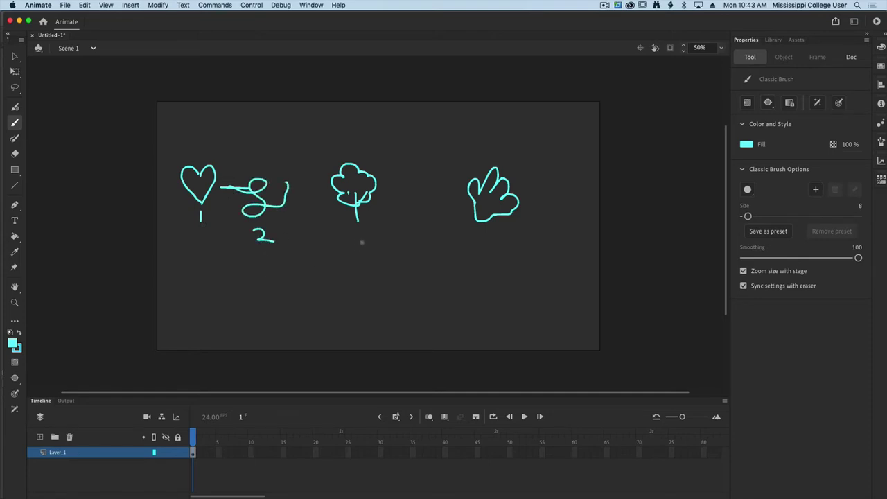
pyautogui.moveTo(353, 232)
pyautogui.mouseDown()
pyautogui.moveTo(362, 232)
pyautogui.moveTo(352, 244)
pyautogui.mouseUp()
pyautogui.moveTo(395, 204)
pyautogui.mouseDown()
pyautogui.moveTo(422, 192)
pyautogui.moveTo(435, 210)
pyautogui.moveTo(427, 204)
pyautogui.moveTo(448, 208)
pyautogui.moveTo(425, 238)
pyautogui.mouseUp()
pyautogui.moveTo(422, 226); pyautogui.dragTo(422, 252)
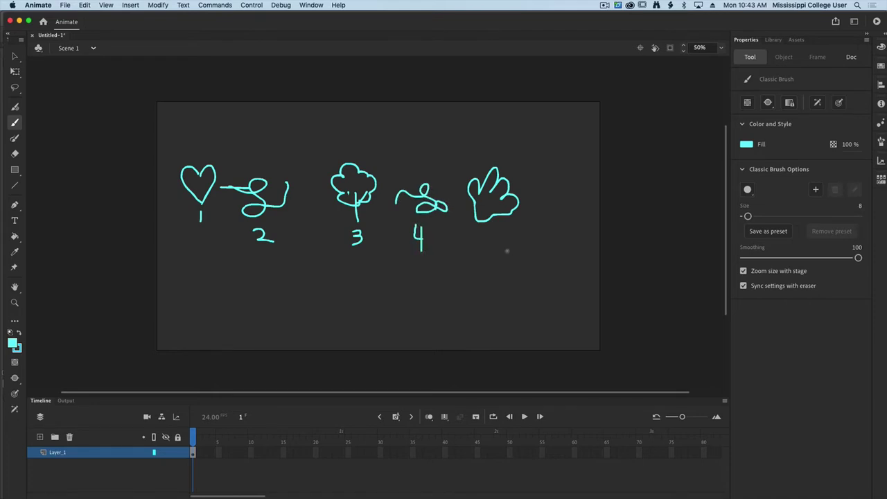
pyautogui.moveTo(492, 236)
pyautogui.mouseDown()
pyautogui.moveTo(470, 231)
pyautogui.moveTo(478, 249)
pyautogui.moveTo(469, 256)
pyautogui.mouseUp()
# Insert blank keyframes on the storyboard layer at frames 24, 48 and 72.
pyautogui.moveTo(683, 417); pyautogui.dragTo(676, 418)
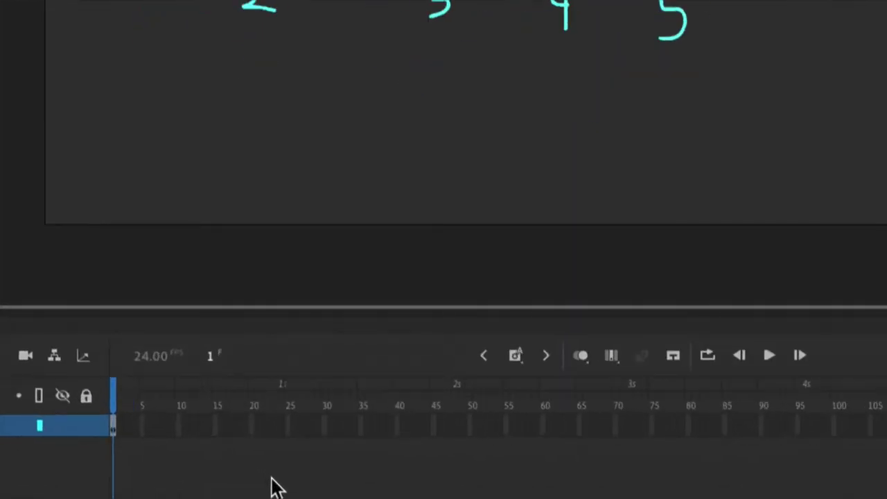
pyautogui.click(280, 425)
pyautogui.click(516, 356)
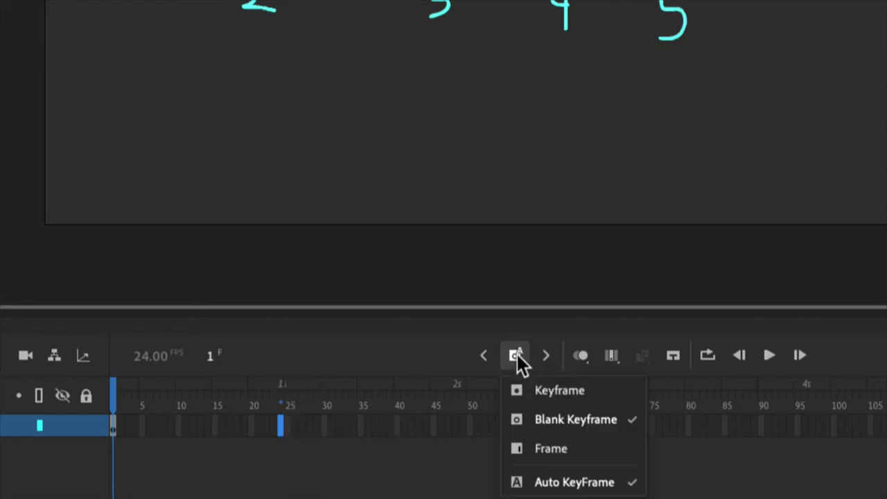
pyautogui.click(553, 419)
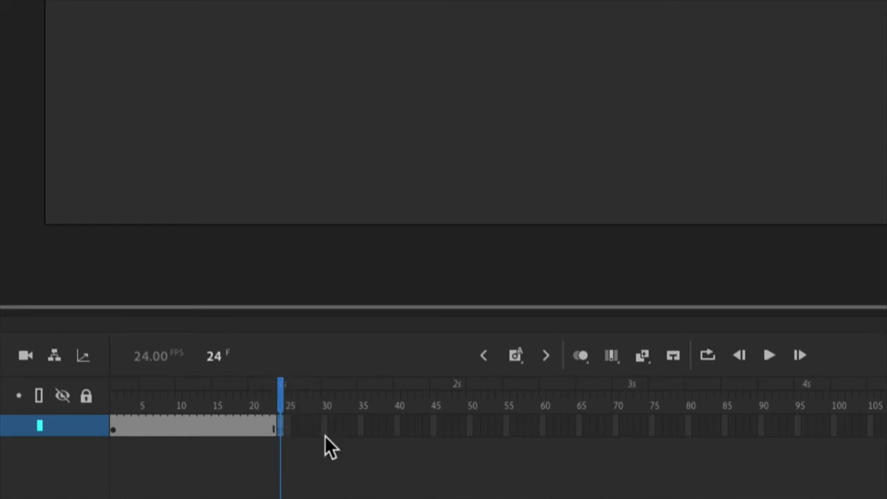
pyautogui.click(456, 426)
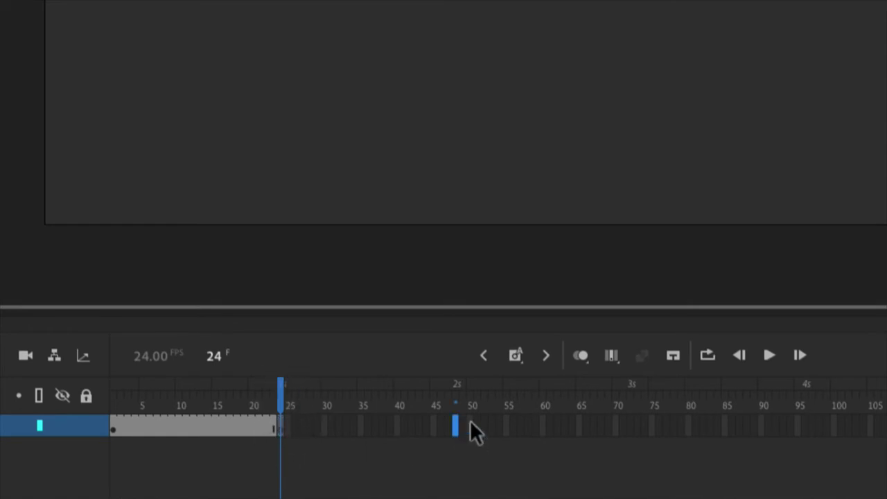
pyautogui.click(515, 356)
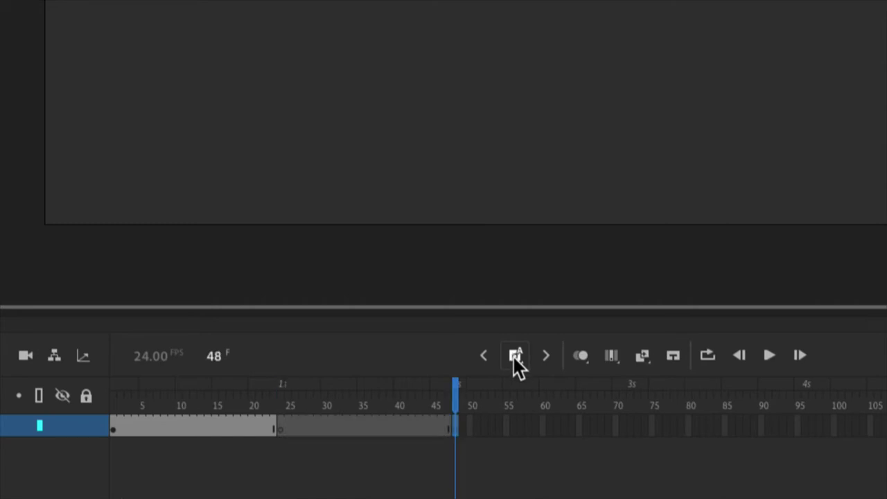
pyautogui.click(630, 426)
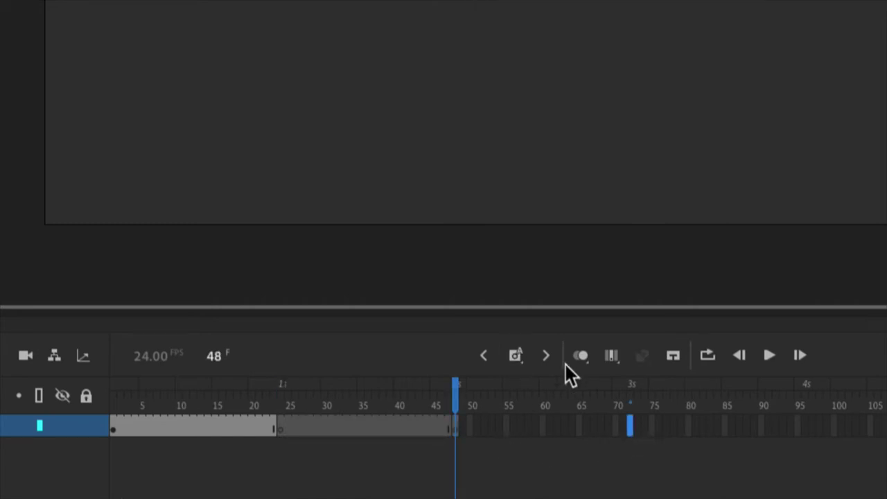
pyautogui.click(515, 355)
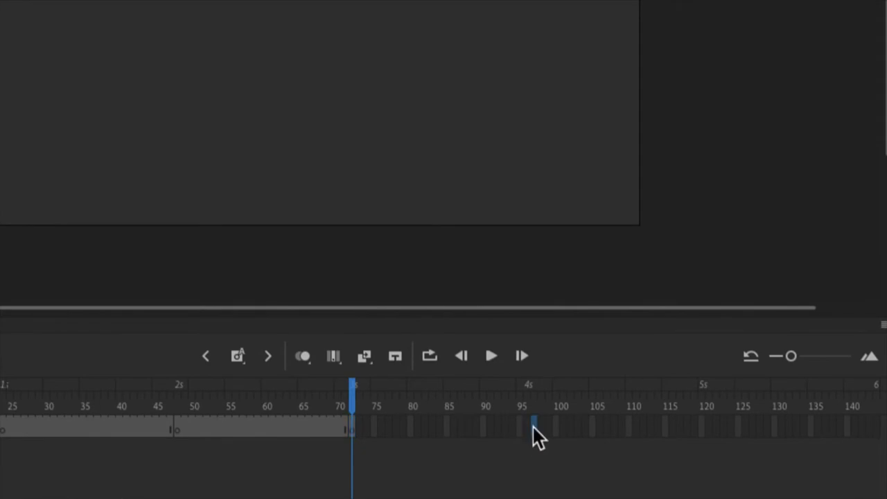
# Insert blank keyframes on the storyboard layer at frames 96 and 120.
pyautogui.click(527, 426)
pyautogui.click(303, 356)
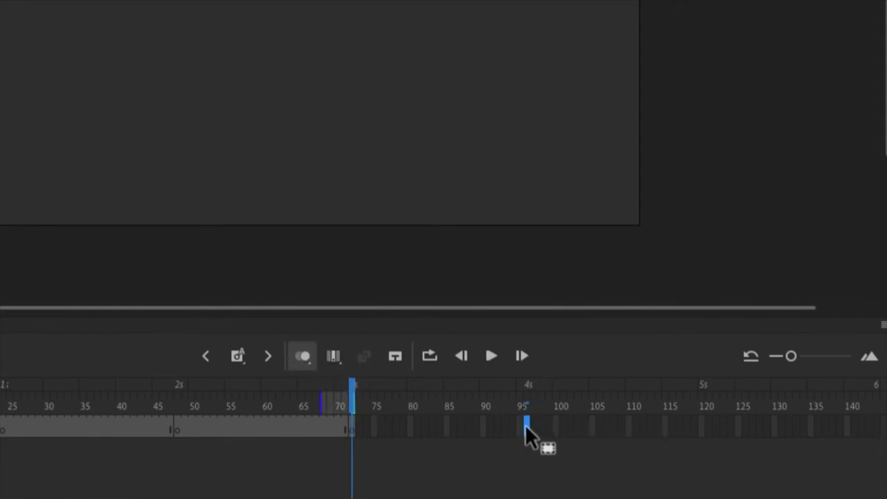
pyautogui.click(239, 356)
pyautogui.click(305, 357)
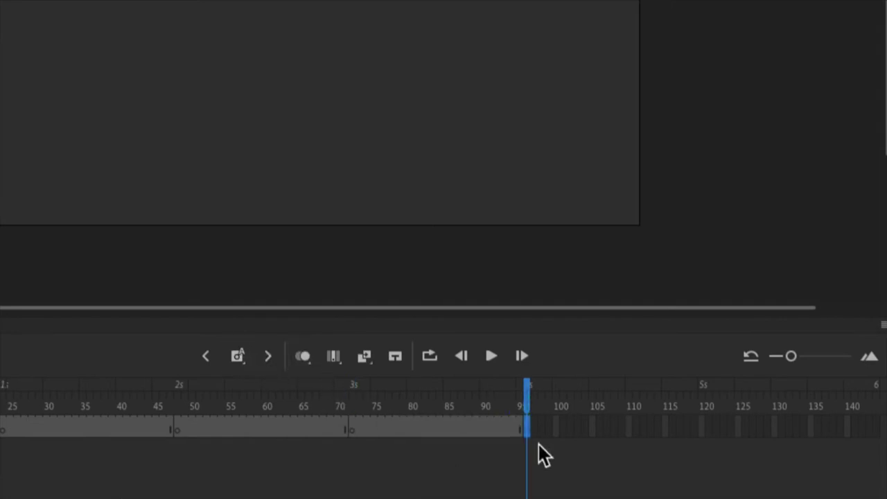
pyautogui.click(702, 427)
pyautogui.click(240, 357)
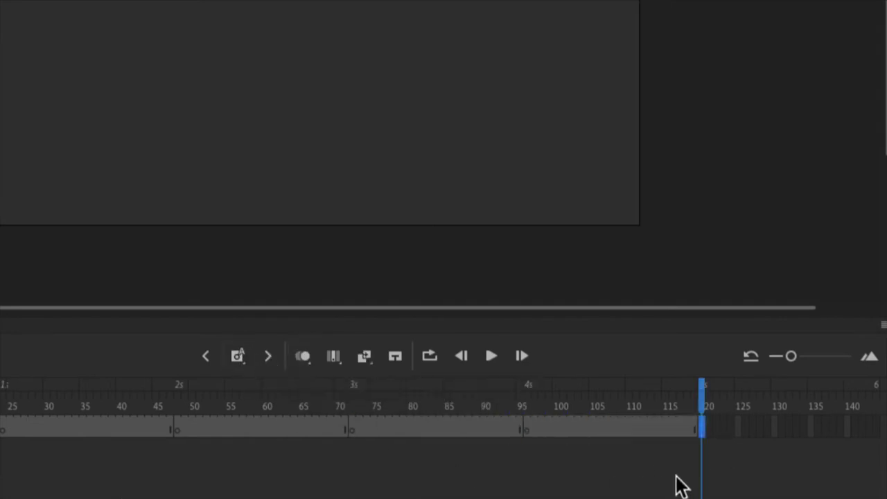
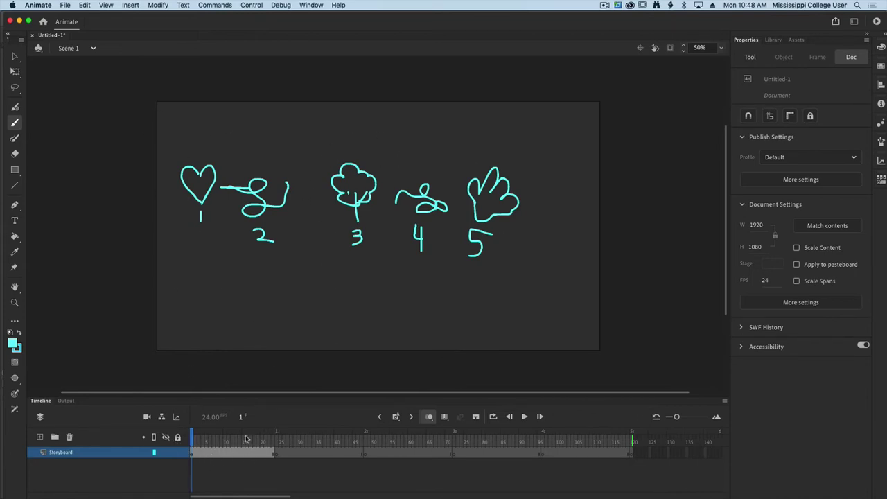
# Draw a large tree with a cloud-shaped crown, trunk and branches in the middle of the stage at frame 48.
pyautogui.click(277, 455)
pyautogui.moveTo(278, 442); pyautogui.dragTo(366, 444)
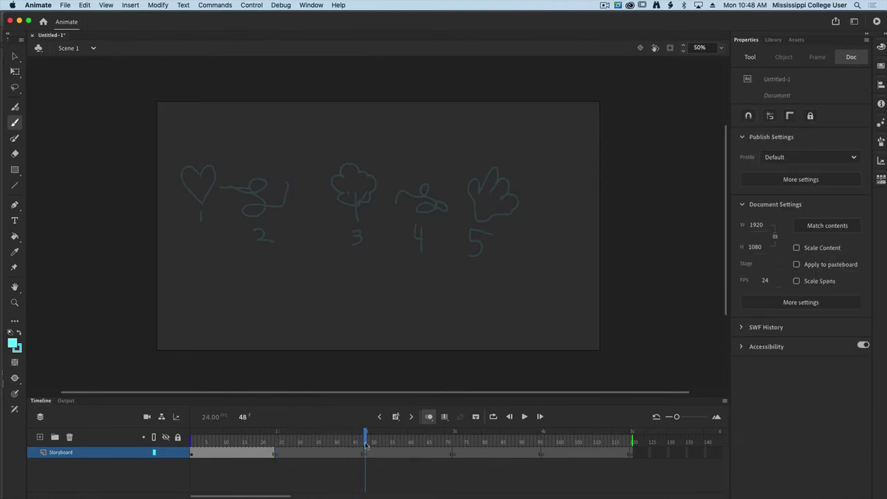
pyautogui.click(364, 454)
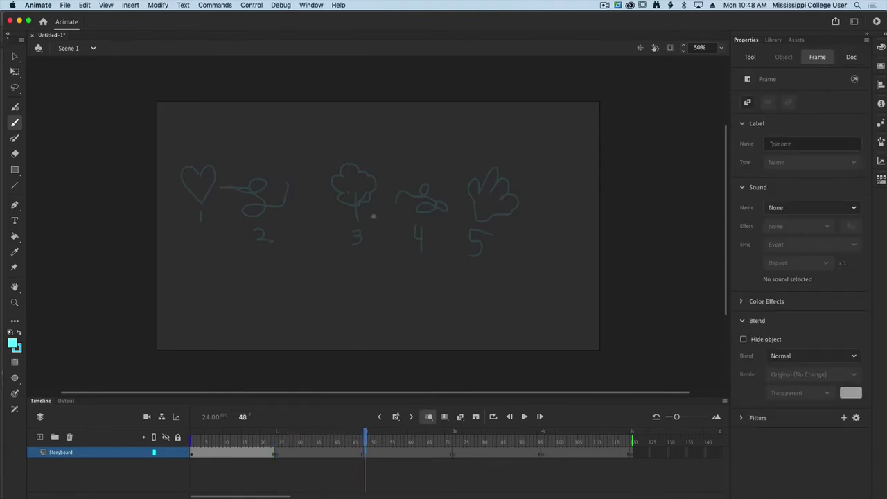
pyautogui.moveTo(366, 152)
pyautogui.mouseDown()
pyautogui.moveTo(335, 157)
pyautogui.moveTo(315, 210)
pyautogui.moveTo(341, 240)
pyautogui.moveTo(410, 253)
pyautogui.moveTo(452, 199)
pyautogui.moveTo(392, 145)
pyautogui.moveTo(357, 151)
pyautogui.mouseUp()
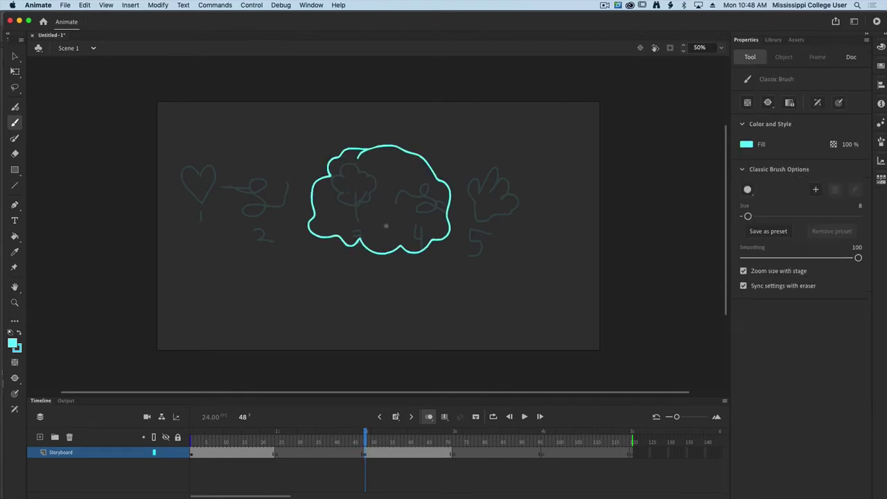
pyautogui.moveTo(385, 218)
pyautogui.mouseDown()
pyautogui.moveTo(386, 255)
pyautogui.moveTo(360, 312)
pyautogui.moveTo(402, 266)
pyautogui.moveTo(449, 321)
pyautogui.mouseUp()
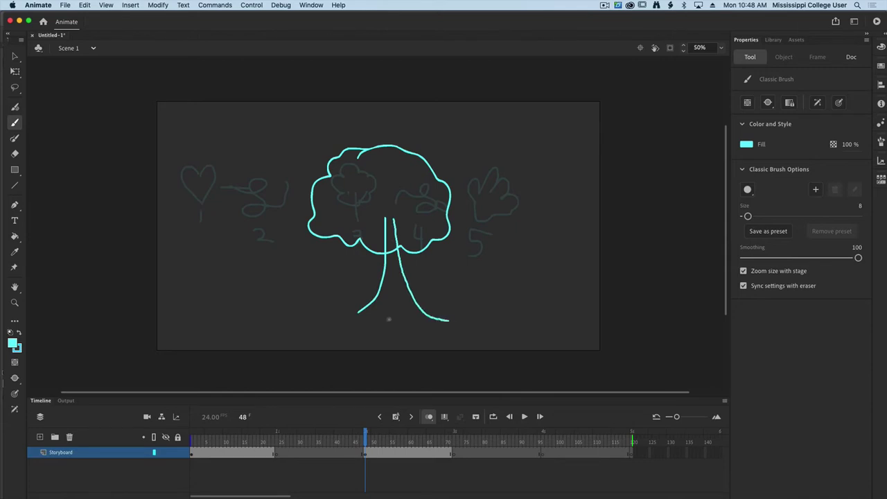
pyautogui.moveTo(366, 314)
pyautogui.mouseDown()
pyautogui.moveTo(394, 309)
pyautogui.moveTo(423, 318)
pyautogui.mouseUp()
pyautogui.moveTo(368, 221); pyautogui.dragTo(384, 250)
pyautogui.moveTo(414, 211); pyautogui.dragTo(398, 249)
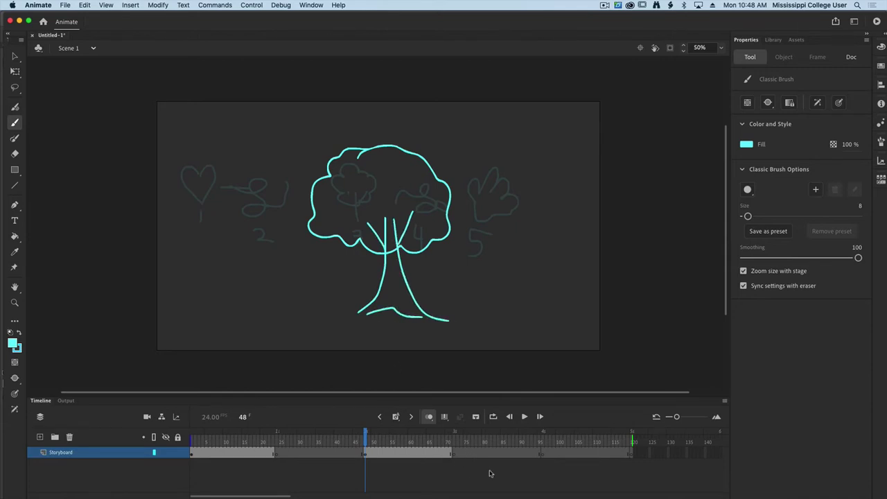
# Draw the outline of a large hand in the middle of the stage at frame 96.
pyautogui.moveTo(363, 435)
pyautogui.mouseDown()
pyautogui.moveTo(533, 442)
pyautogui.moveTo(543, 454)
pyautogui.mouseUp()
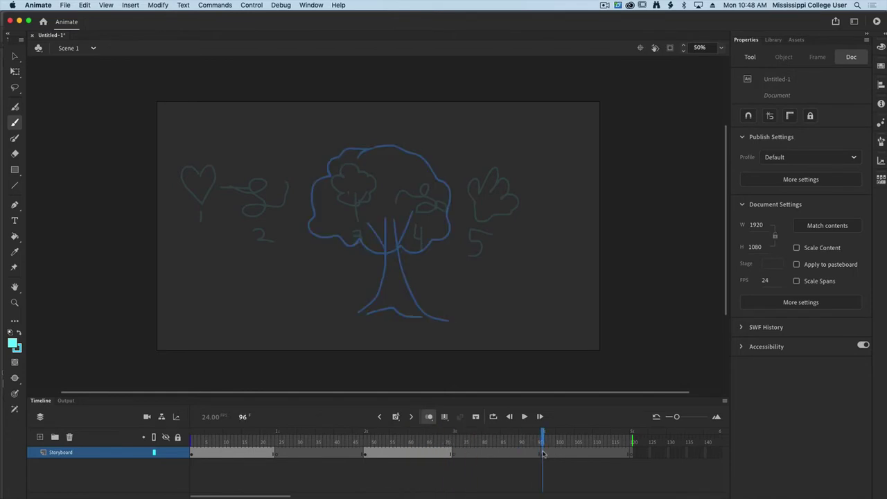
pyautogui.click(544, 455)
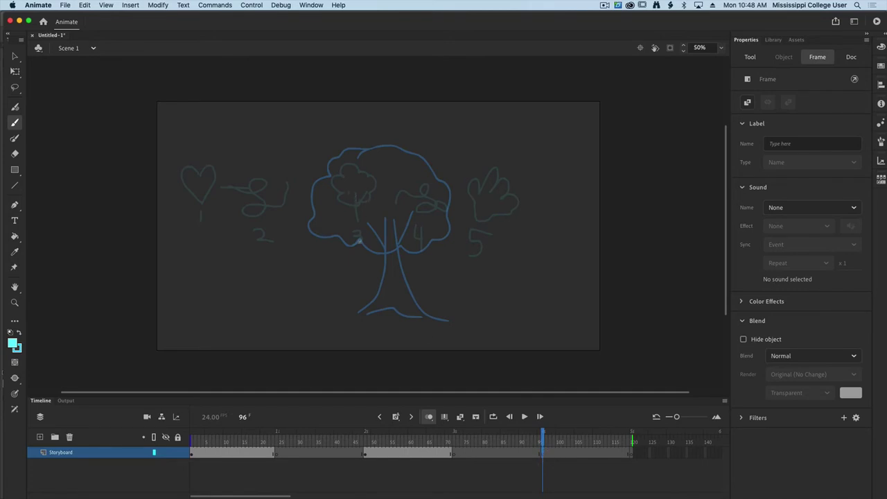
pyautogui.moveTo(354, 240)
pyautogui.mouseDown()
pyautogui.moveTo(323, 223)
pyautogui.moveTo(341, 247)
pyautogui.moveTo(337, 278)
pyautogui.moveTo(425, 309)
pyautogui.moveTo(444, 212)
pyautogui.moveTo(409, 220)
pyautogui.moveTo(362, 196)
pyautogui.moveTo(349, 243)
pyautogui.mouseUp()
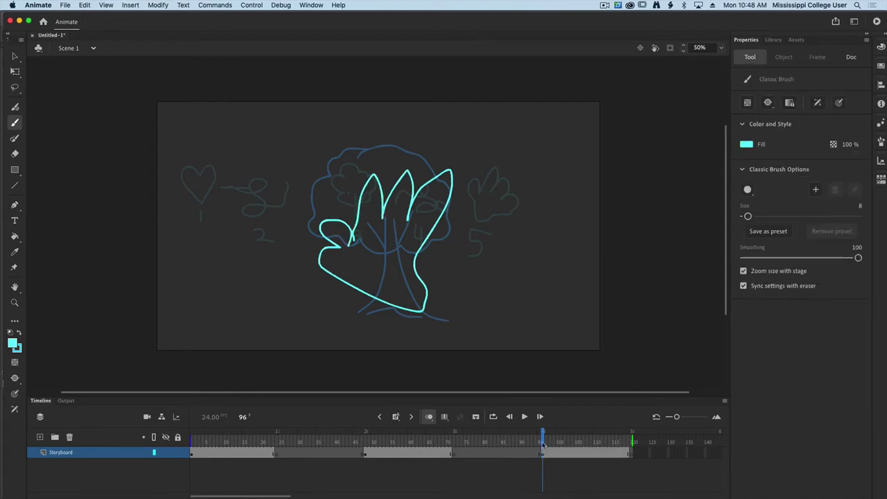
# Clear the numbered thumbnail sketches from frame 1 and draw a large heart outline mid-stage with onion skinning off.
pyautogui.moveTo(545, 440); pyautogui.dragTo(636, 442)
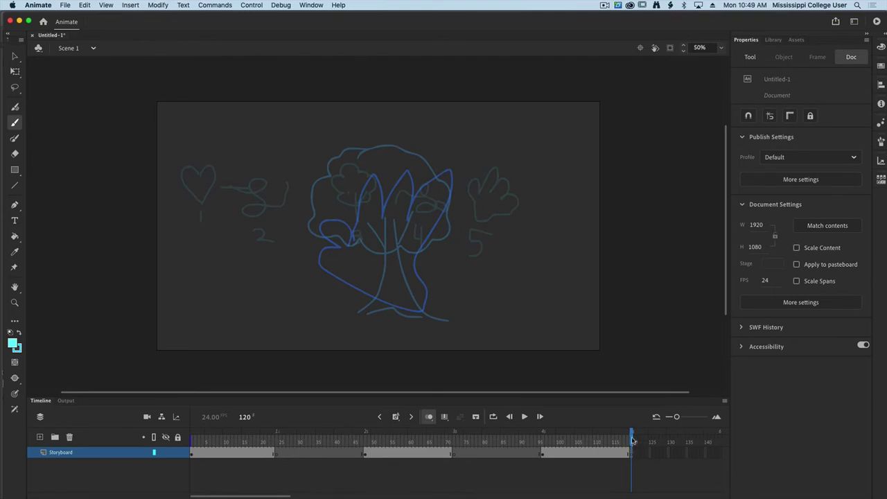
pyautogui.moveTo(633, 441); pyautogui.dragTo(192, 455)
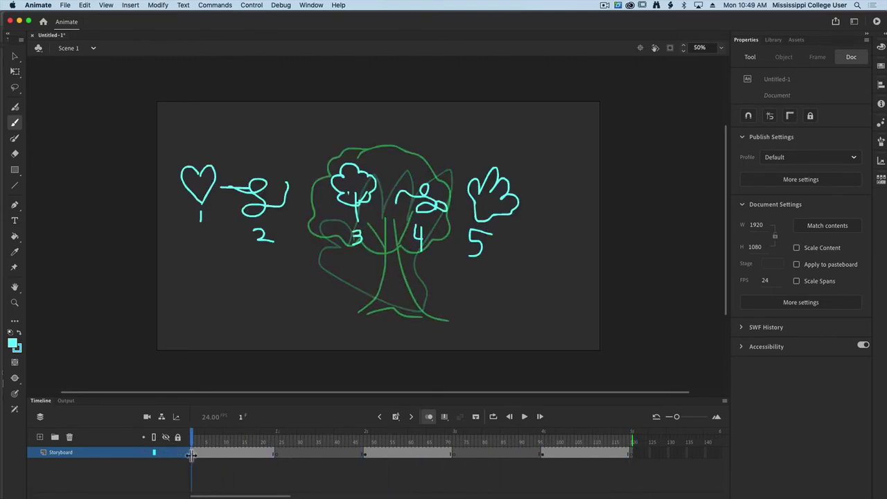
pyautogui.click(192, 457)
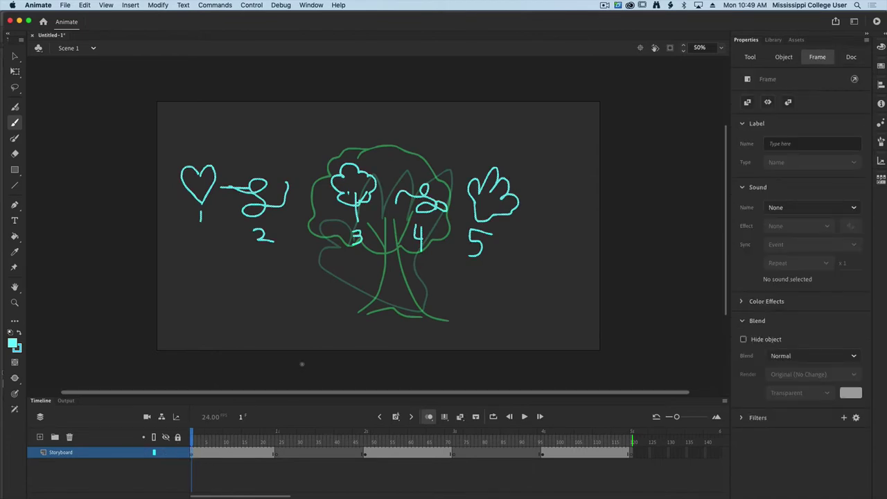
pyautogui.press('Delete')
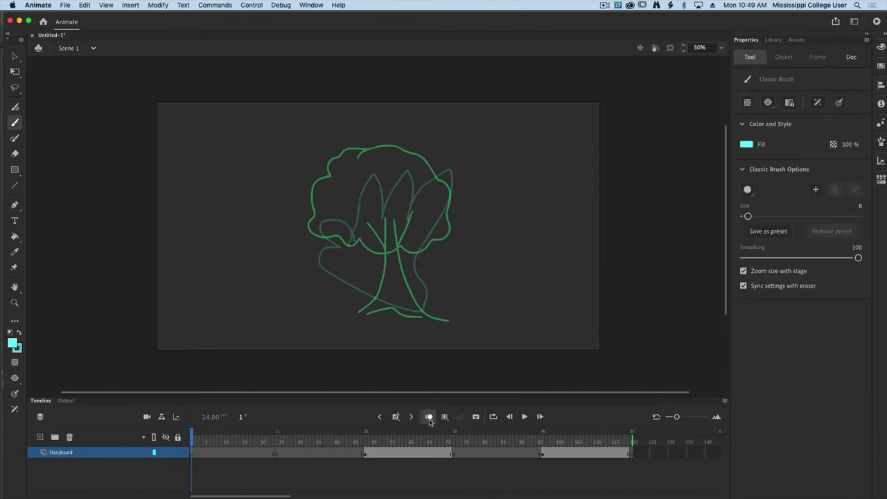
pyautogui.click(429, 418)
pyautogui.moveTo(361, 200)
pyautogui.mouseDown()
pyautogui.moveTo(340, 175)
pyautogui.moveTo(323, 201)
pyautogui.moveTo(340, 251)
pyautogui.moveTo(369, 280)
pyautogui.moveTo(384, 182)
pyautogui.moveTo(415, 196)
pyautogui.moveTo(407, 253)
pyautogui.moveTo(373, 280)
pyautogui.mouseUp()
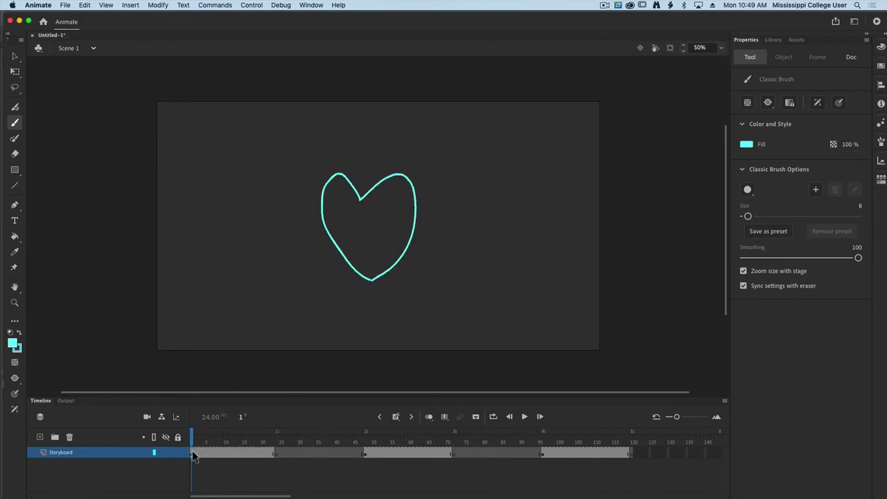
# Scrub the storyboard from frame 1 to frame 120 and back to review the order of the key drawings.
pyautogui.moveTo(192, 437); pyautogui.dragTo(629, 437)
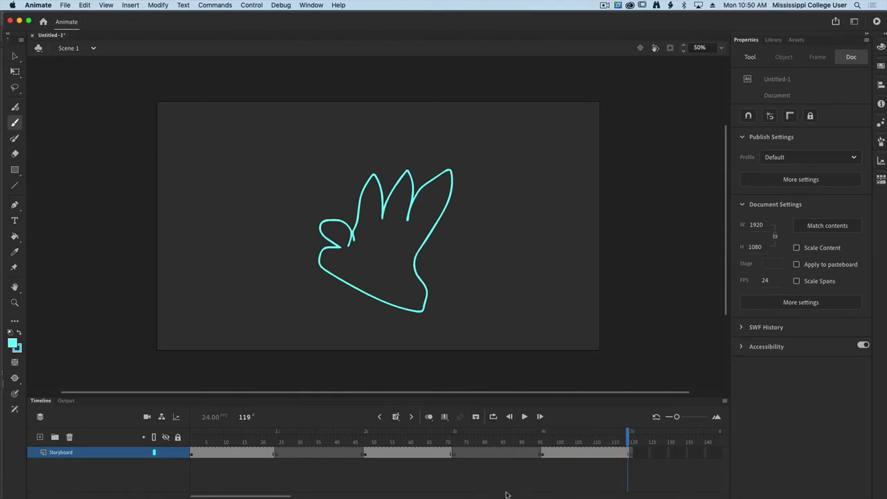
pyautogui.click(629, 438)
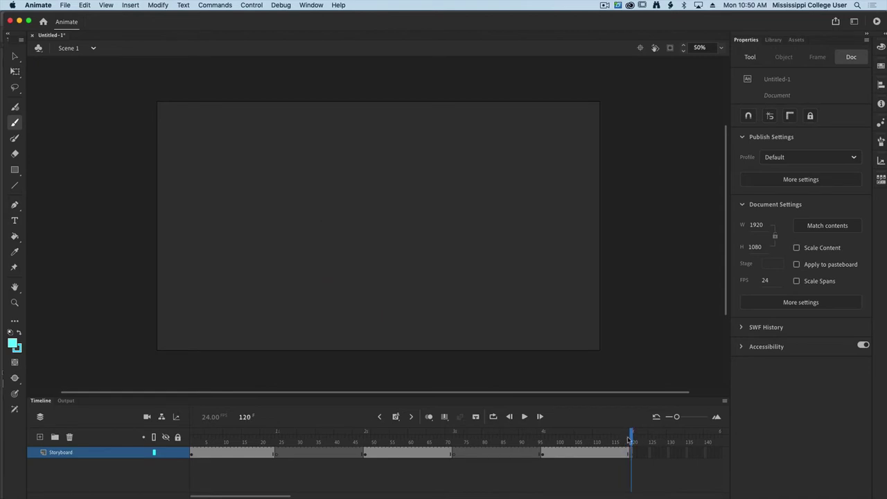
pyautogui.moveTo(631, 438)
pyautogui.mouseDown()
pyautogui.moveTo(238, 434)
pyautogui.moveTo(160, 421)
pyautogui.mouseUp()
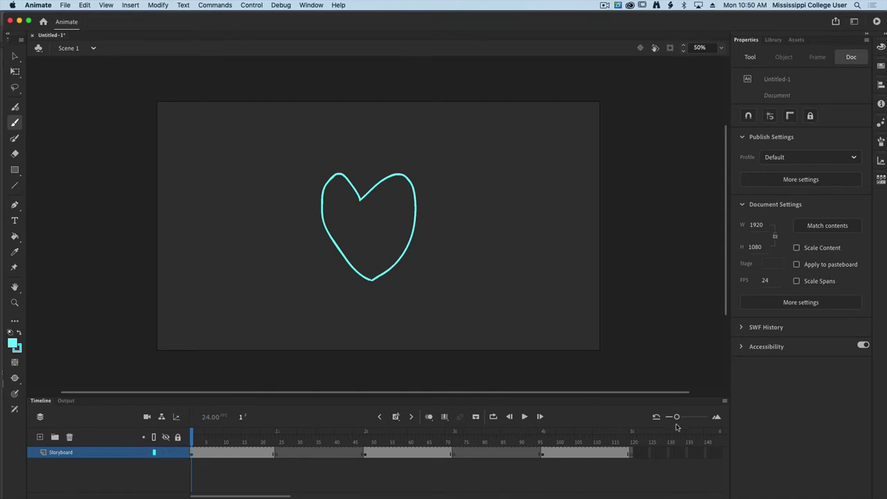
# Turn on onion skinning at frame 35 and narrow its range to about frames 21 to 49, covering only the heart and tree.
pyautogui.moveTo(677, 417); pyautogui.dragTo(682, 417)
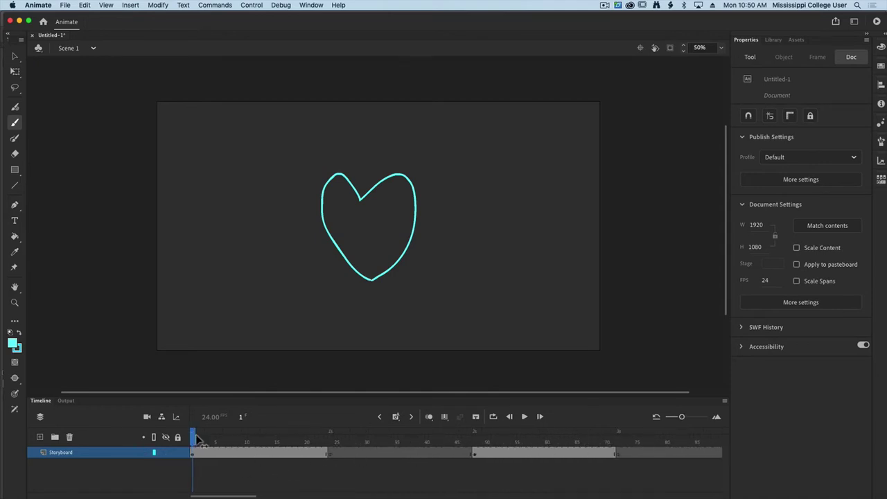
pyautogui.moveTo(197, 438)
pyautogui.mouseDown()
pyautogui.moveTo(322, 432)
pyautogui.moveTo(324, 423)
pyautogui.moveTo(477, 439)
pyautogui.moveTo(313, 437)
pyautogui.mouseUp()
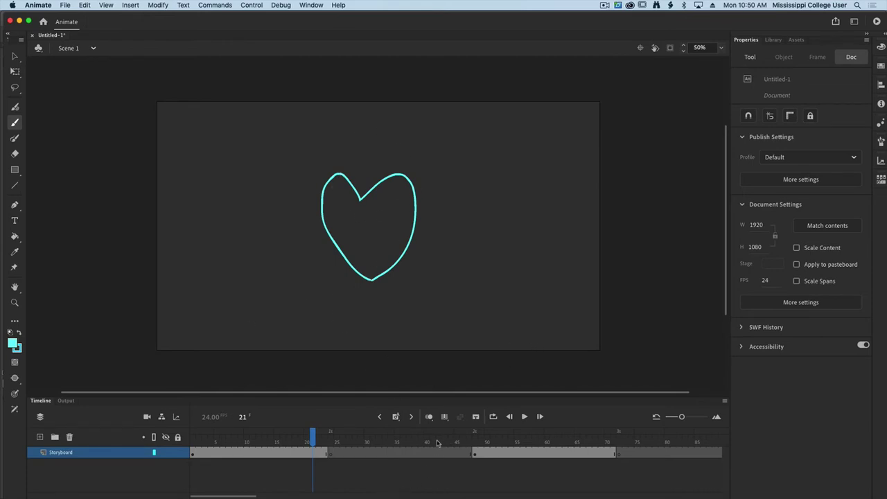
pyautogui.moveTo(313, 436); pyautogui.dragTo(391, 437)
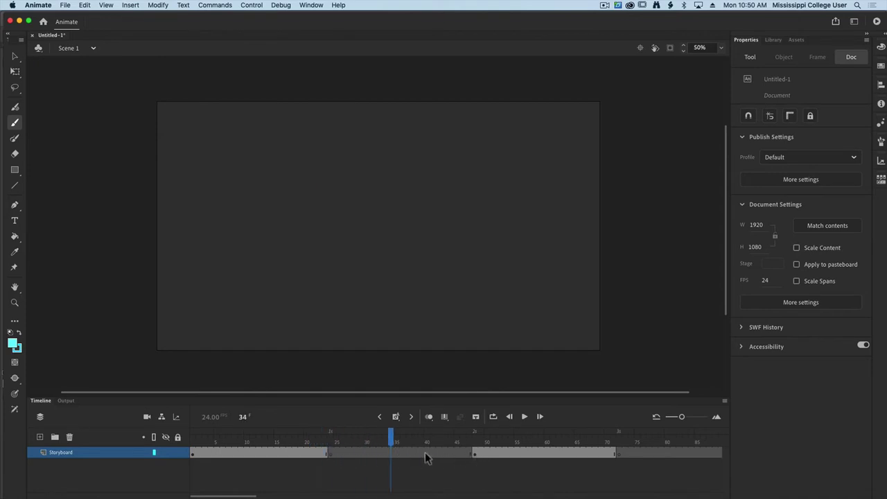
pyautogui.click(396, 438)
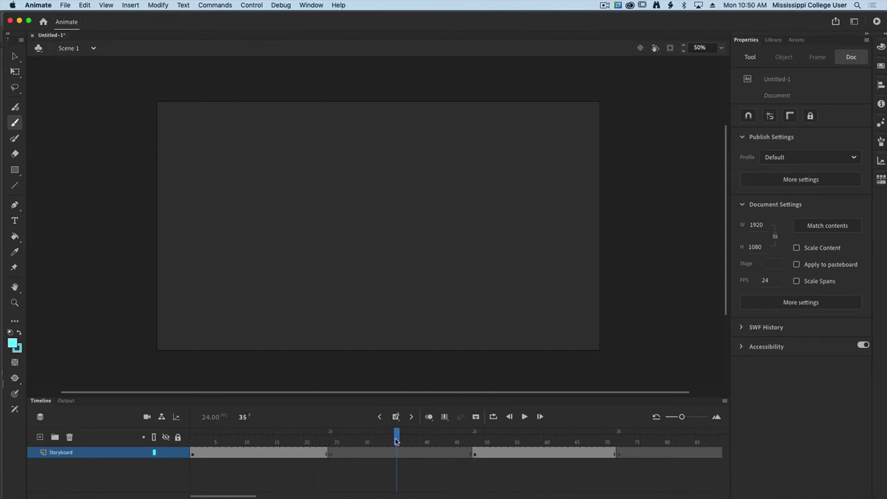
pyautogui.click(429, 417)
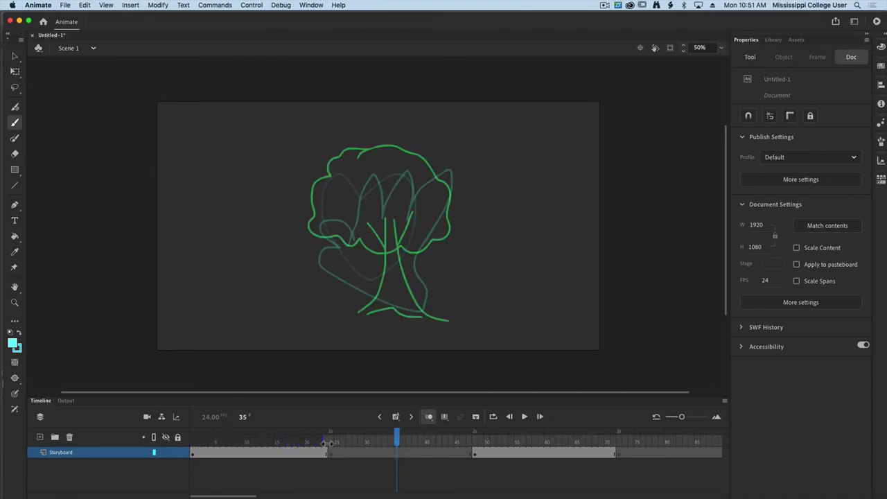
pyautogui.moveTo(251, 496); pyautogui.dragTo(281, 496)
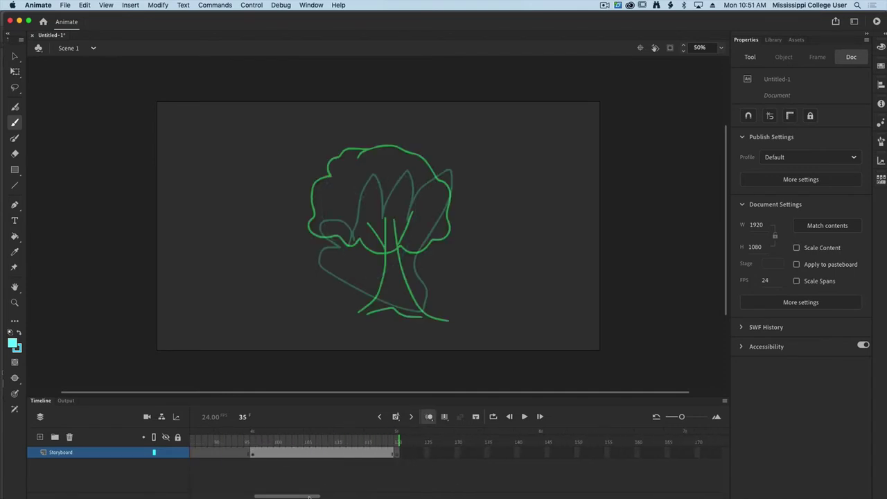
pyautogui.moveTo(196, 443)
pyautogui.mouseDown()
pyautogui.moveTo(545, 448)
pyautogui.moveTo(214, 443)
pyautogui.mouseUp()
pyautogui.moveTo(251, 496); pyautogui.dragTo(233, 497)
pyautogui.moveTo(368, 444); pyautogui.dragTo(423, 444)
pyautogui.moveTo(276, 442); pyautogui.dragTo(251, 442)
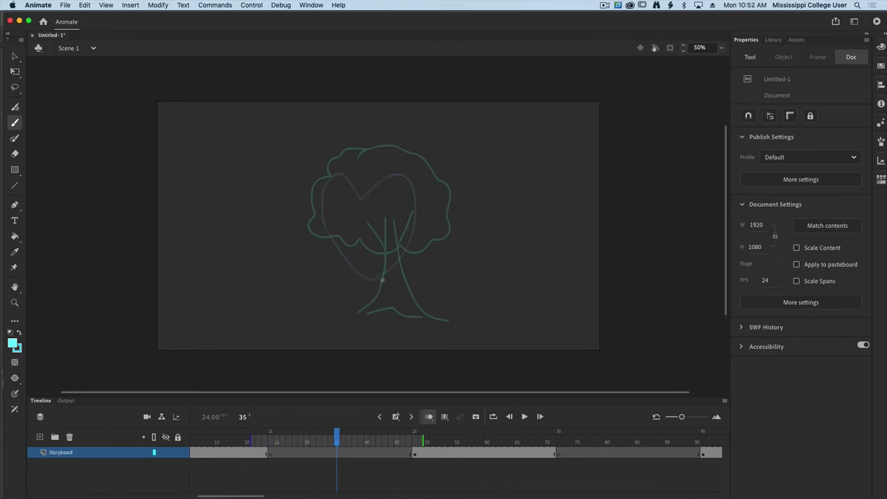
# With onion skinning off, draw a wide, flat puddle outline along the lower edge of the stage at frame 35.
pyautogui.click(430, 417)
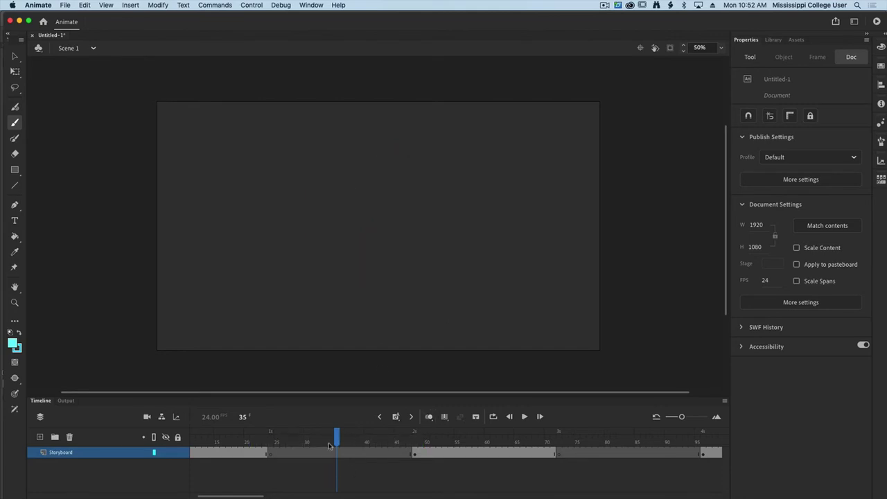
pyautogui.click(339, 456)
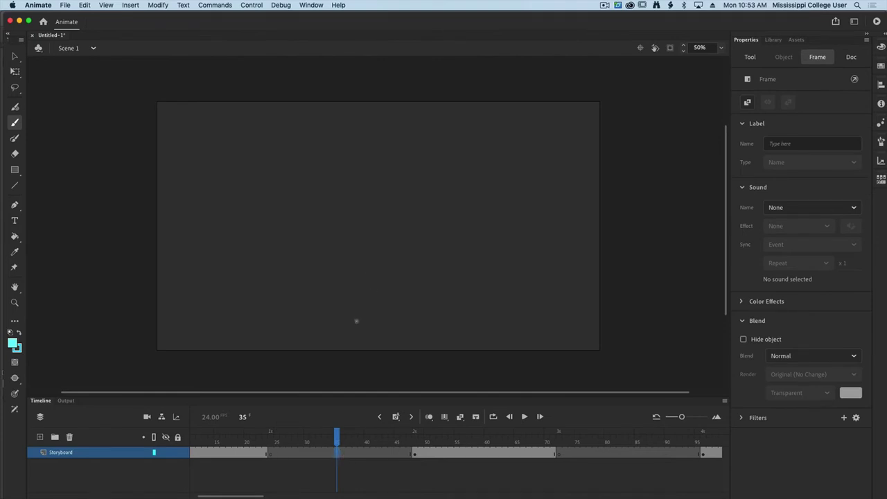
pyautogui.moveTo(356, 318)
pyautogui.mouseDown()
pyautogui.moveTo(273, 332)
pyautogui.moveTo(312, 343)
pyautogui.moveTo(513, 334)
pyautogui.moveTo(349, 320)
pyautogui.mouseUp()
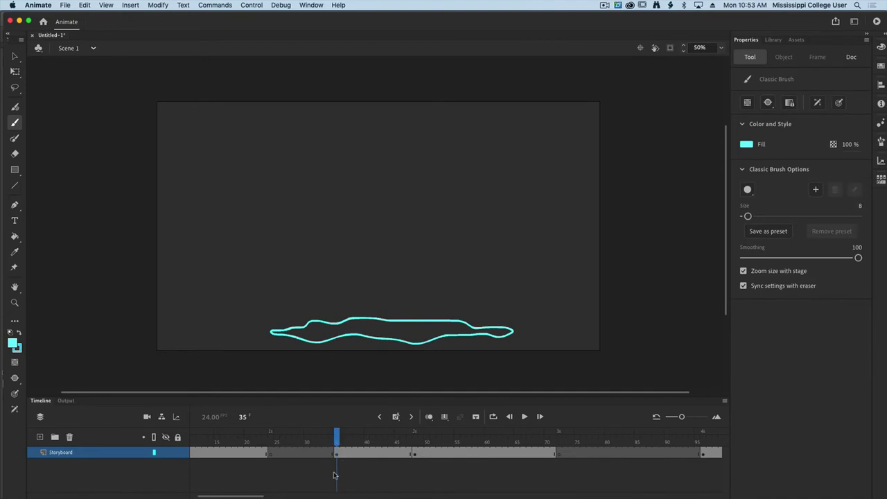
# At frame 29, use onion skinning to draw a half-melted heart flowing down into a smaller puddle.
pyautogui.moveTo(340, 441); pyautogui.dragTo(267, 444)
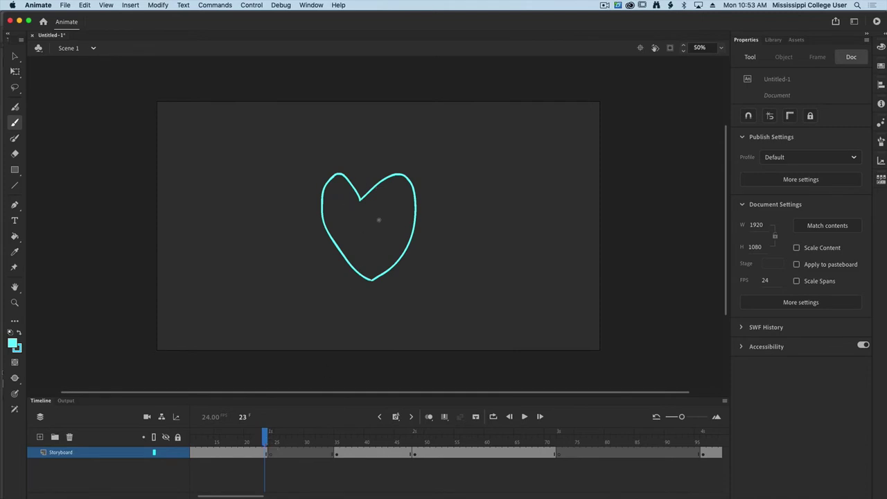
pyautogui.moveTo(277, 442); pyautogui.dragTo(302, 441)
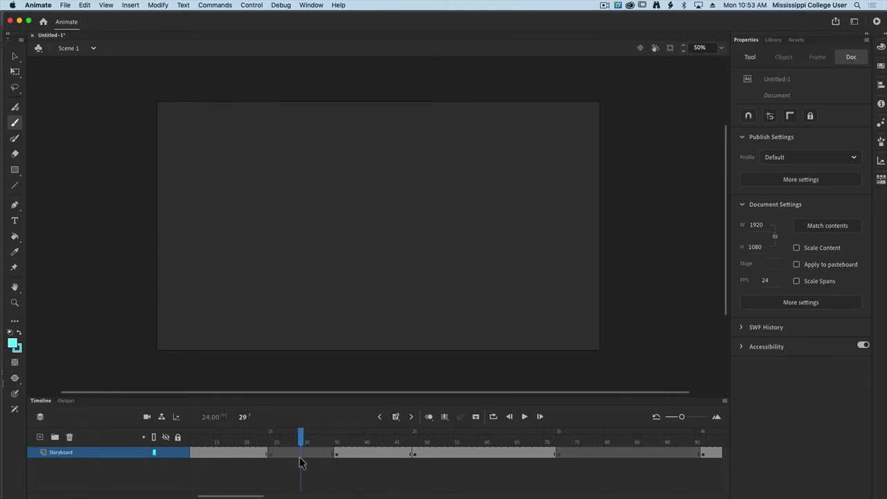
pyautogui.click(300, 456)
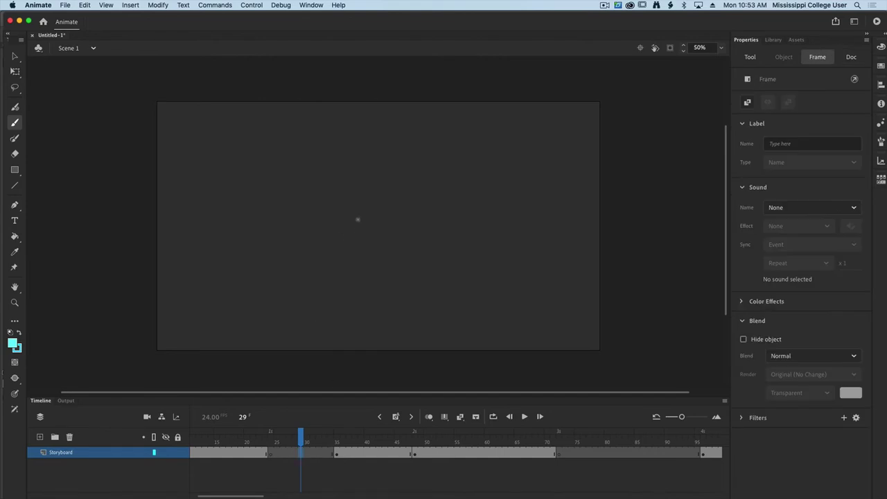
pyautogui.moveTo(355, 234); pyautogui.dragTo(346, 261)
pyautogui.hotkey('ctrl', 'z')
pyautogui.click(430, 417)
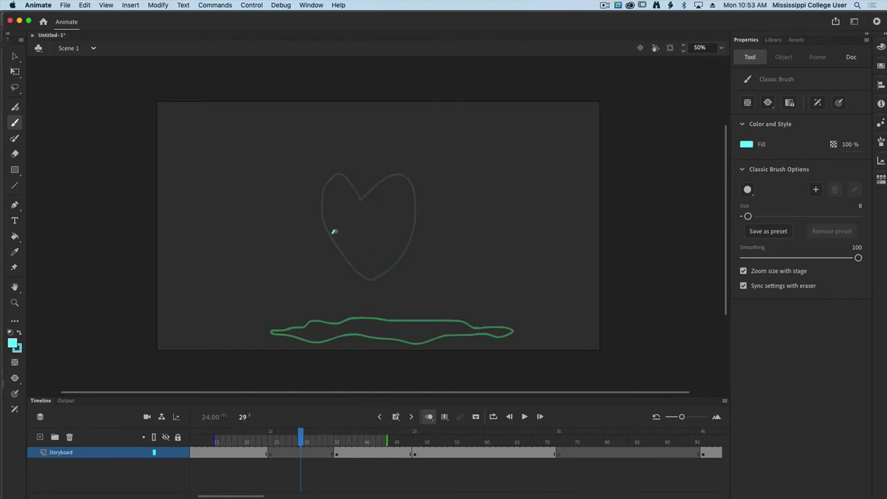
pyautogui.moveTo(362, 233)
pyautogui.mouseDown()
pyautogui.moveTo(406, 252)
pyautogui.moveTo(386, 289)
pyautogui.mouseUp()
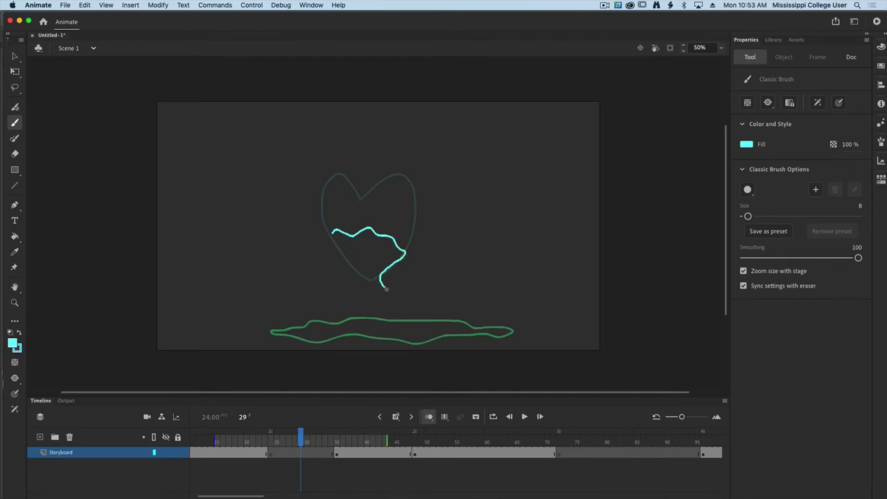
pyautogui.moveTo(406, 321); pyautogui.dragTo(425, 327)
pyautogui.moveTo(334, 236)
pyautogui.mouseDown()
pyautogui.moveTo(358, 285)
pyautogui.moveTo(353, 302)
pyautogui.moveTo(342, 323)
pyautogui.moveTo(296, 332)
pyautogui.moveTo(376, 344)
pyautogui.moveTo(438, 331)
pyautogui.moveTo(416, 327)
pyautogui.mouseUp()
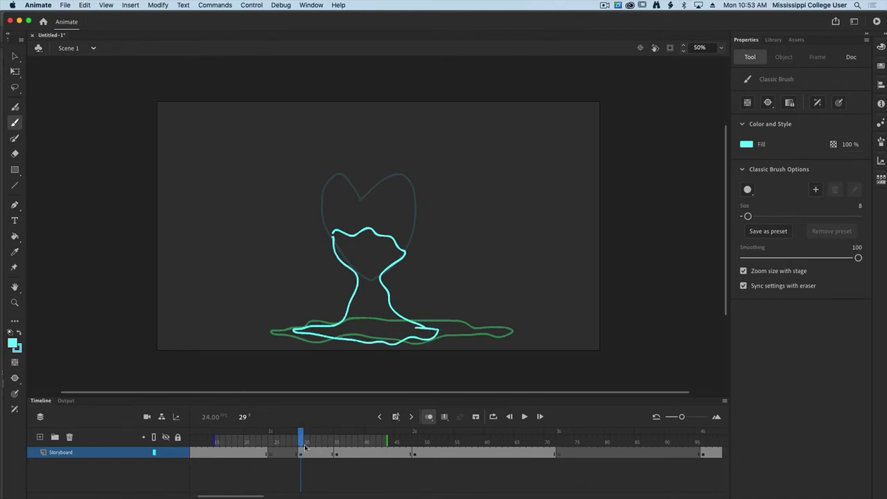
# Turn off onion skinning and insert a blank keyframe at frame 41 of the storyboard layer.
pyautogui.moveTo(302, 442)
pyautogui.mouseDown()
pyautogui.moveTo(271, 442)
pyautogui.moveTo(337, 442)
pyautogui.moveTo(252, 442)
pyautogui.moveTo(367, 442)
pyautogui.mouseUp()
pyautogui.click(429, 416)
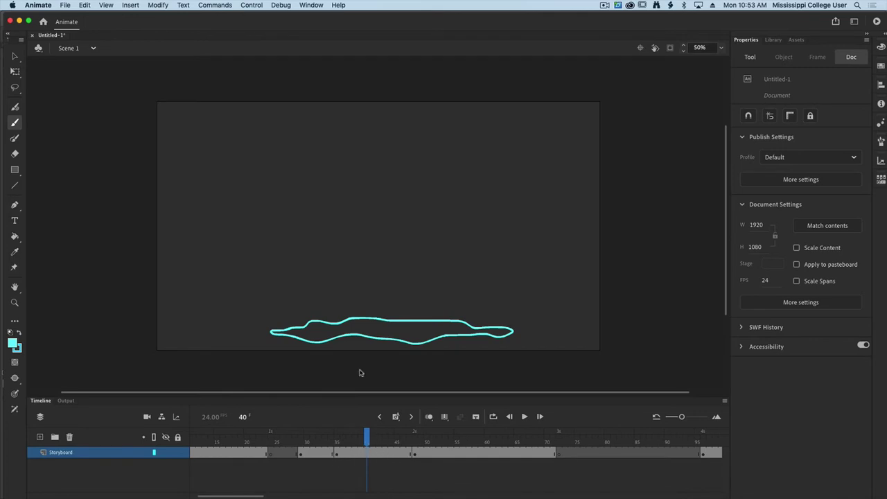
pyautogui.moveTo(368, 431)
pyautogui.mouseDown()
pyautogui.moveTo(418, 435)
pyautogui.moveTo(372, 443)
pyautogui.mouseUp()
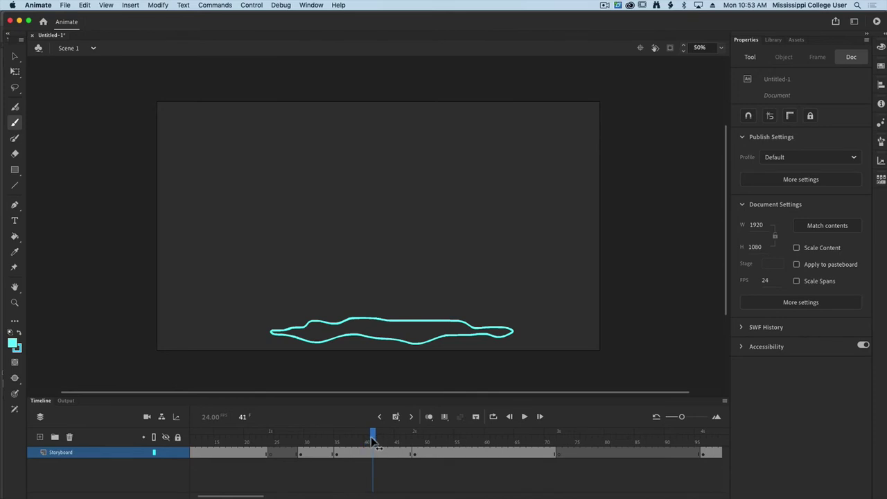
pyautogui.click(395, 419)
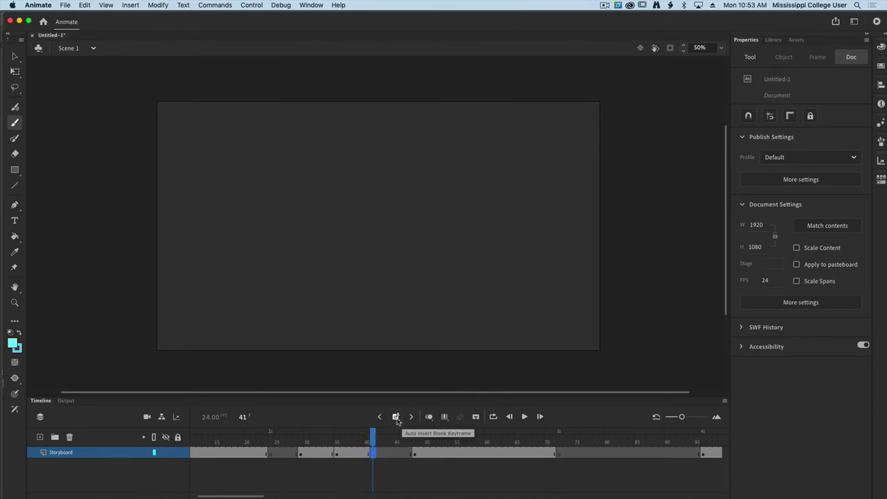
pyautogui.click(401, 423)
pyautogui.click(379, 452)
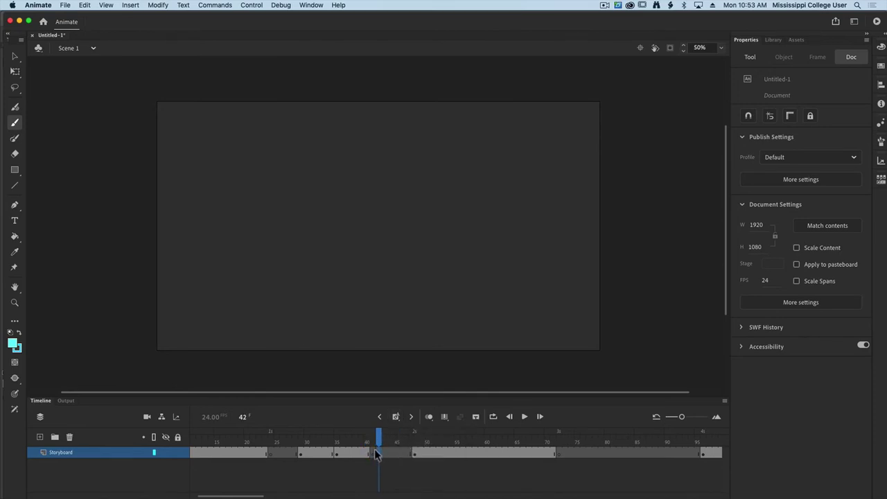
pyautogui.click(374, 454)
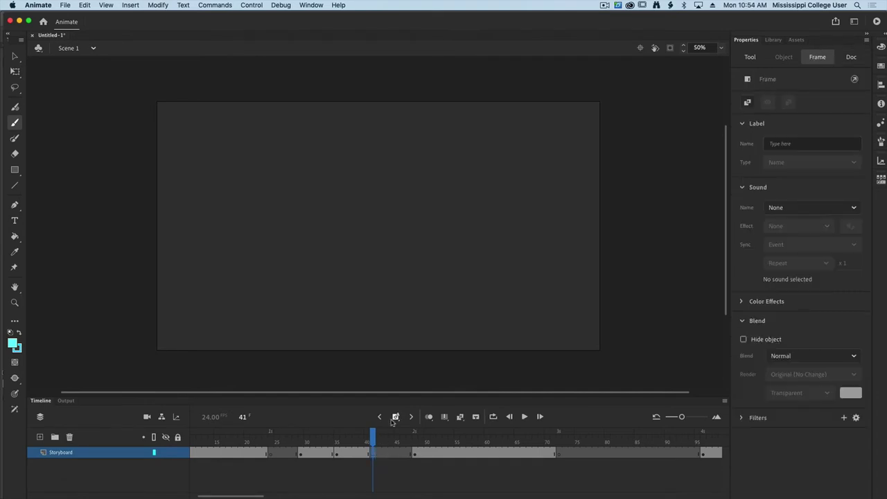
# At frame 41, limit onion skinning to the puddle and tree, draw a rising trunk with two stubby branches, and turn onion skinning off.
pyautogui.click(430, 418)
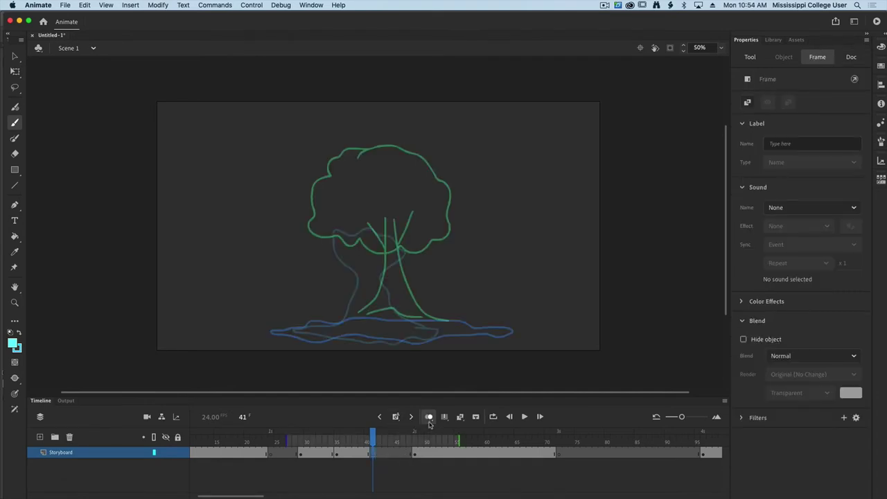
pyautogui.moveTo(291, 444); pyautogui.dragTo(347, 444)
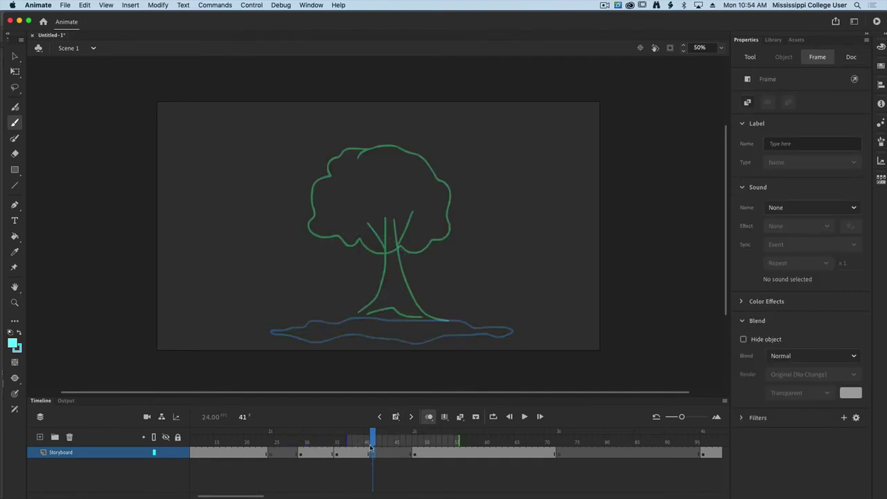
pyautogui.moveTo(457, 444); pyautogui.dragTo(427, 444)
pyautogui.moveTo(337, 331)
pyautogui.mouseDown()
pyautogui.moveTo(363, 308)
pyautogui.moveTo(380, 264)
pyautogui.mouseUp()
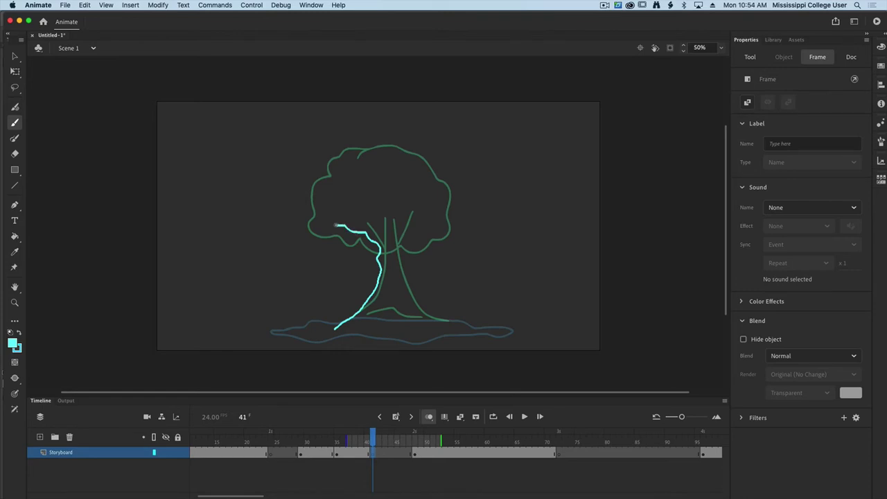
pyautogui.moveTo(335, 225)
pyautogui.mouseDown()
pyautogui.moveTo(393, 203)
pyautogui.moveTo(416, 208)
pyautogui.moveTo(409, 255)
pyautogui.moveTo(430, 304)
pyautogui.moveTo(417, 330)
pyautogui.moveTo(337, 327)
pyautogui.mouseUp()
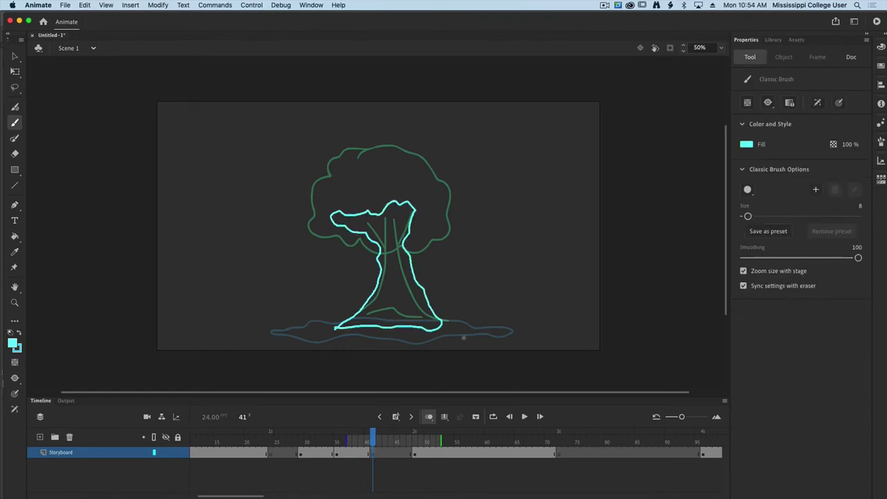
pyautogui.click(429, 417)
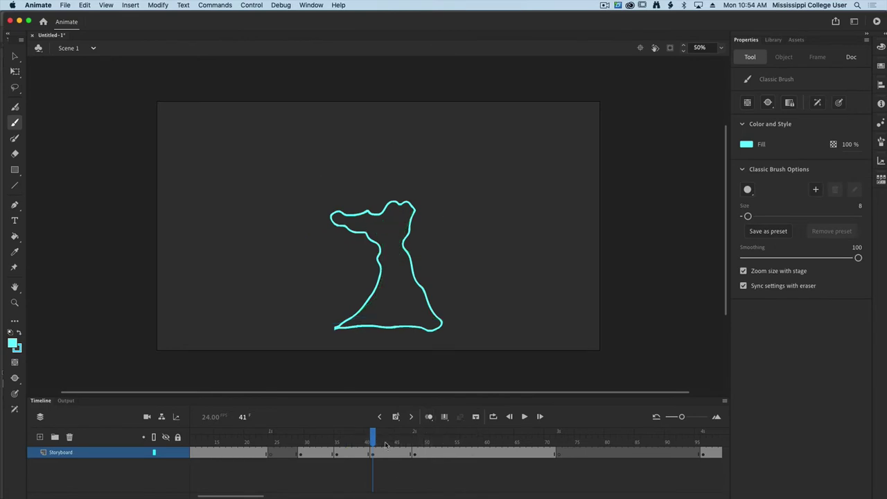
# At frame 24, use onion skinning to draw the heart starting to sag and drip downward, and turn onion skinning off.
pyautogui.moveTo(386, 445); pyautogui.dragTo(266, 445)
pyautogui.moveTo(265, 444); pyautogui.dragTo(271, 457)
pyautogui.click(268, 454)
pyautogui.click(269, 455)
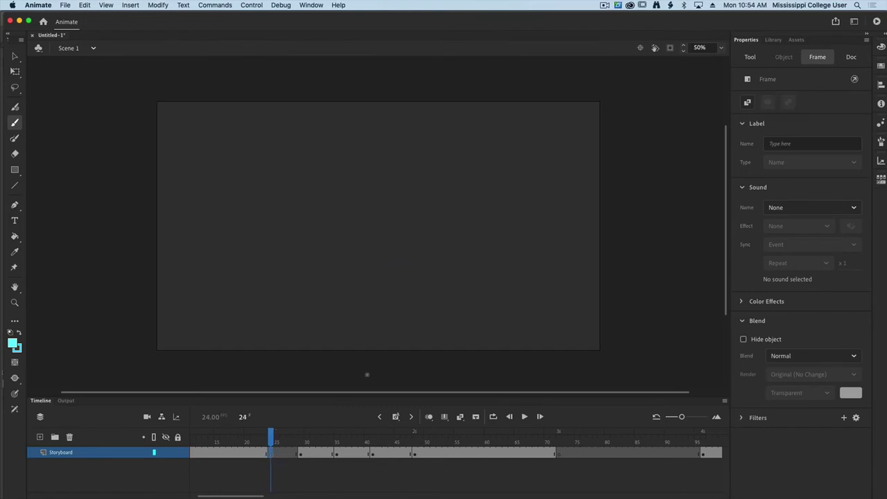
pyautogui.click(429, 417)
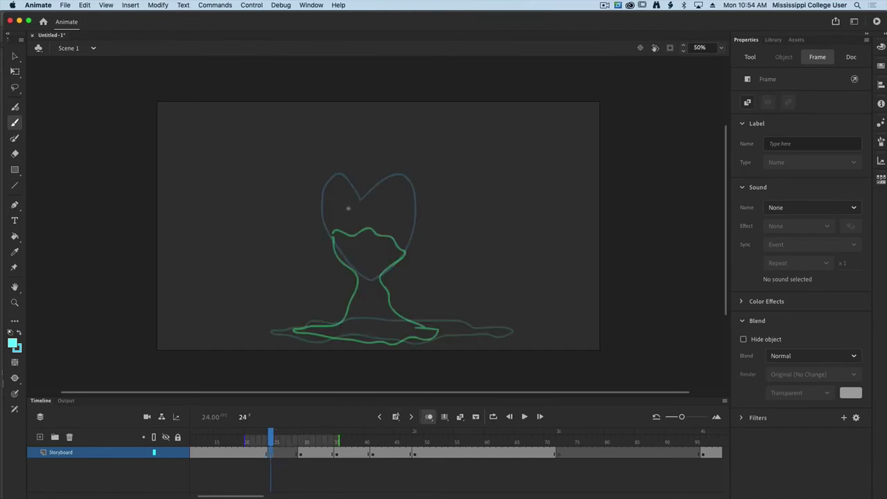
pyautogui.moveTo(323, 217)
pyautogui.mouseDown()
pyautogui.moveTo(324, 240)
pyautogui.moveTo(338, 258)
pyautogui.mouseUp()
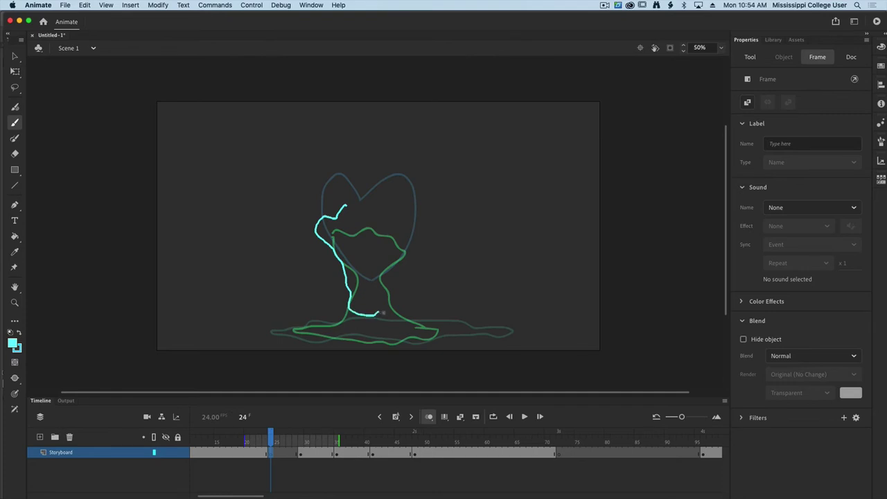
pyautogui.moveTo(383, 312)
pyautogui.mouseDown()
pyautogui.moveTo(389, 269)
pyautogui.moveTo(407, 251)
pyautogui.moveTo(414, 201)
pyautogui.moveTo(401, 217)
pyautogui.moveTo(345, 207)
pyautogui.mouseUp()
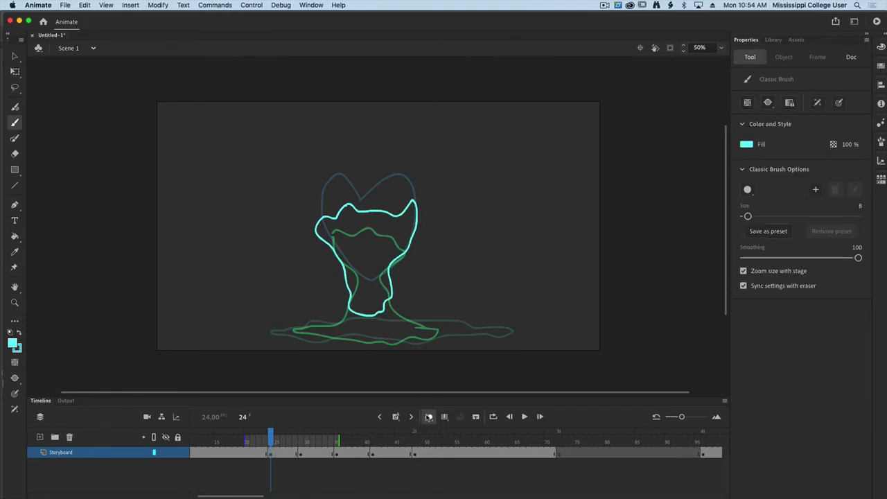
pyautogui.click(429, 416)
# Scrub through the storyboard and examine the tree and hand drawings together around frame 84 with a widened onion skin range.
pyautogui.moveTo(213, 442); pyautogui.dragTo(430, 464)
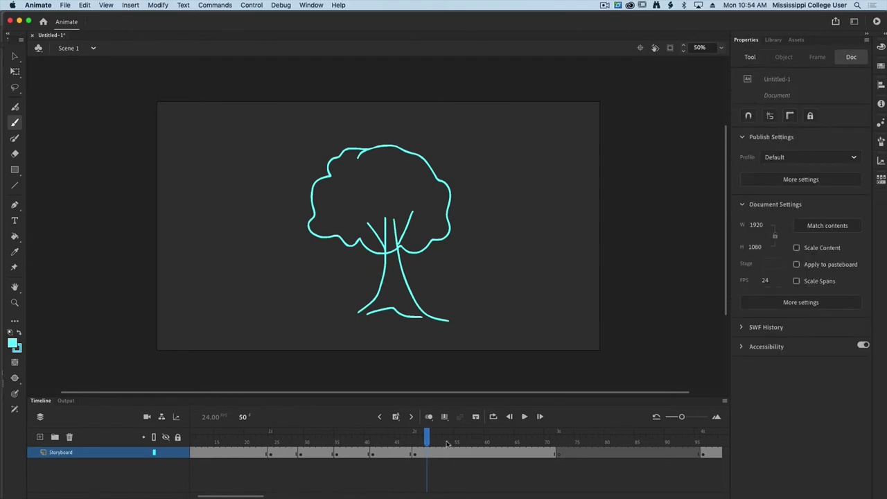
pyautogui.moveTo(428, 438); pyautogui.dragTo(560, 443)
pyautogui.hscroll(5, 456, 447)
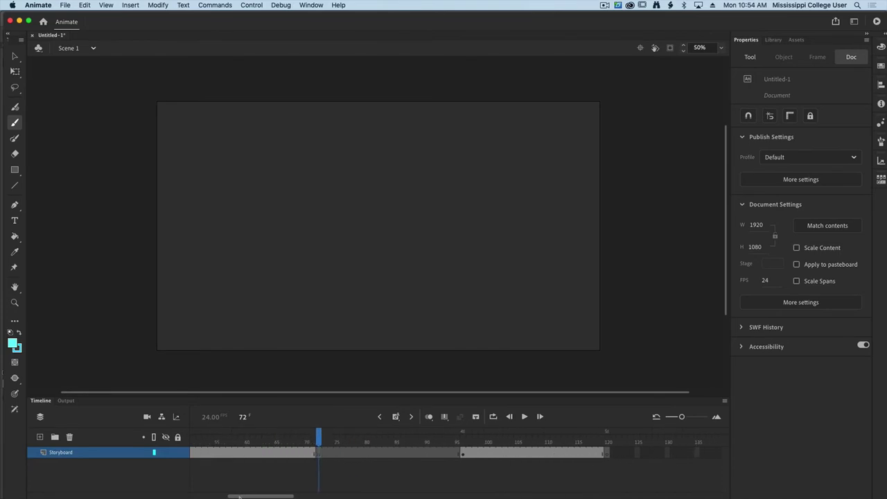
pyautogui.moveTo(349, 444)
pyautogui.mouseDown()
pyautogui.moveTo(339, 445)
pyautogui.moveTo(505, 444)
pyautogui.mouseUp()
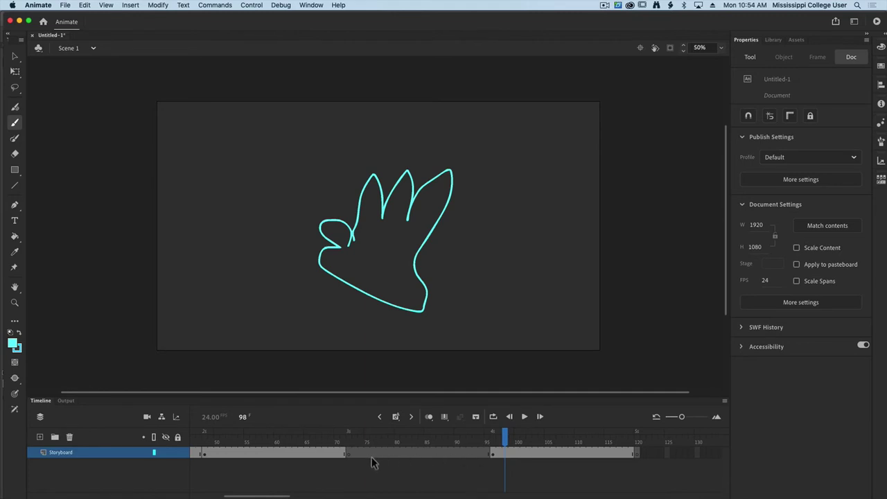
pyautogui.click(421, 456)
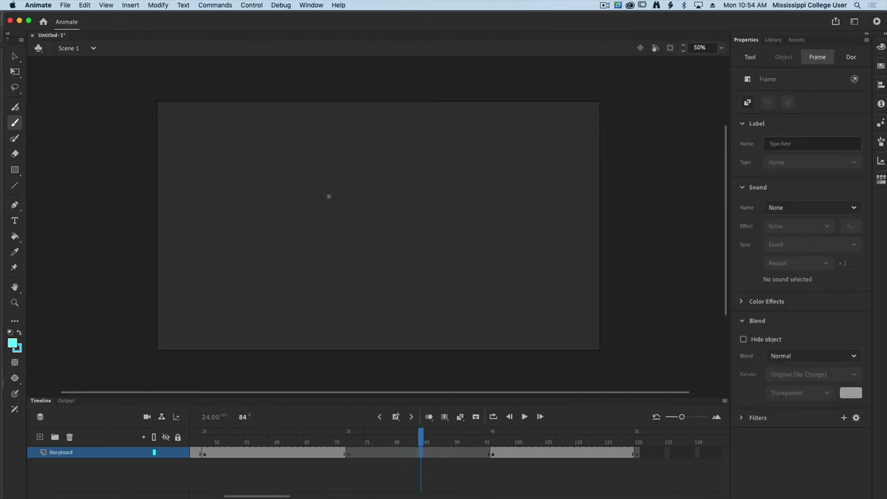
pyautogui.click(430, 417)
pyautogui.moveTo(419, 444); pyautogui.dragTo(337, 444)
pyautogui.moveTo(490, 444); pyautogui.dragTo(500, 444)
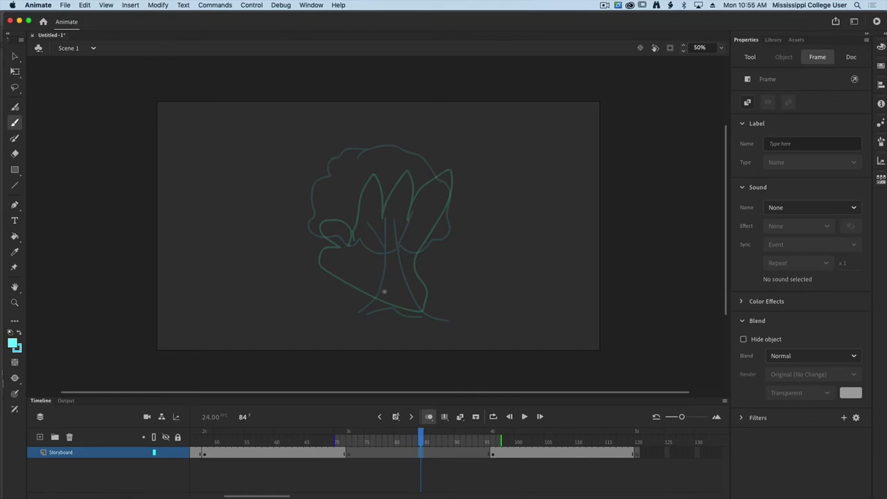
pyautogui.click(430, 418)
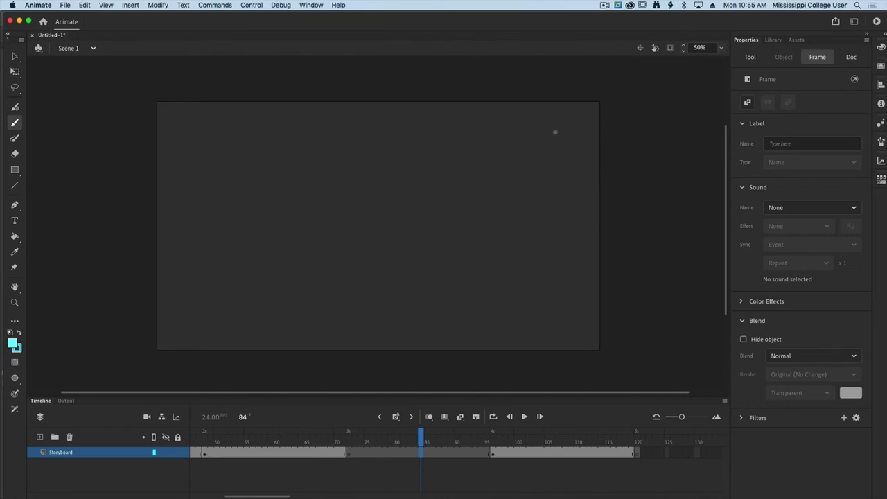
# At frame 84, draw eight small irregular fragments scattered around the outer areas of the stage.
pyautogui.moveTo(556, 132)
pyautogui.mouseDown()
pyautogui.moveTo(525, 139)
pyautogui.moveTo(548, 148)
pyautogui.moveTo(553, 129)
pyautogui.mouseUp()
pyautogui.moveTo(563, 208)
pyautogui.mouseDown()
pyautogui.moveTo(528, 230)
pyautogui.moveTo(536, 264)
pyautogui.moveTo(563, 208)
pyautogui.mouseUp()
pyautogui.moveTo(439, 307)
pyautogui.mouseDown()
pyautogui.moveTo(441, 320)
pyautogui.moveTo(436, 294)
pyautogui.mouseUp()
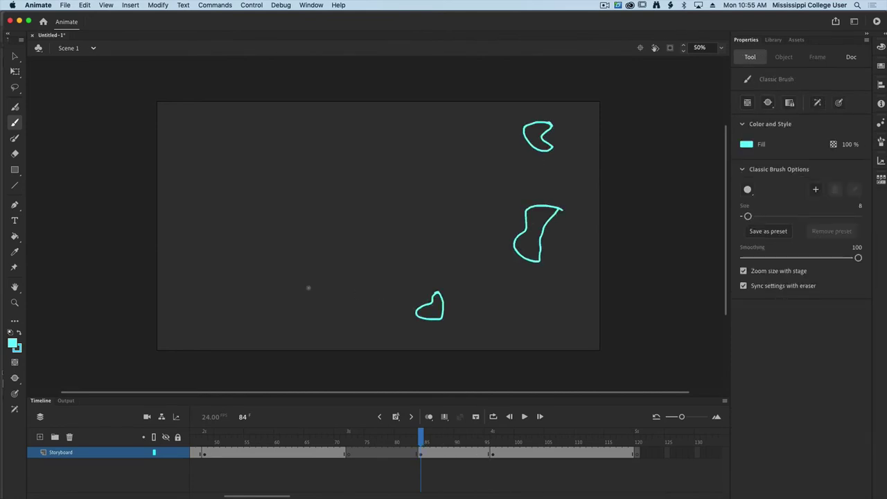
pyautogui.moveTo(251, 285)
pyautogui.mouseDown()
pyautogui.moveTo(283, 283)
pyautogui.moveTo(262, 267)
pyautogui.mouseUp()
pyautogui.moveTo(246, 220); pyautogui.dragTo(246, 205)
pyautogui.moveTo(264, 123)
pyautogui.mouseDown()
pyautogui.moveTo(247, 144)
pyautogui.moveTo(267, 123)
pyautogui.mouseUp()
pyautogui.moveTo(367, 137)
pyautogui.mouseDown()
pyautogui.moveTo(361, 147)
pyautogui.moveTo(375, 148)
pyautogui.mouseUp()
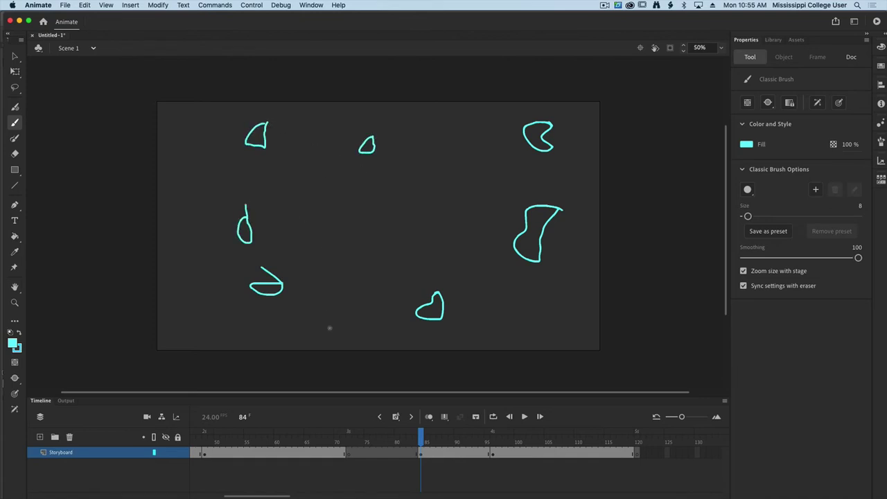
pyautogui.moveTo(288, 336)
pyautogui.mouseDown()
pyautogui.moveTo(293, 343)
pyautogui.moveTo(305, 324)
pyautogui.mouseUp()
# Add streak lines between and beyond the scattered fragments at frame 84, radiating outward like an explosion.
pyautogui.moveTo(362, 211); pyautogui.dragTo(262, 147)
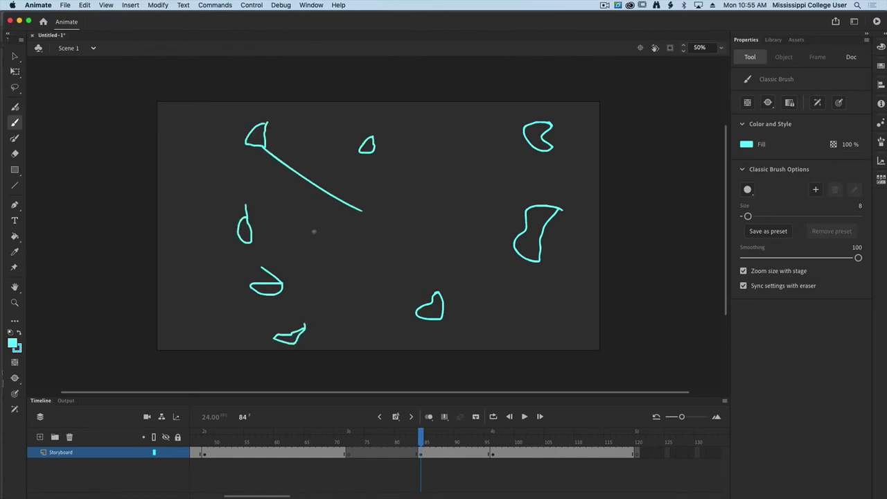
pyautogui.moveTo(316, 231); pyautogui.dragTo(274, 225)
pyautogui.moveTo(341, 243); pyautogui.dragTo(296, 248)
pyautogui.moveTo(339, 282); pyautogui.dragTo(325, 305)
pyautogui.moveTo(383, 283); pyautogui.dragTo(416, 316)
pyautogui.moveTo(449, 223); pyautogui.dragTo(496, 240)
pyautogui.moveTo(510, 190); pyautogui.dragTo(486, 195)
pyautogui.moveTo(466, 163); pyautogui.dragTo(494, 138)
pyautogui.moveTo(424, 156); pyautogui.dragTo(411, 169)
pyautogui.moveTo(378, 138); pyautogui.dragTo(372, 182)
pyautogui.moveTo(247, 208); pyautogui.dragTo(167, 186)
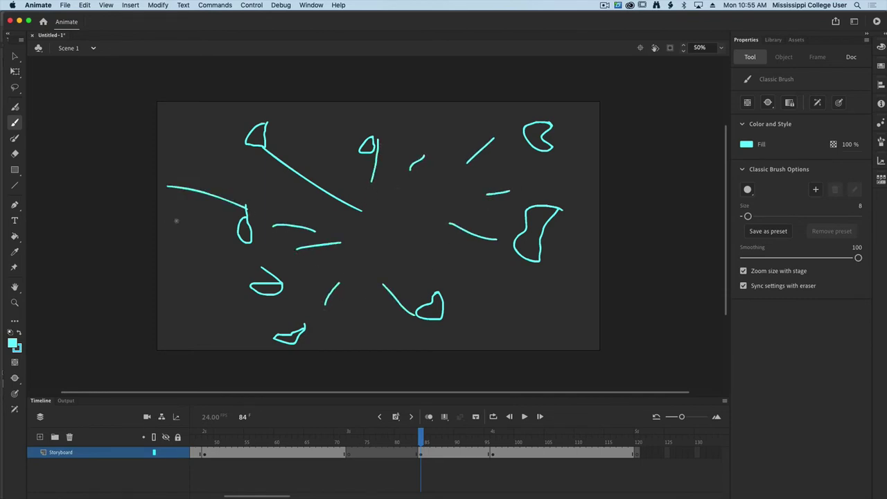
pyautogui.moveTo(206, 266); pyautogui.dragTo(226, 255)
pyautogui.moveTo(518, 292); pyautogui.dragTo(562, 311)
pyautogui.moveTo(548, 164); pyautogui.dragTo(589, 176)
pyautogui.moveTo(413, 265); pyautogui.dragTo(455, 278)
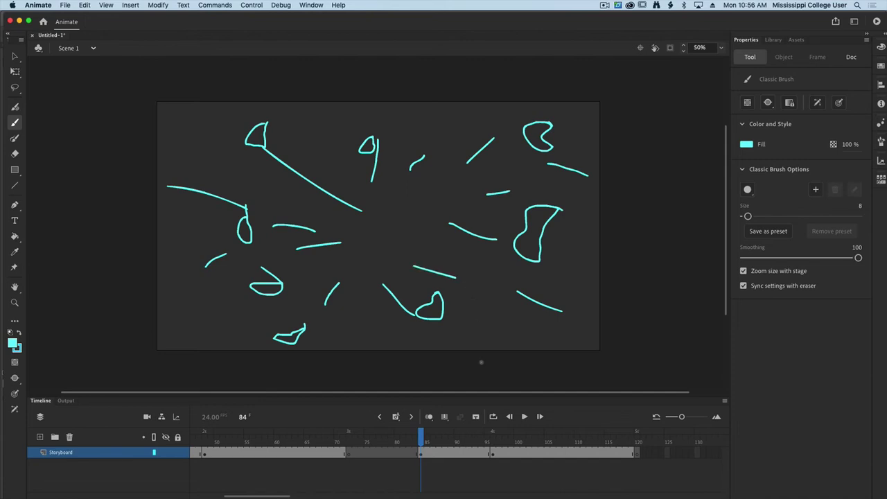
# At frame 77, use onion skinning to draw a tight cluster of fragments and short streaks over the tree, and turn onion skinning off.
pyautogui.moveTo(421, 440)
pyautogui.mouseDown()
pyautogui.moveTo(504, 444)
pyautogui.moveTo(326, 442)
pyautogui.moveTo(421, 442)
pyautogui.moveTo(391, 444)
pyautogui.moveTo(376, 472)
pyautogui.mouseUp()
pyautogui.click(429, 417)
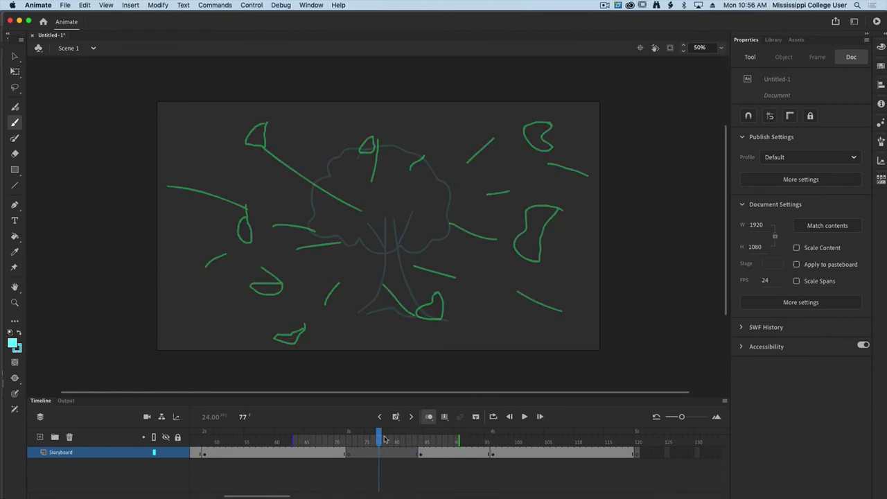
pyautogui.click(379, 454)
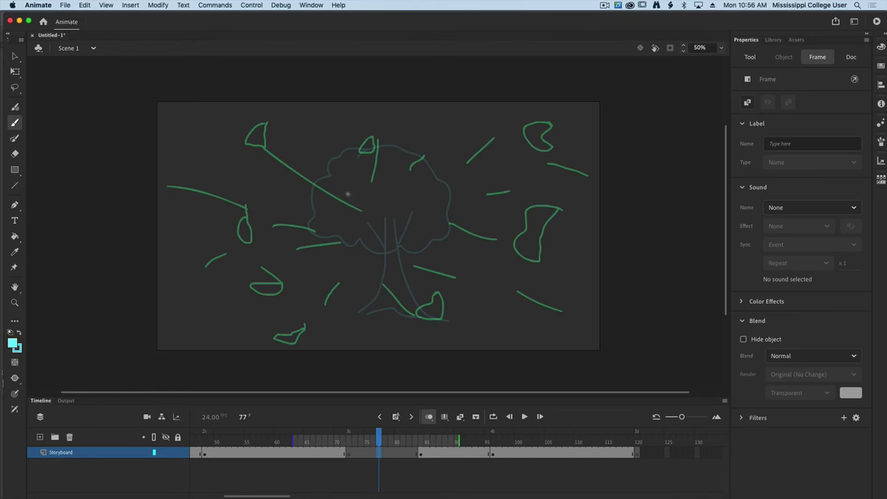
pyautogui.moveTo(337, 193)
pyautogui.mouseDown()
pyautogui.moveTo(341, 179)
pyautogui.moveTo(374, 170)
pyautogui.mouseUp()
pyautogui.moveTo(425, 190); pyautogui.dragTo(422, 170)
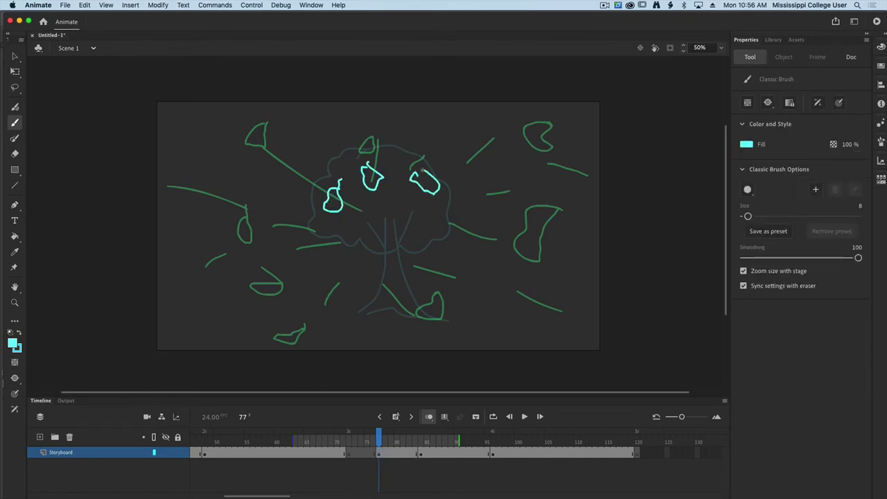
pyautogui.moveTo(421, 222)
pyautogui.mouseDown()
pyautogui.moveTo(440, 250)
pyautogui.moveTo(425, 222)
pyautogui.mouseUp()
pyautogui.moveTo(337, 247)
pyautogui.mouseDown()
pyautogui.moveTo(346, 265)
pyautogui.moveTo(367, 217)
pyautogui.moveTo(409, 243)
pyautogui.mouseUp()
pyautogui.moveTo(393, 210); pyautogui.dragTo(418, 201)
pyautogui.moveTo(375, 210); pyautogui.dragTo(370, 201)
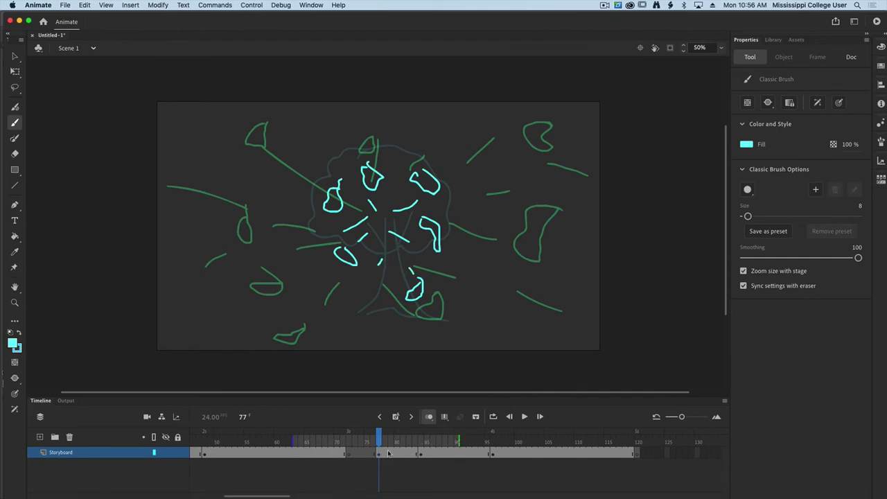
pyautogui.moveTo(383, 442)
pyautogui.mouseDown()
pyautogui.moveTo(343, 441)
pyautogui.moveTo(493, 441)
pyautogui.moveTo(456, 444)
pyautogui.mouseUp()
pyautogui.click(429, 417)
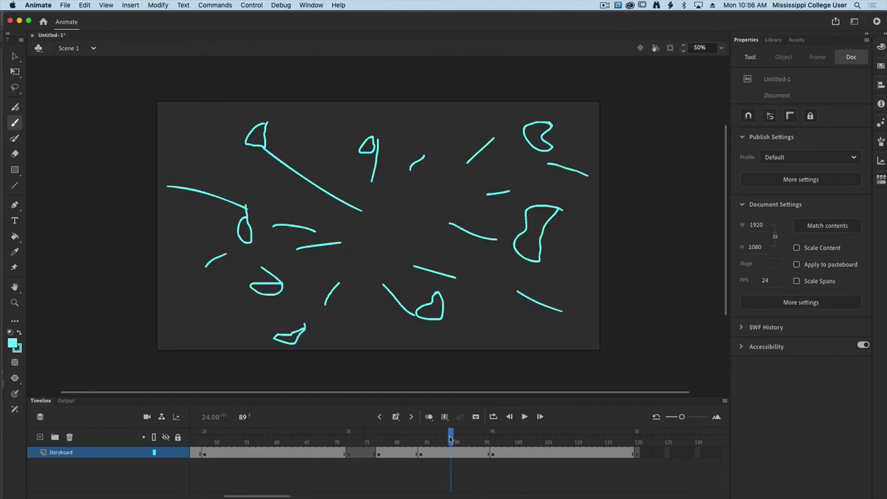
# At frame 89, limit onion skinning to the explosion and hand, and draw separate finger, thumb and palm pieces near the hand's outline.
pyautogui.click(455, 453)
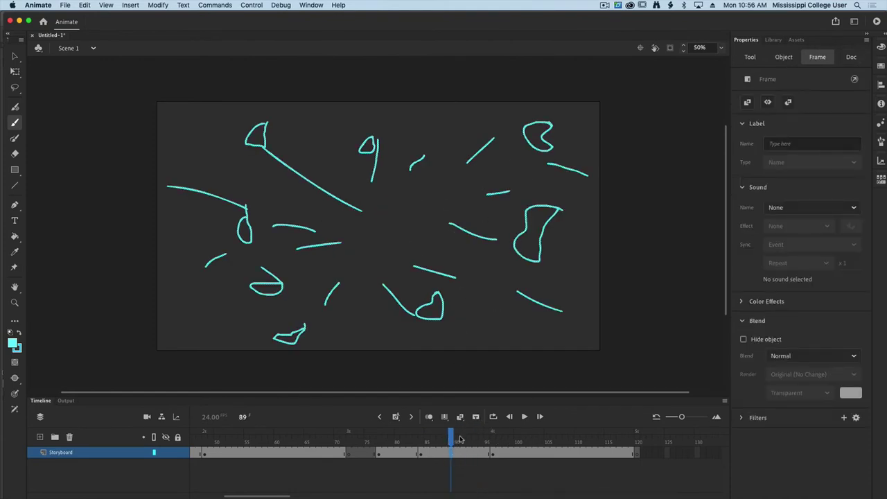
pyautogui.click(429, 417)
pyautogui.moveTo(368, 442); pyautogui.dragTo(419, 444)
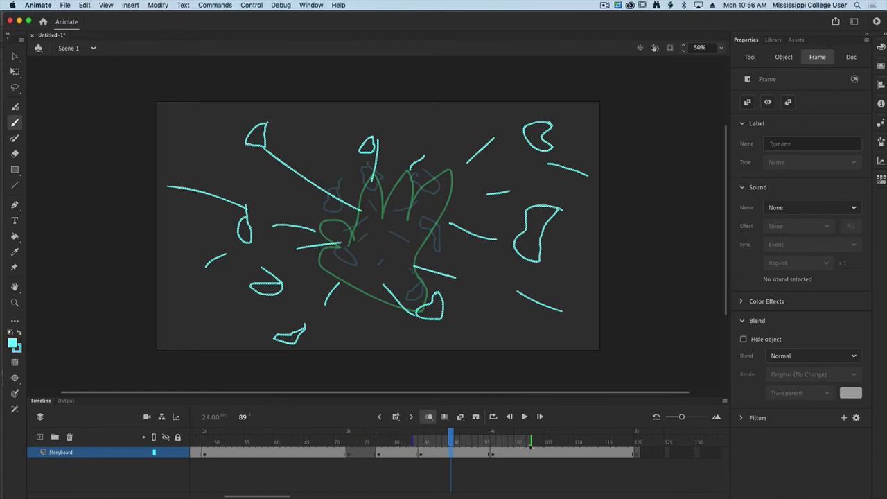
pyautogui.moveTo(533, 444); pyautogui.dragTo(501, 442)
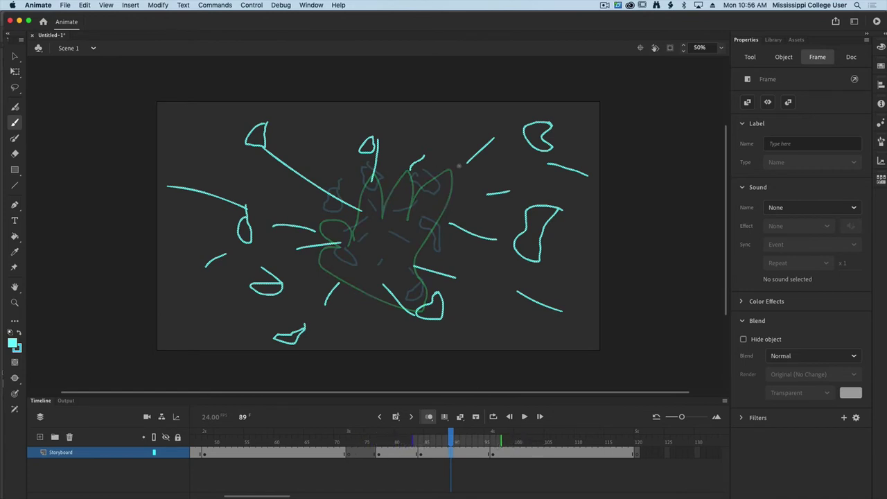
pyautogui.moveTo(453, 168); pyautogui.dragTo(444, 171)
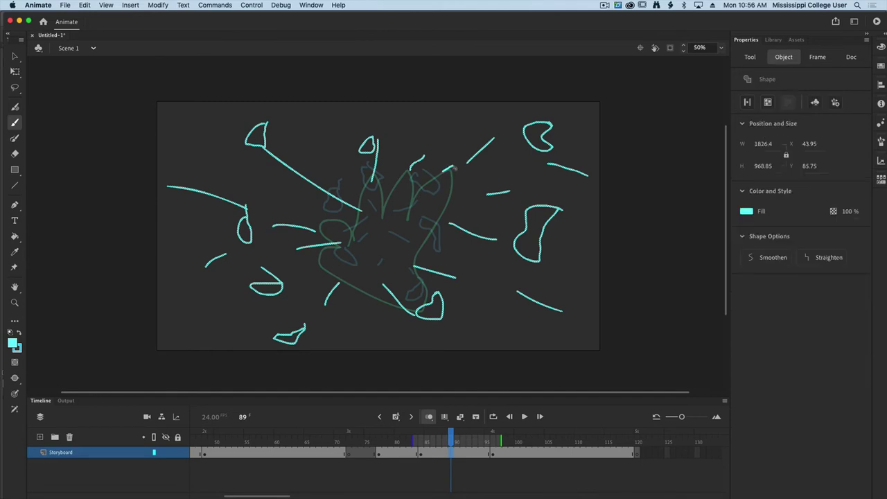
pyautogui.moveTo(435, 219)
pyautogui.mouseDown()
pyautogui.moveTo(423, 195)
pyautogui.moveTo(442, 170)
pyautogui.mouseUp()
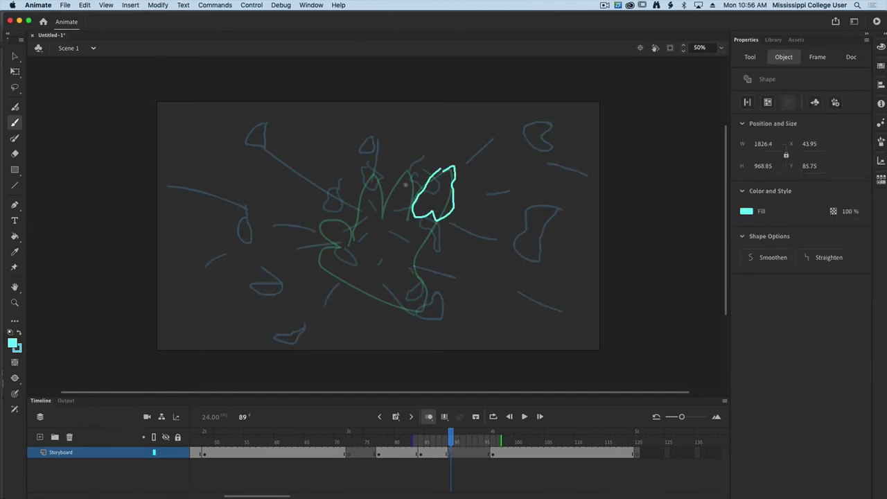
pyautogui.moveTo(394, 211)
pyautogui.mouseDown()
pyautogui.moveTo(408, 201)
pyautogui.moveTo(414, 160)
pyautogui.mouseUp()
pyautogui.moveTo(352, 163)
pyautogui.mouseDown()
pyautogui.moveTo(378, 217)
pyautogui.moveTo(347, 170)
pyautogui.mouseUp()
pyautogui.moveTo(270, 207)
pyautogui.mouseDown()
pyautogui.moveTo(319, 217)
pyautogui.moveTo(282, 218)
pyautogui.moveTo(276, 203)
pyautogui.mouseUp()
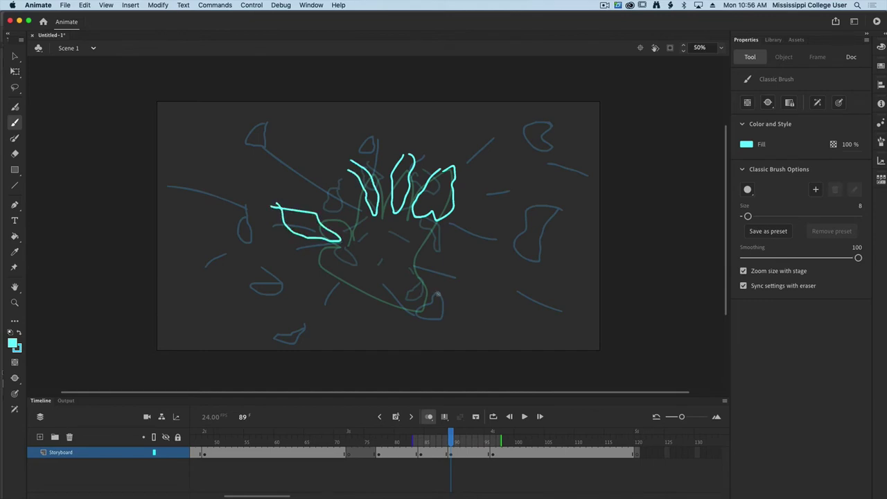
pyautogui.moveTo(438, 293)
pyautogui.mouseDown()
pyautogui.moveTo(394, 274)
pyautogui.moveTo(425, 312)
pyautogui.moveTo(437, 298)
pyautogui.mouseUp()
pyautogui.moveTo(501, 241)
pyautogui.mouseDown()
pyautogui.moveTo(472, 244)
pyautogui.moveTo(422, 271)
pyautogui.moveTo(415, 227)
pyautogui.moveTo(431, 228)
pyautogui.mouseUp()
pyautogui.press('super+z')
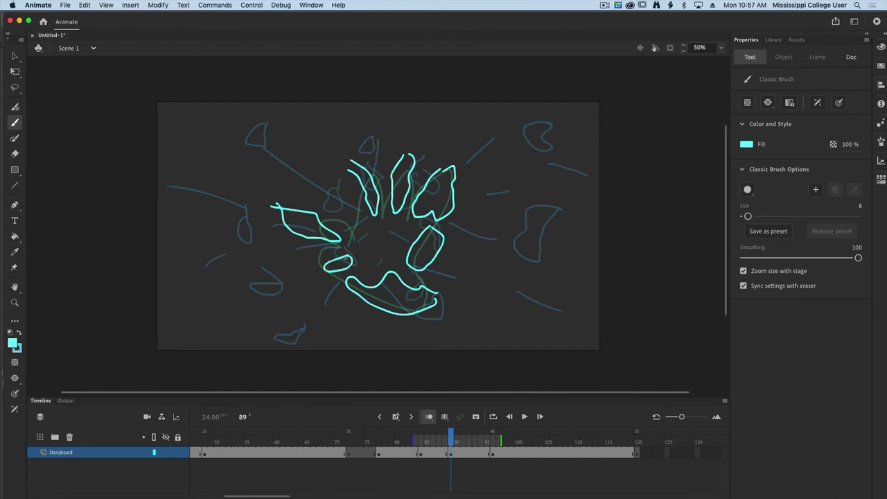
# Draw motion lines around the separate hand pieces at frame 89, and turn onion skinning off.
pyautogui.moveTo(262, 282)
pyautogui.mouseDown()
pyautogui.moveTo(298, 271)
pyautogui.moveTo(317, 281)
pyautogui.mouseUp()
pyautogui.moveTo(378, 342)
pyautogui.mouseDown()
pyautogui.moveTo(387, 321)
pyautogui.moveTo(424, 347)
pyautogui.mouseUp()
pyautogui.moveTo(443, 251)
pyautogui.mouseDown()
pyautogui.moveTo(507, 265)
pyautogui.moveTo(447, 240)
pyautogui.mouseUp()
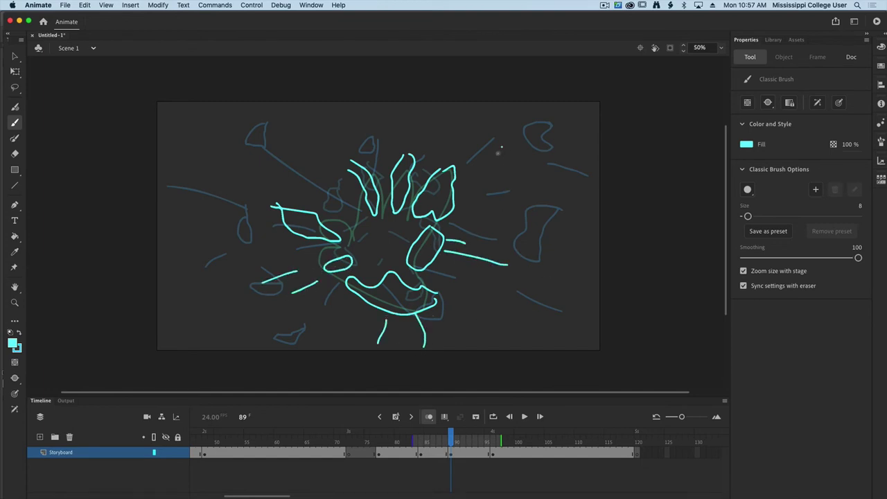
pyautogui.moveTo(500, 148); pyautogui.dragTo(475, 168)
pyautogui.moveTo(451, 136); pyautogui.dragTo(444, 160)
pyautogui.moveTo(325, 129); pyautogui.dragTo(338, 148)
pyautogui.moveTo(316, 154); pyautogui.dragTo(333, 166)
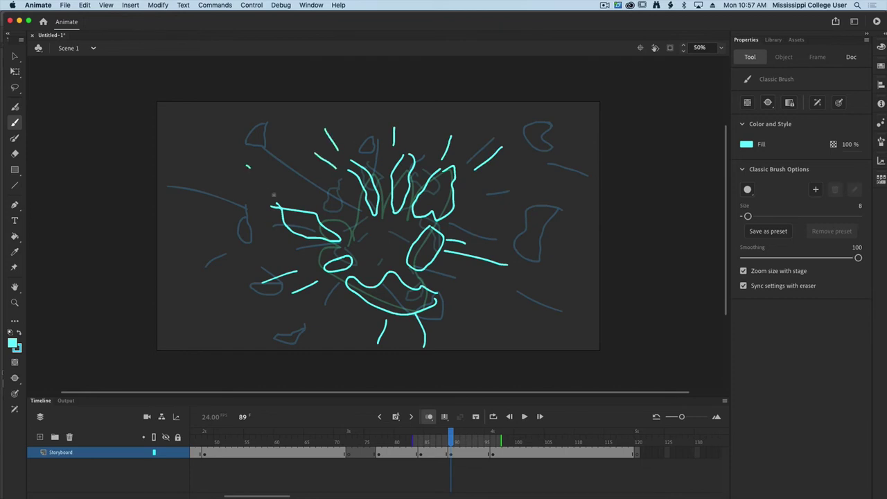
pyautogui.moveTo(247, 166); pyautogui.dragTo(283, 205)
pyautogui.moveTo(257, 200); pyautogui.dragTo(279, 218)
pyautogui.click(429, 417)
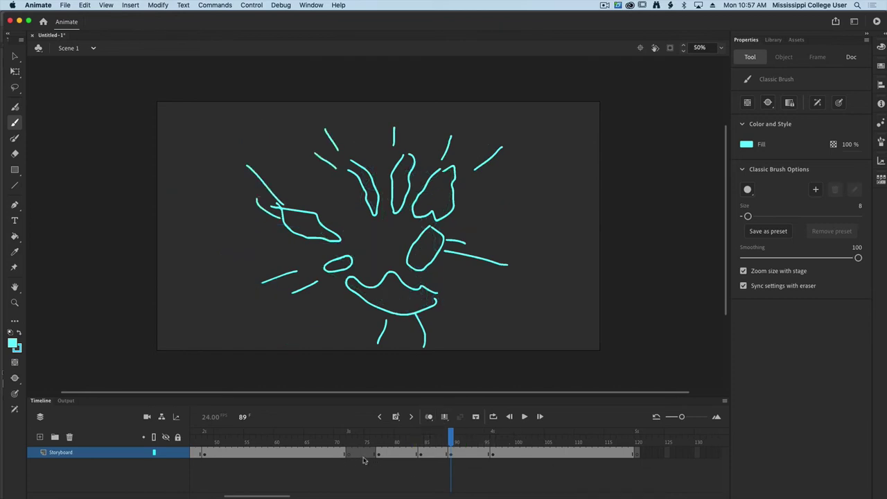
# Insert one extra frame in the blank span at frame 76 and remove it.
pyautogui.click(338, 440)
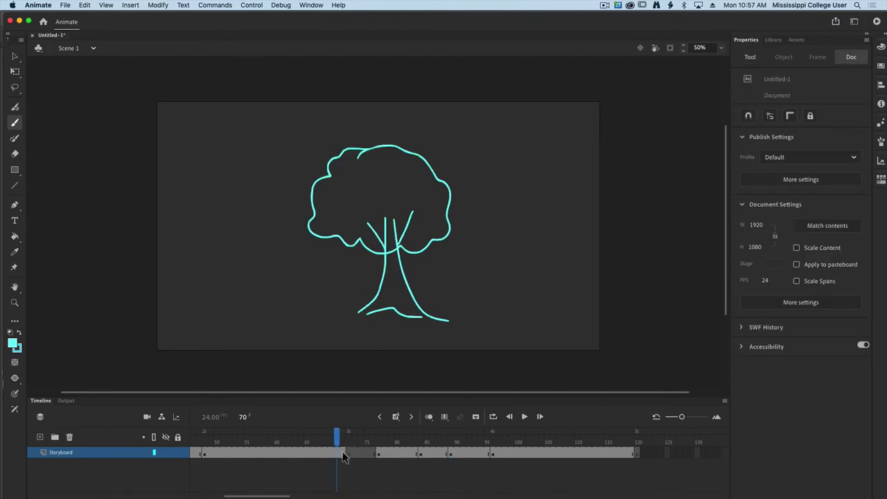
pyautogui.click(346, 452)
pyautogui.click(373, 453)
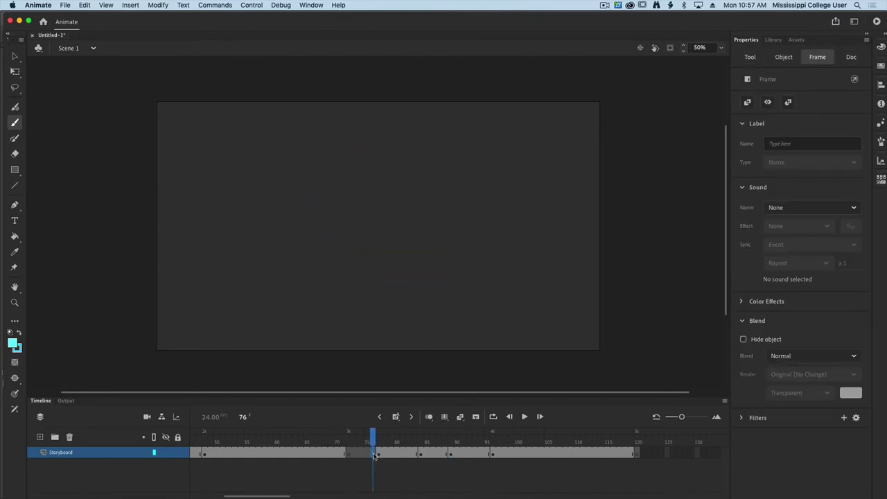
pyautogui.press('F5')
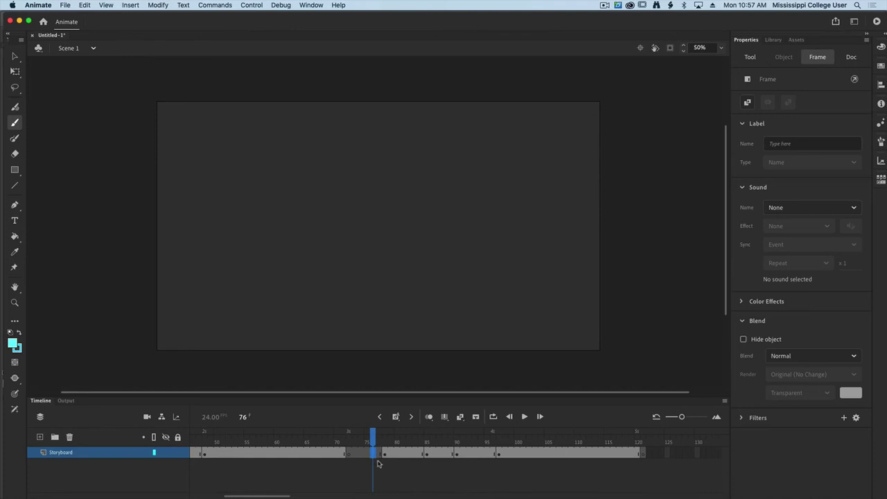
pyautogui.hotkey('shift', 'F5')
# Clear the blank keyframe at frame 72 so the tree drawing holds until the explosion begins.
pyautogui.click(349, 455)
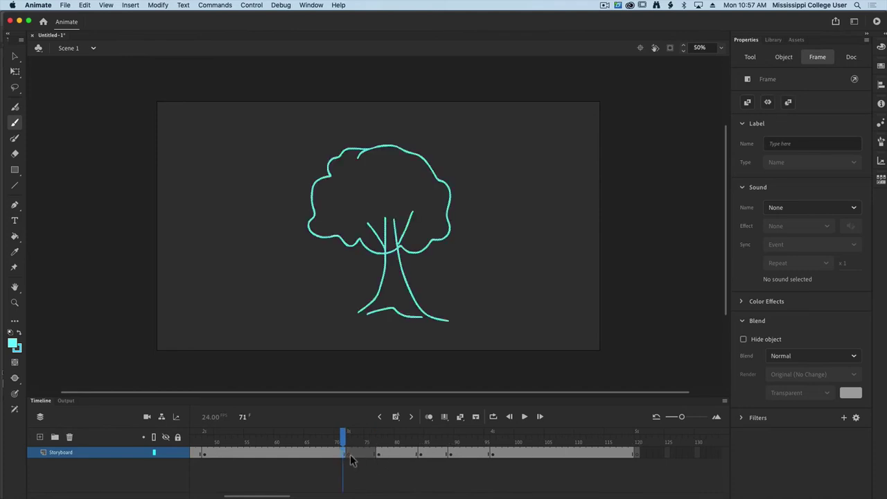
pyautogui.rightClick(350, 454)
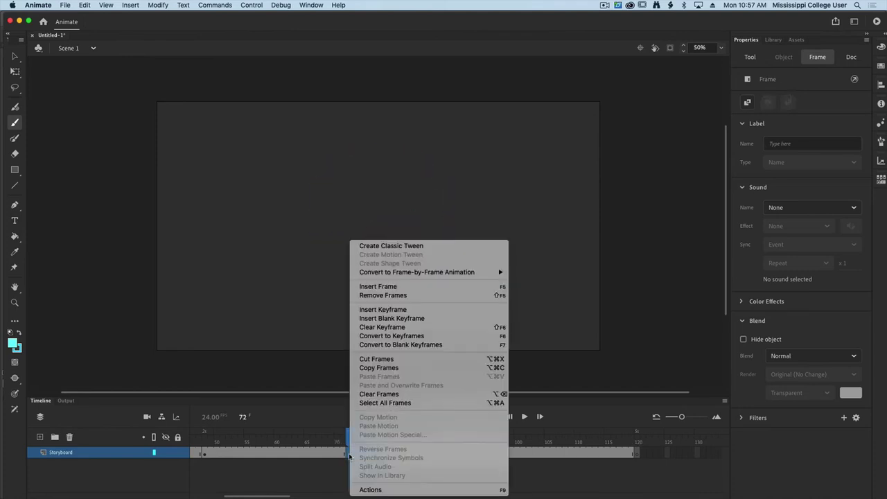
pyautogui.click(424, 327)
# Scrub through the explosion and hand drawings, return to frame 1, and play the whole storyboard through to check its timing.
pyautogui.moveTo(349, 442)
pyautogui.mouseDown()
pyautogui.moveTo(289, 442)
pyautogui.moveTo(421, 455)
pyautogui.moveTo(471, 447)
pyautogui.moveTo(583, 454)
pyautogui.moveTo(511, 454)
pyautogui.mouseUp()
pyautogui.click(449, 443)
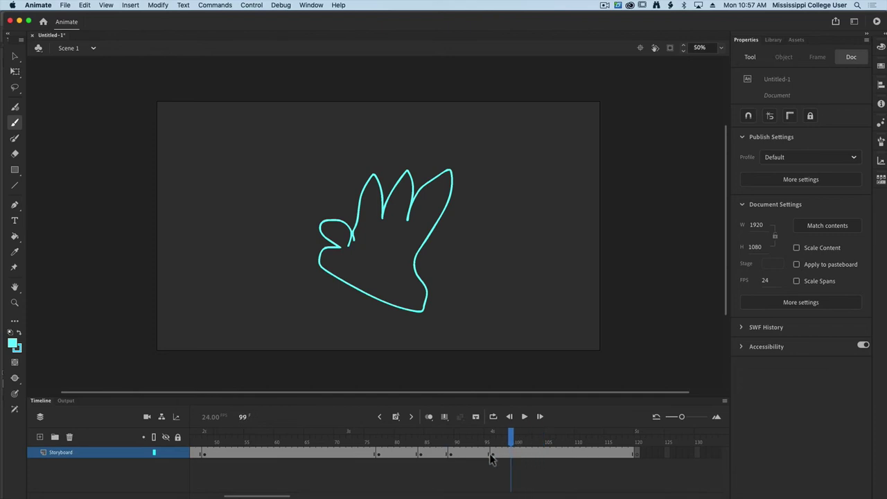
pyautogui.click(554, 438)
pyautogui.press('Return')
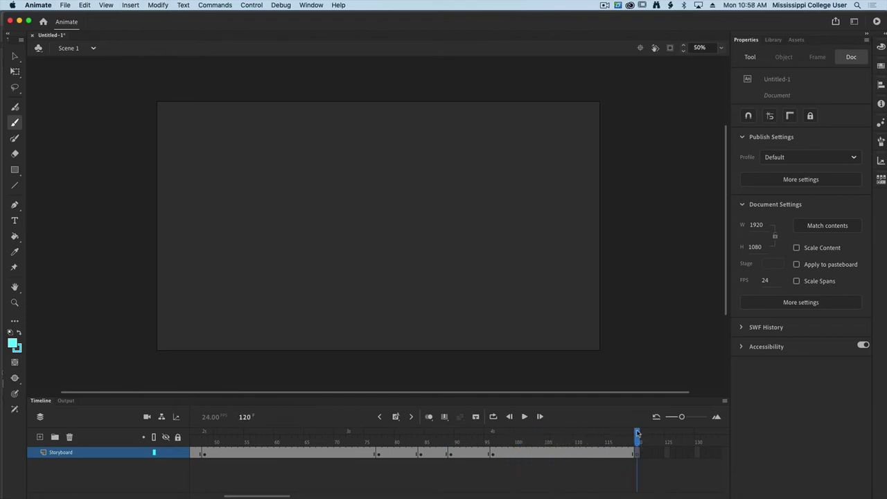
pyautogui.click(300, 441)
pyautogui.moveTo(267, 445); pyautogui.dragTo(40, 452)
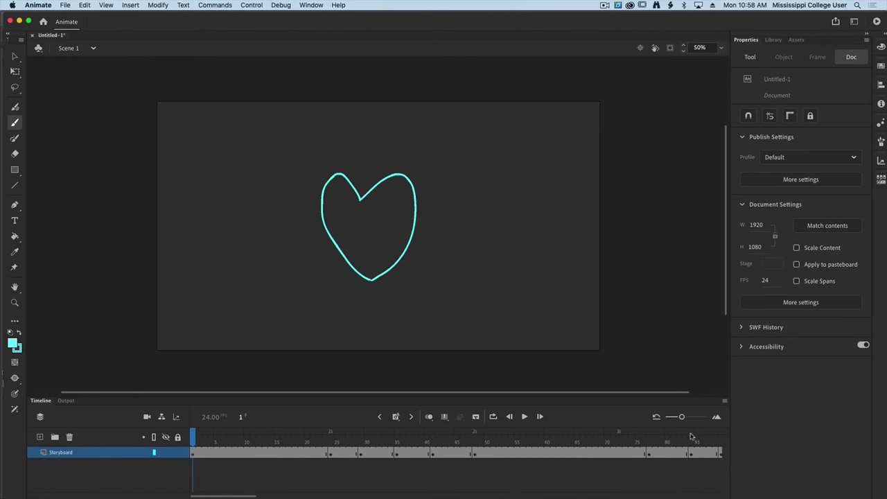
pyautogui.moveTo(682, 418); pyautogui.dragTo(676, 418)
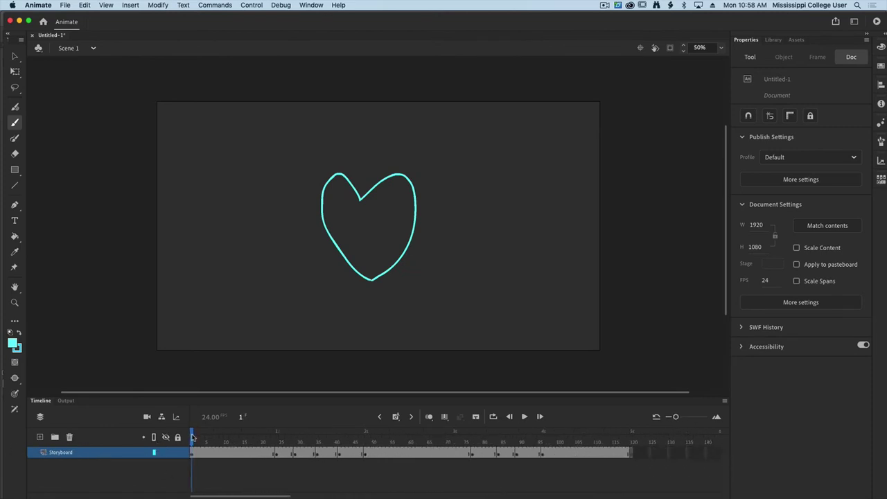
pyautogui.press('Return')
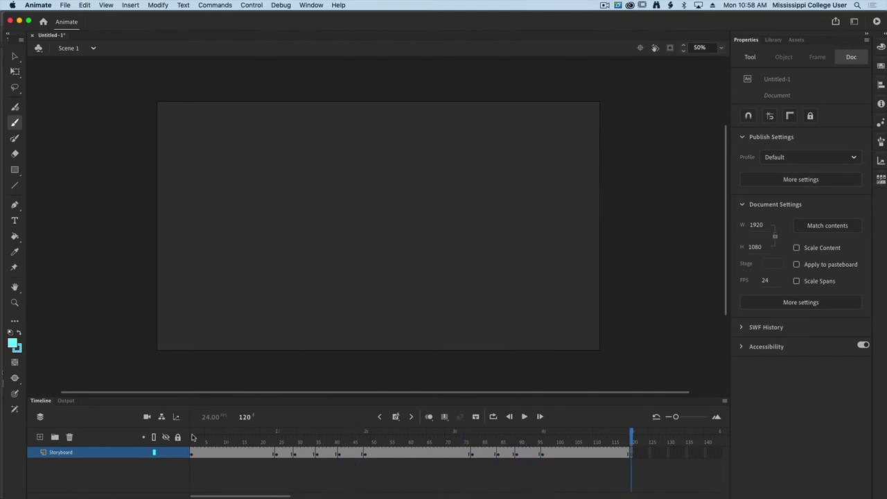
pyautogui.press('Return')
pyautogui.press('Return')
# Insert extra frames in the three explosion and reassembly spans after frame 77, extending the storyboard to frame 133.
pyautogui.click(475, 454)
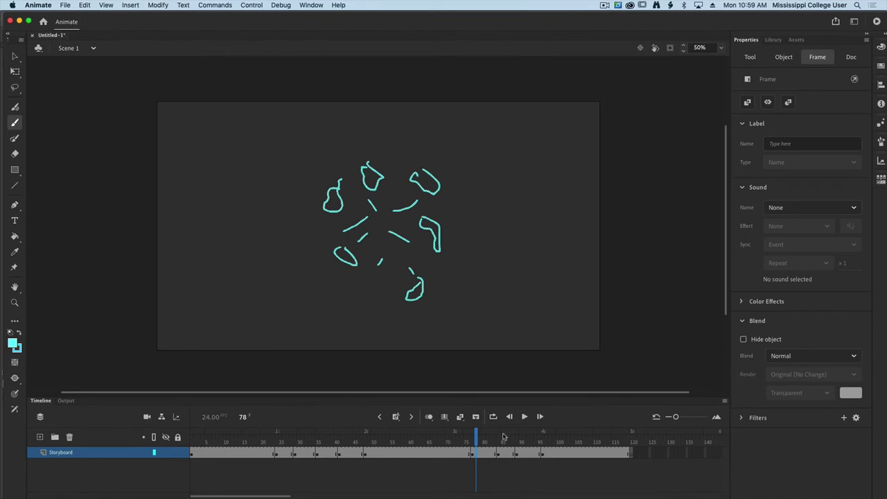
pyautogui.click(485, 455)
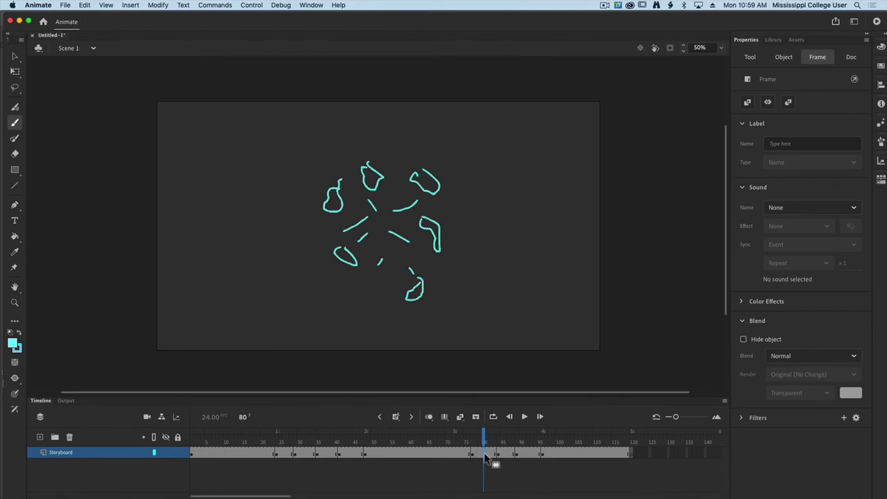
pyautogui.moveTo(485, 456); pyautogui.dragTo(563, 456)
# Play the retimed storyboard from about frame 45 to review the slower explosion and hand sequence.
pyautogui.click(357, 442)
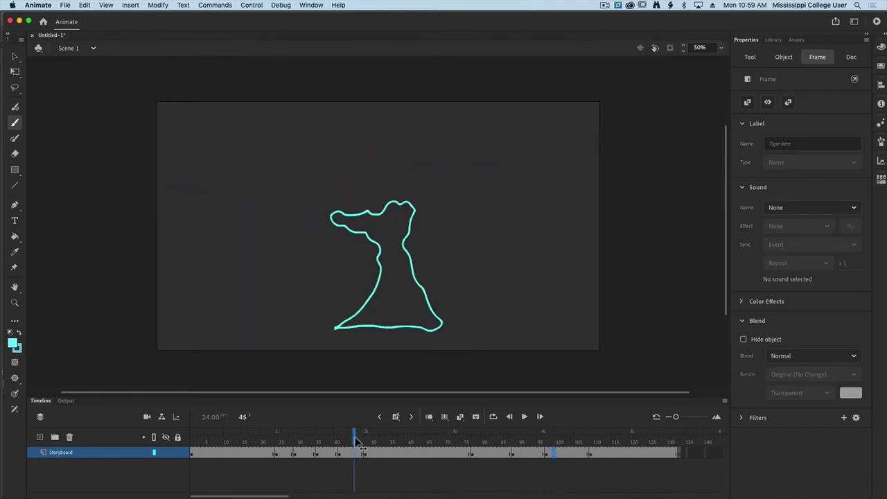
pyautogui.press('Return')
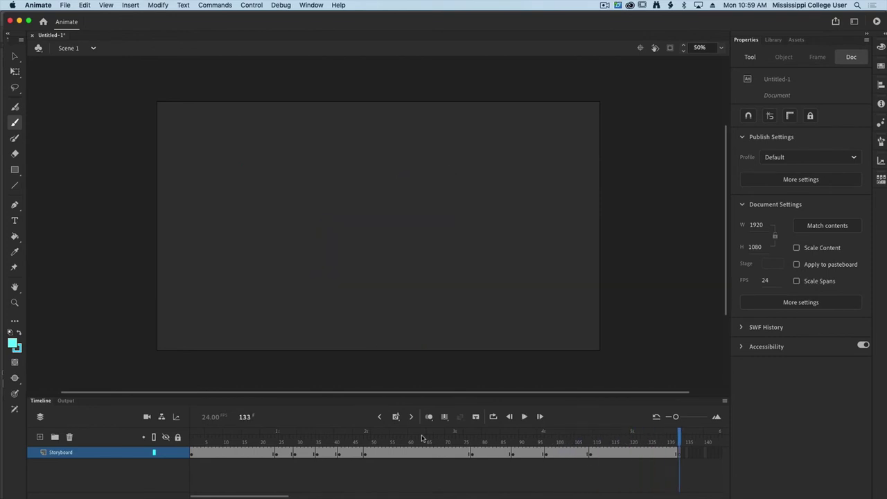
pyautogui.press('Return')
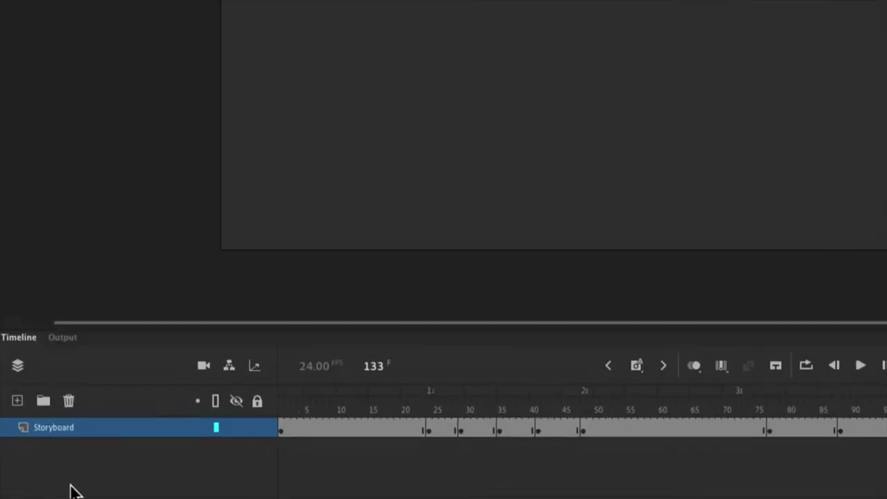
# Lock the Storyboard layer, return to frame 1, and add a layer named Heart above it.
pyautogui.click(261, 429)
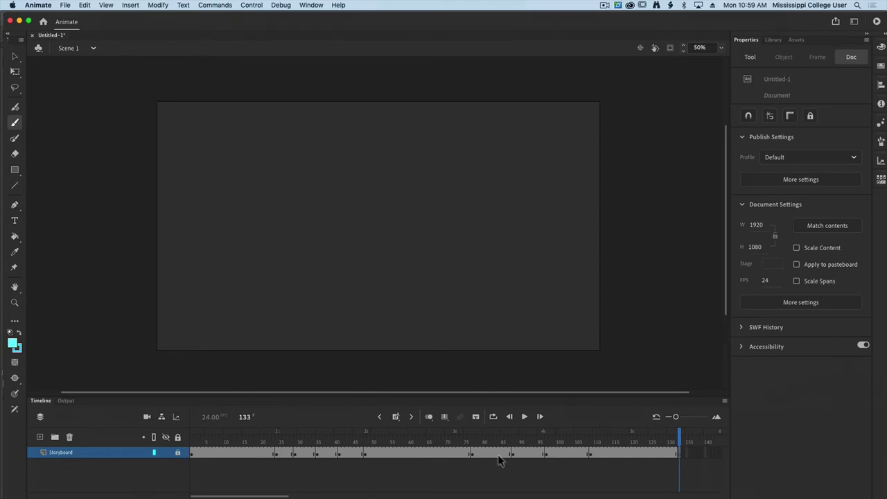
pyautogui.moveTo(310, 438); pyautogui.dragTo(142, 444)
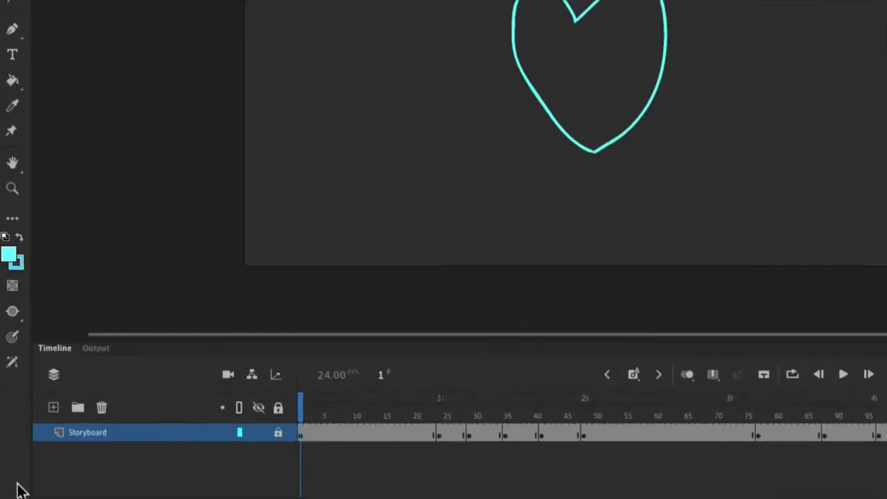
pyautogui.click(39, 437)
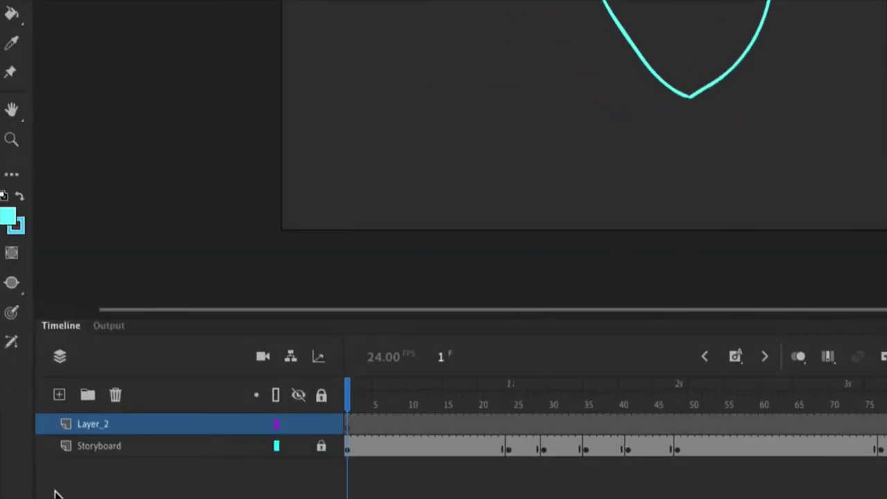
pyautogui.doubleClick(87, 427)
pyautogui.write('Heart')
pyautogui.press('Return')
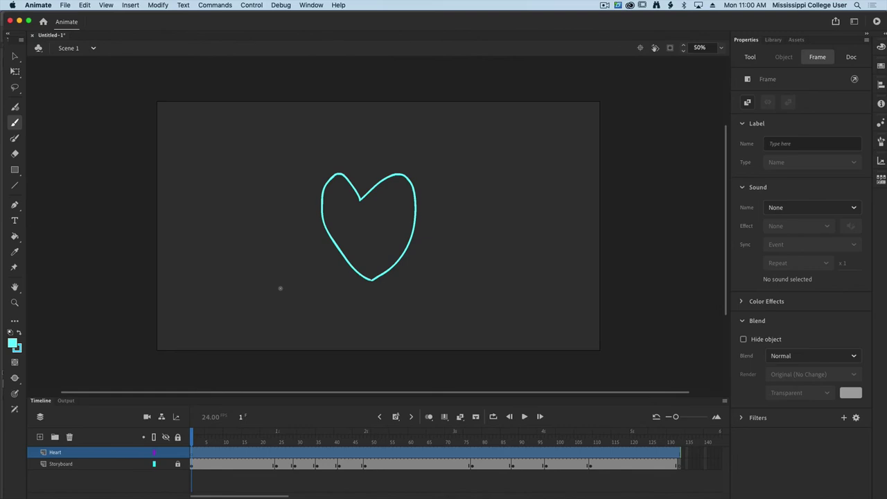
# Switch to Illustrator and copy both the green and orange parts of the heart artwork.
pyautogui.hotkey('ctrl', 'Up')
pyautogui.click(680, 333)
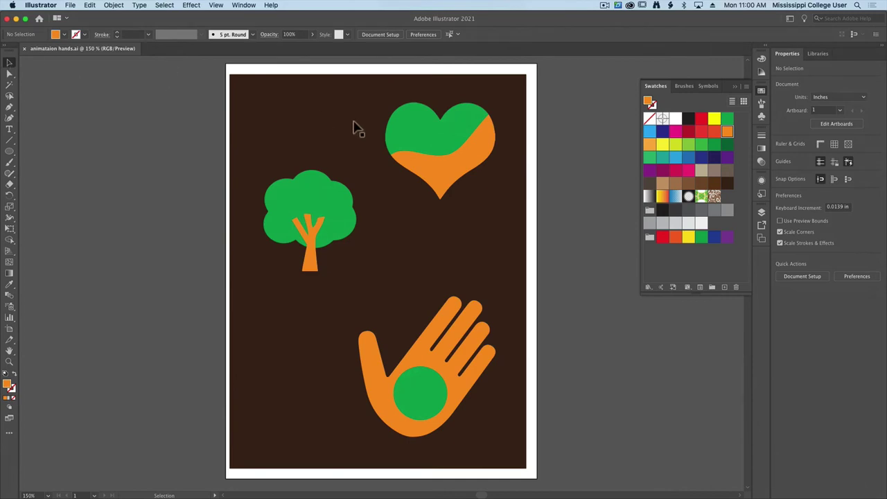
pyautogui.moveTo(396, 111); pyautogui.dragTo(447, 166)
pyautogui.press('super+z')
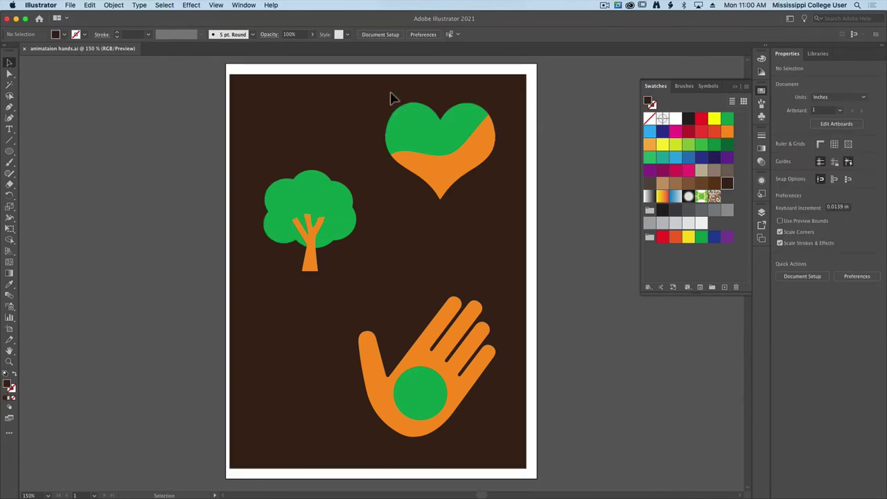
pyautogui.click(443, 149)
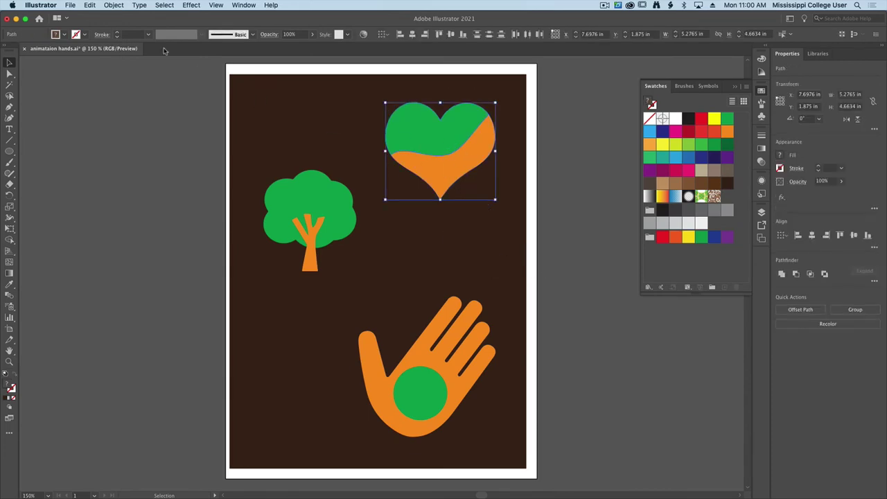
pyautogui.click(90, 5)
pyautogui.click(97, 48)
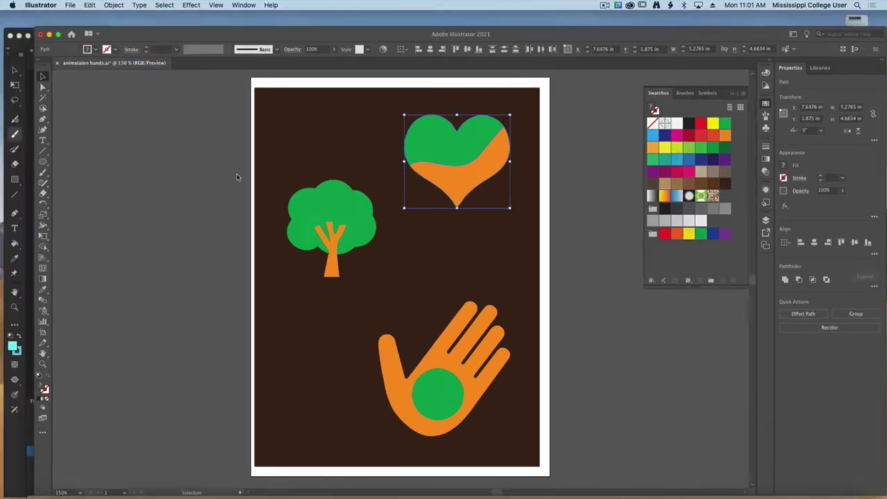
# Switch to Animate and paste the heart centered at frame 1 of the Heart layer, using AI importer preferences, recommended import settings and Maintain layers.
pyautogui.hotkey('ctrl', 'Up')
pyautogui.click(199, 349)
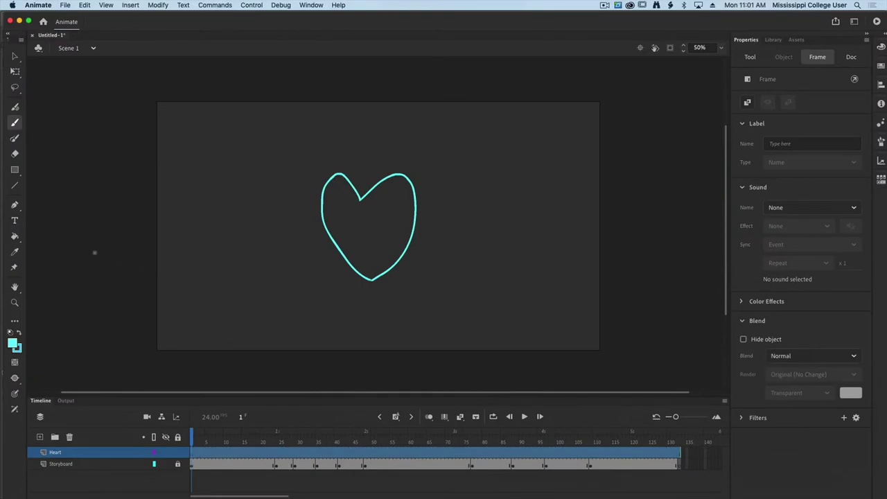
pyautogui.click(192, 453)
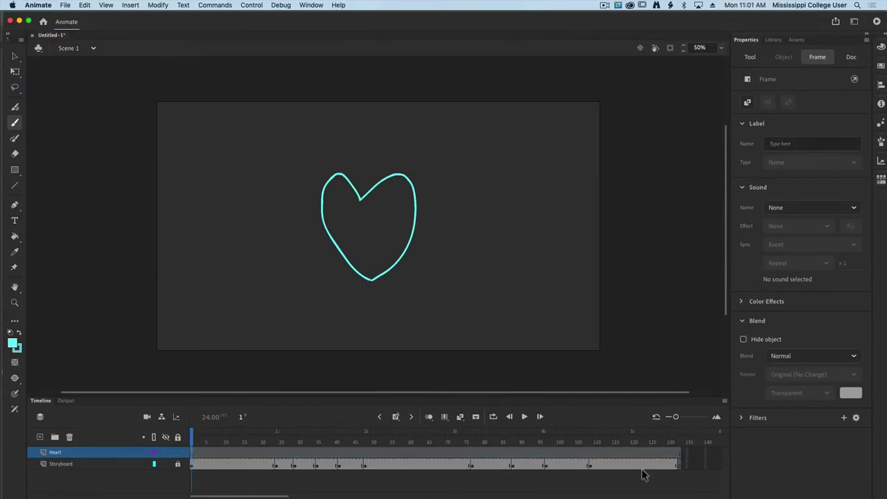
pyautogui.moveTo(676, 417); pyautogui.dragTo(683, 417)
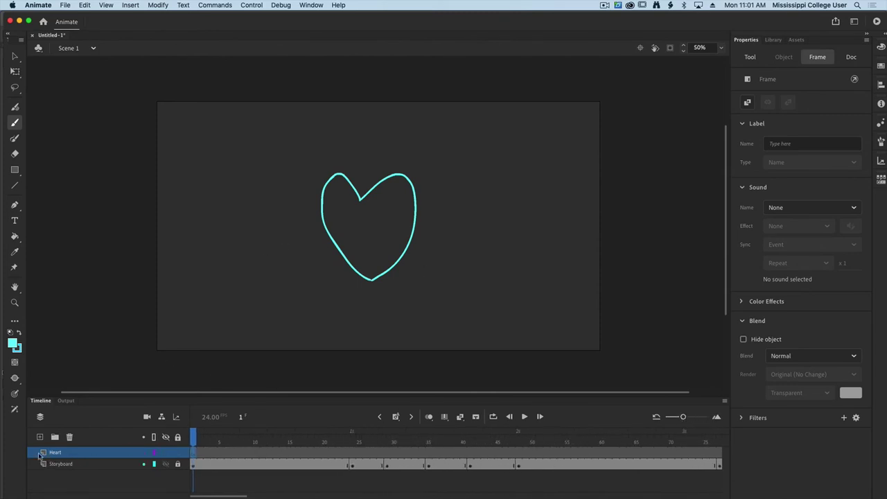
pyautogui.click(85, 5)
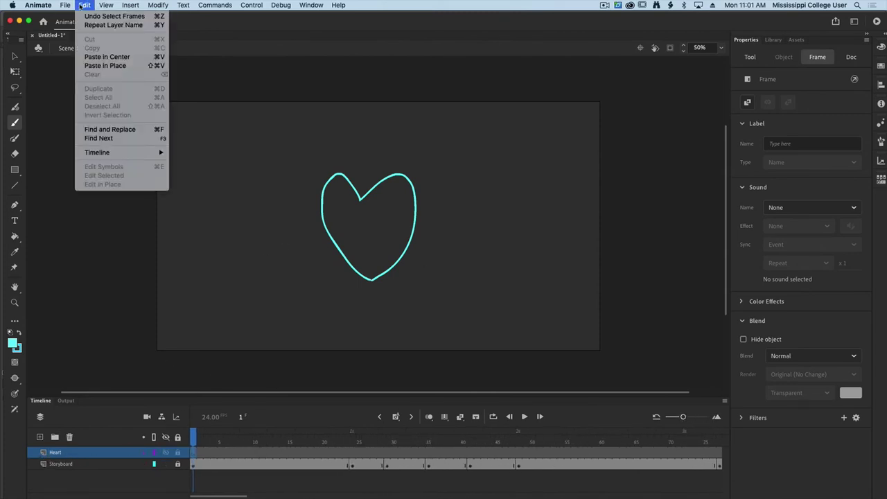
pyautogui.click(111, 57)
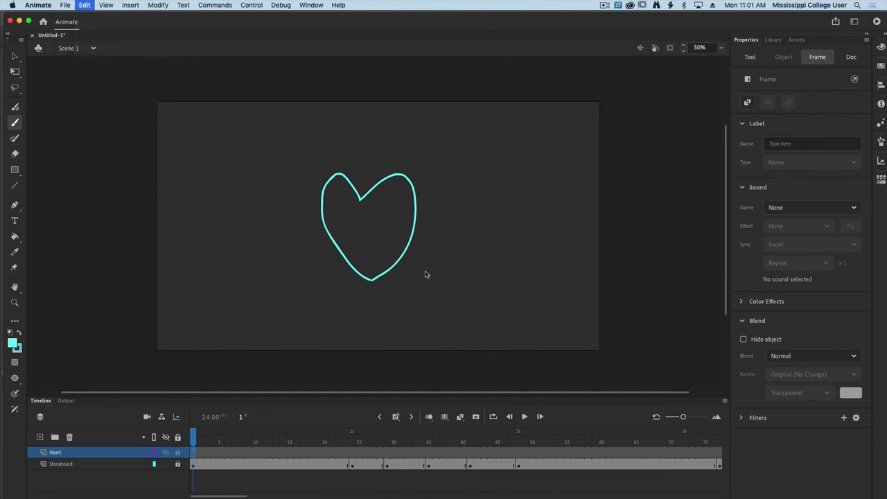
pyautogui.moveTo(404, 211); pyautogui.dragTo(395, 210)
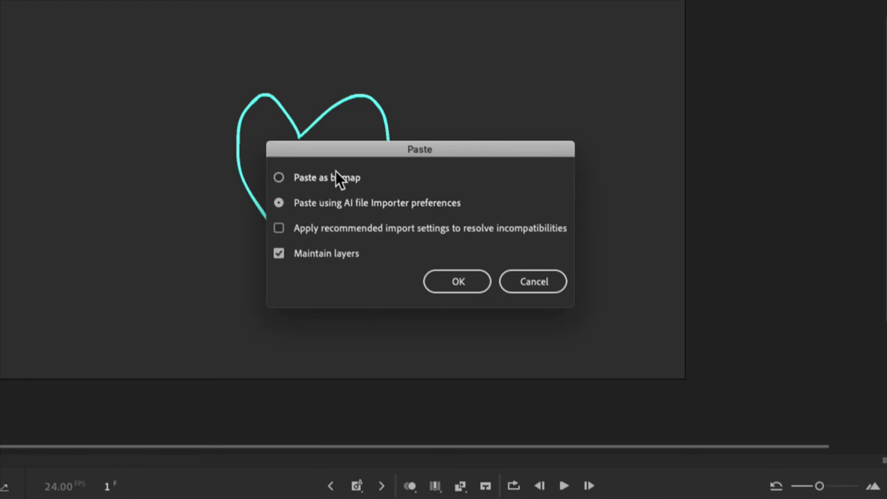
pyautogui.click(278, 228)
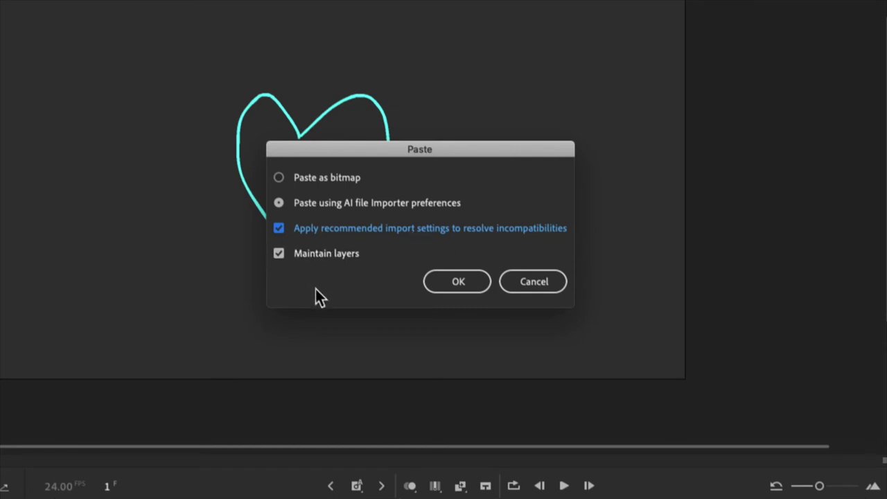
pyautogui.click(461, 285)
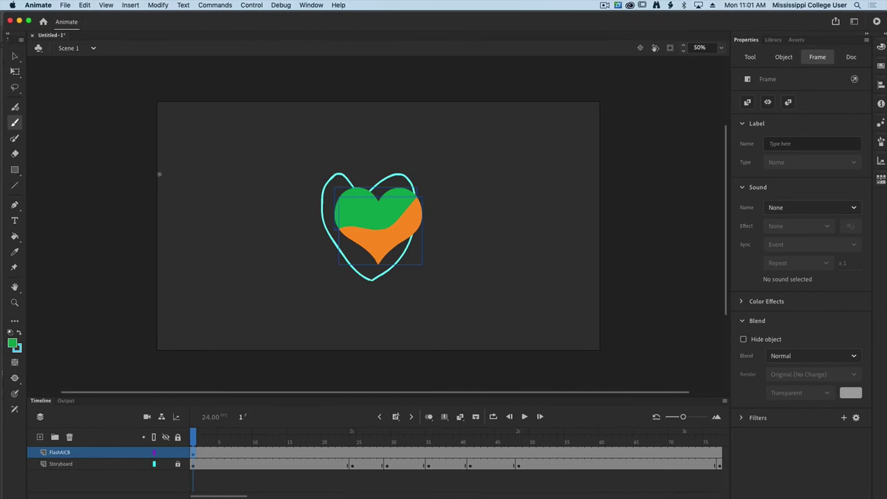
# Move the heart's green and orange pieces apart with the Selection tool, and undo both moves.
pyautogui.click(14, 56)
pyautogui.click(176, 270)
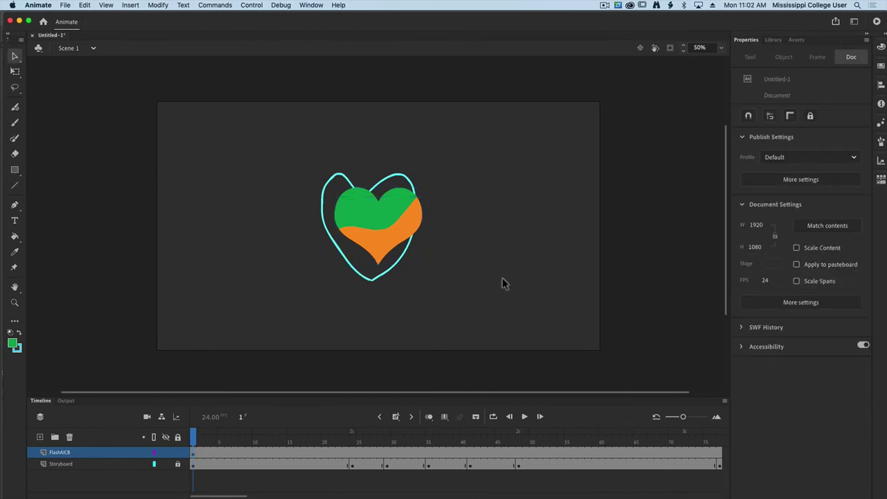
pyautogui.click(359, 224)
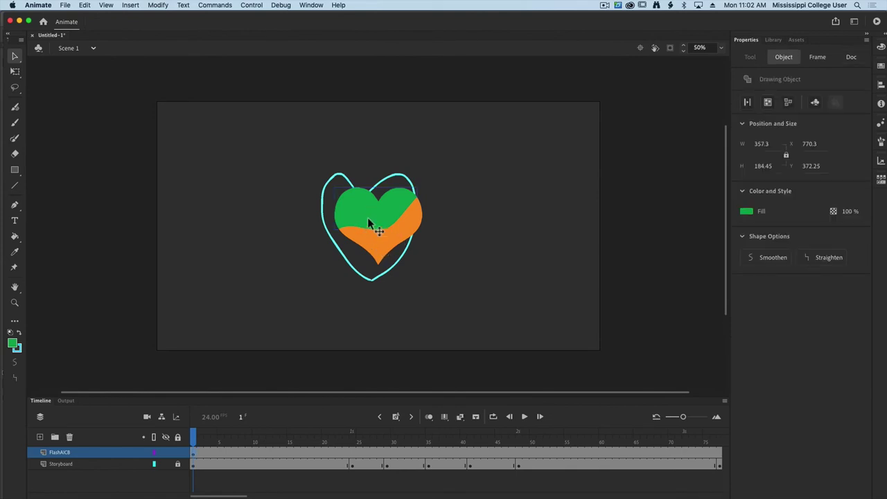
pyautogui.moveTo(369, 220); pyautogui.dragTo(337, 191)
pyautogui.moveTo(378, 251); pyautogui.dragTo(427, 278)
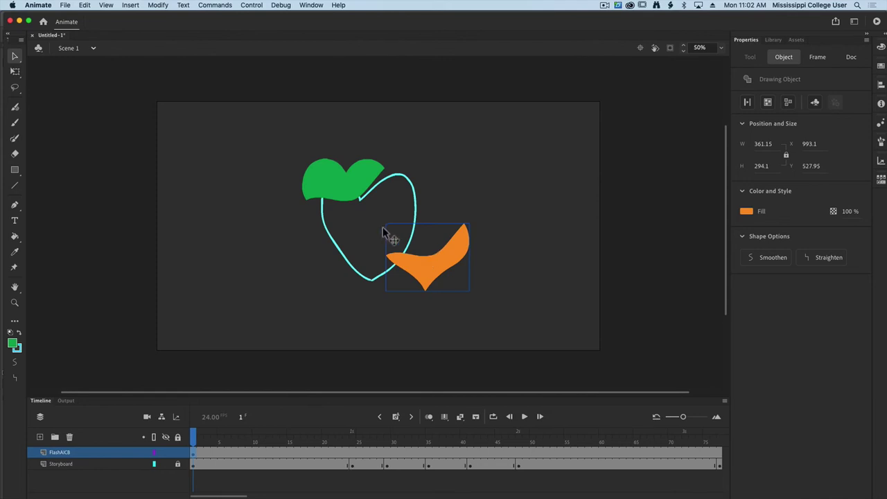
pyautogui.click(345, 199)
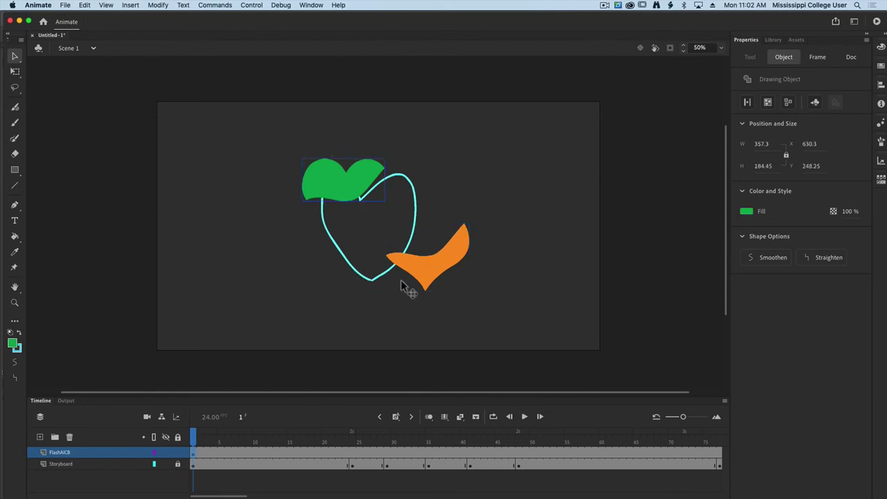
pyautogui.press('super+z')
pyautogui.press('super+z')
pyautogui.press('super+z')
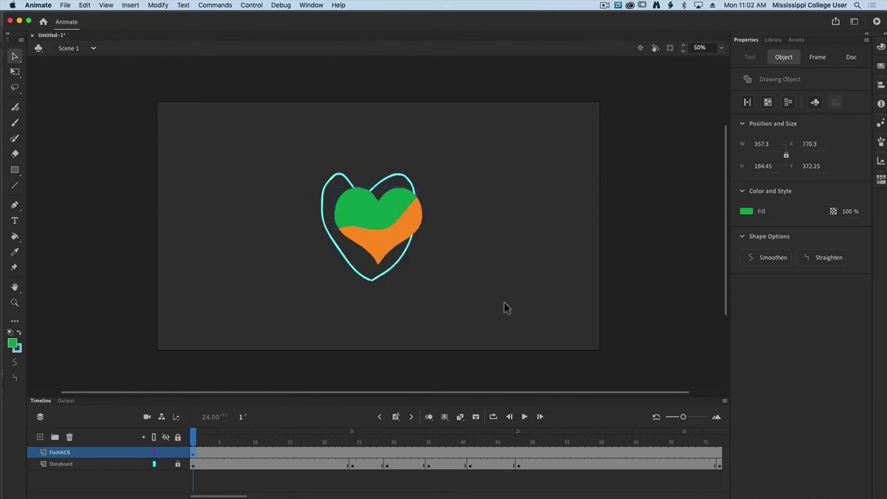
# Break apart the green upper part of the heart into an editable shape.
pyautogui.click(503, 305)
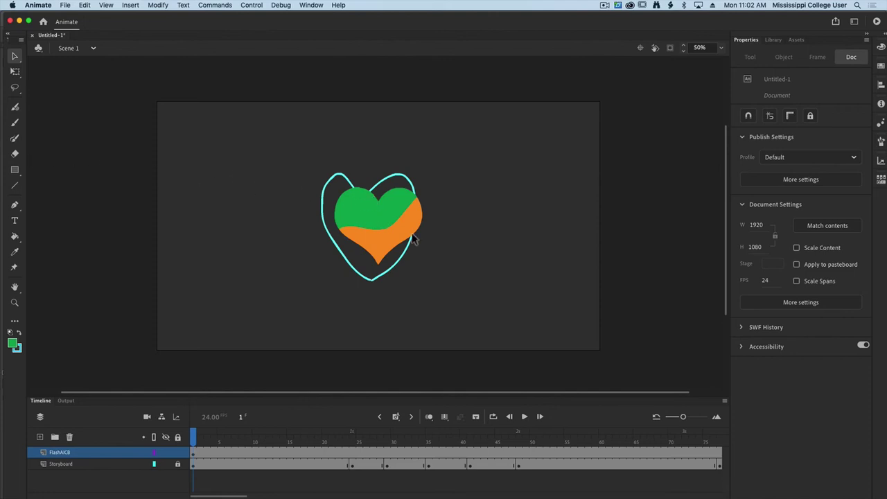
pyautogui.click(361, 222)
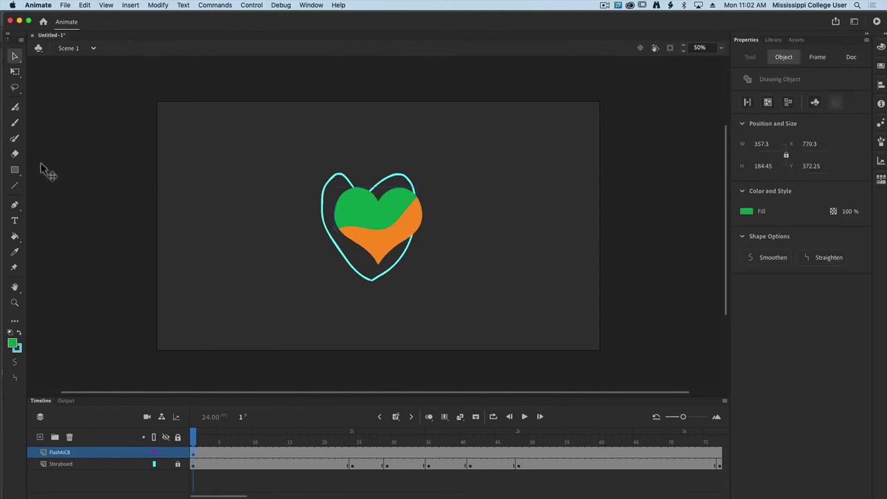
pyautogui.click(15, 138)
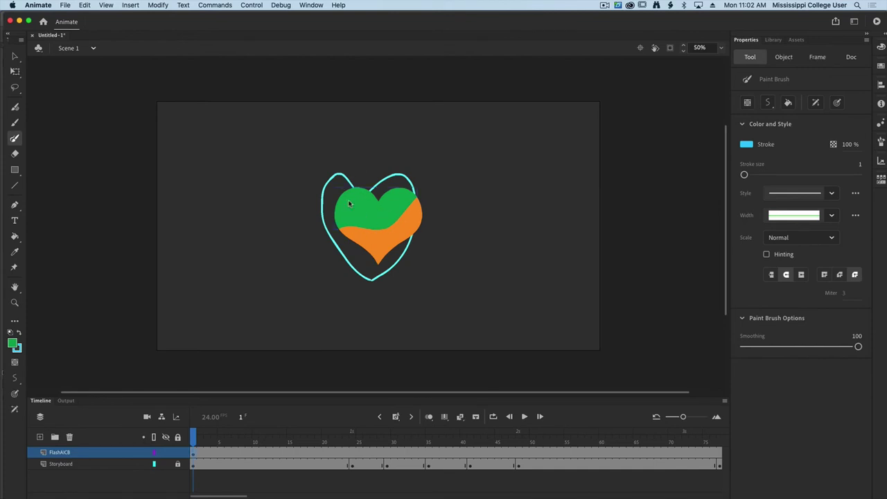
pyautogui.click(16, 56)
pyautogui.press('super+1')
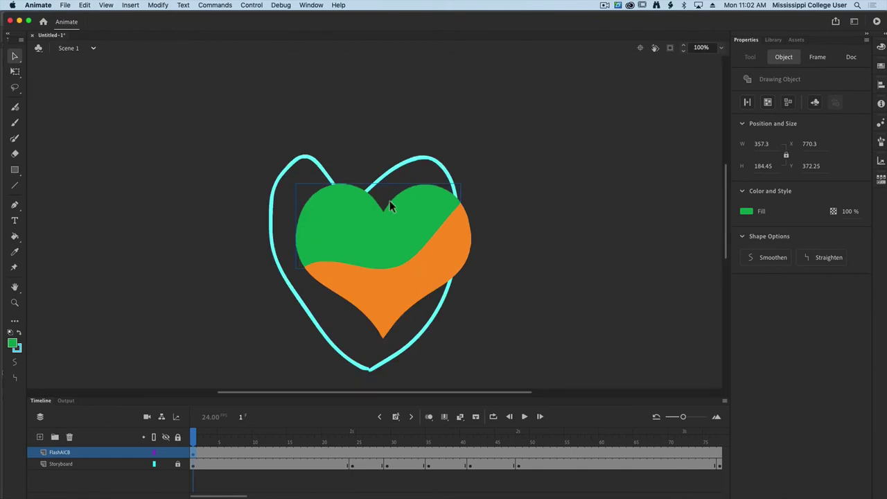
pyautogui.rightClick(334, 231)
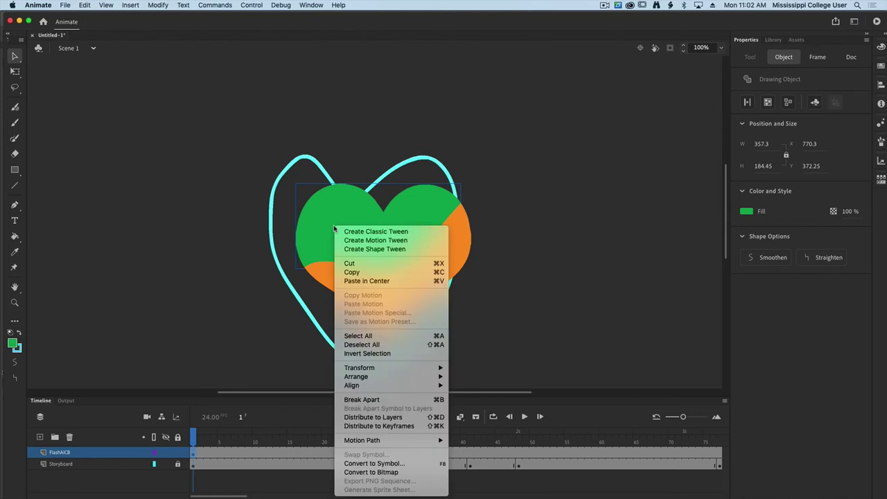
pyautogui.click(381, 400)
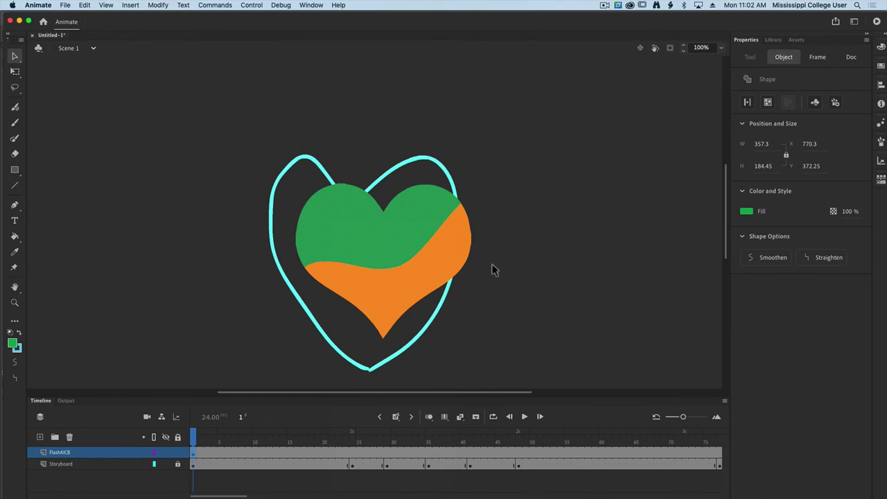
# Try to reshape the upper edge of the green heart piece, and undo the change.
pyautogui.click(278, 238)
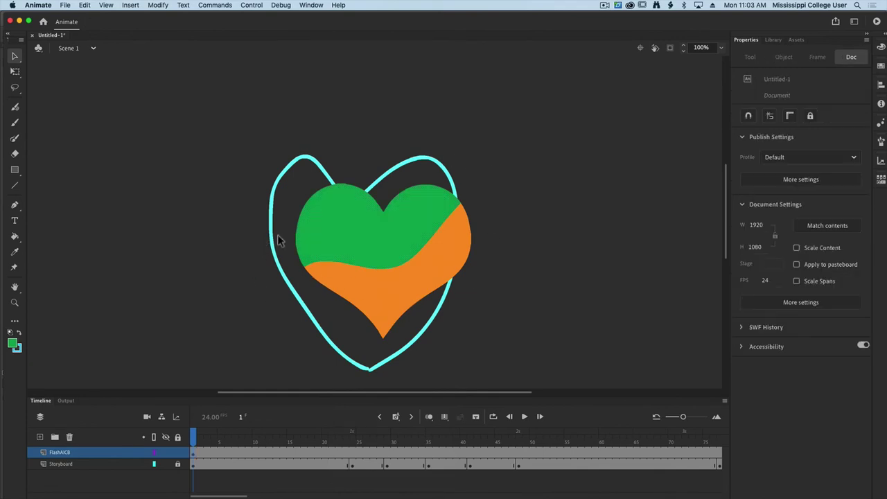
pyautogui.click(323, 232)
pyautogui.click(287, 220)
pyautogui.click(301, 228)
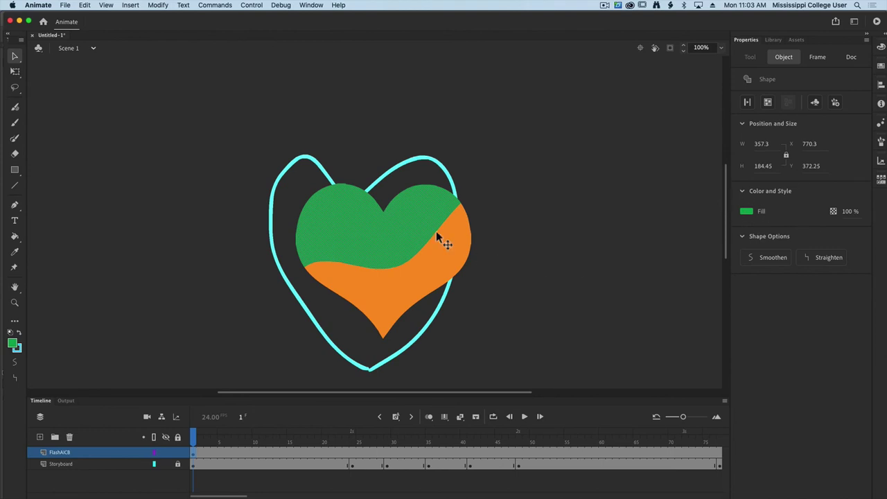
pyautogui.moveTo(396, 197); pyautogui.dragTo(405, 211)
pyautogui.press('super+z')
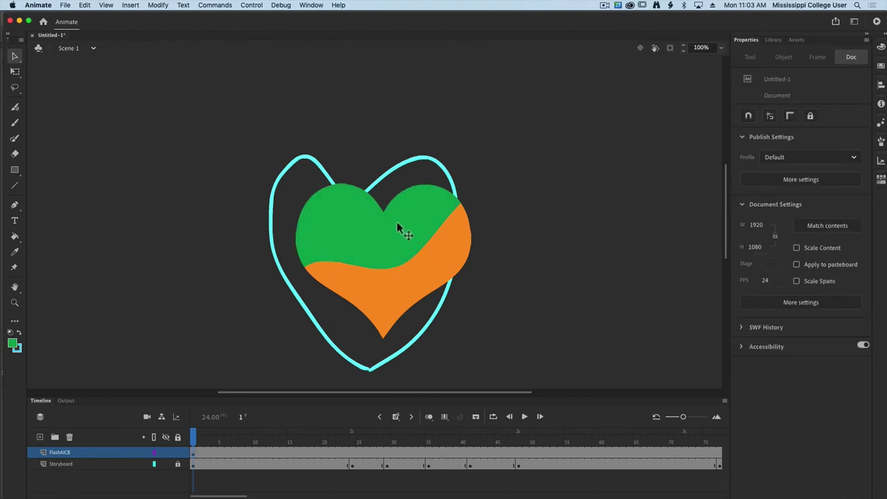
# Erase a short stroke across the outer edge of the green heart piece, undo it, and return to the Selection tool.
pyautogui.click(338, 250)
pyautogui.click(15, 153)
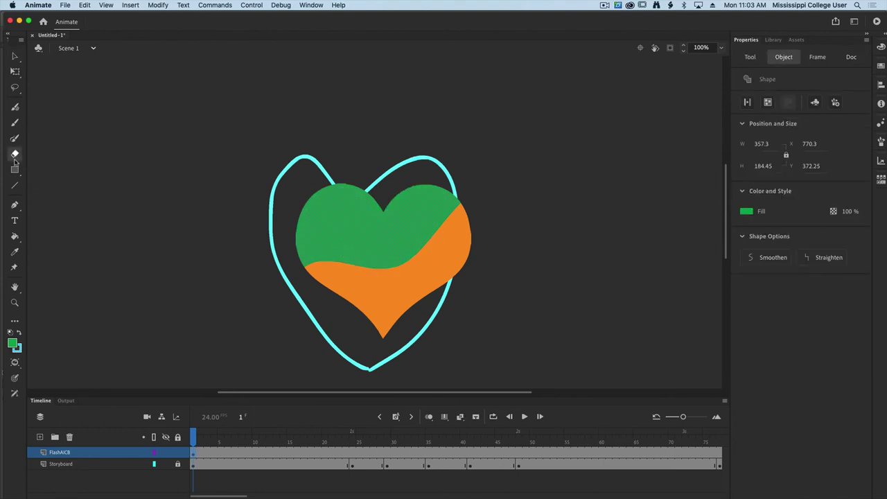
pyautogui.moveTo(300, 205); pyautogui.dragTo(320, 205)
pyautogui.press('super+z')
pyautogui.press('v')
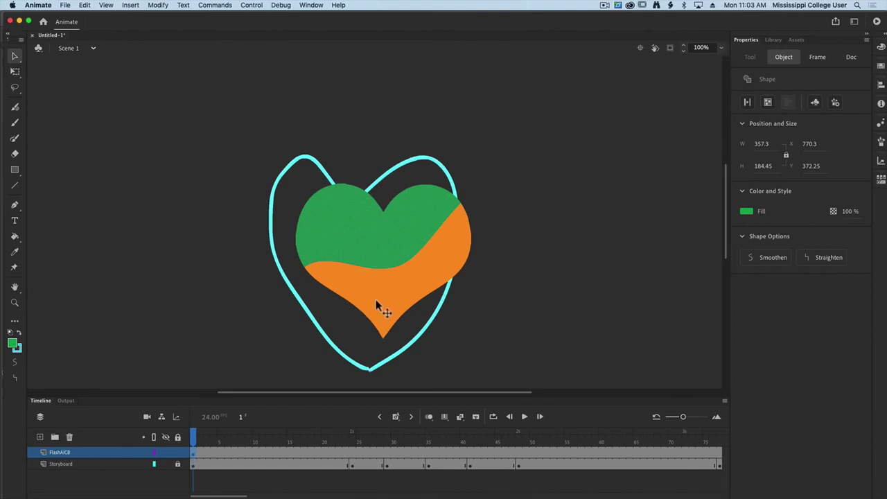
# Break apart the orange lower part of the heart and check that both pieces can be selected as shapes.
pyautogui.click(361, 278)
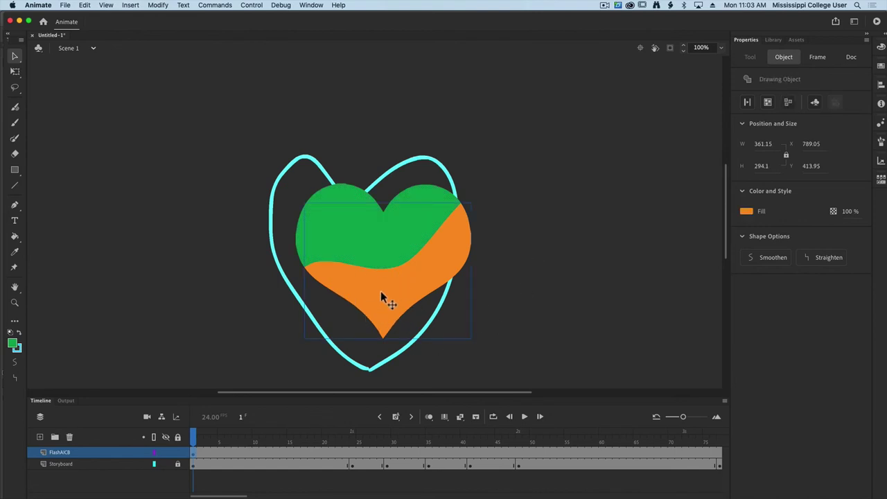
pyautogui.rightClick(364, 286)
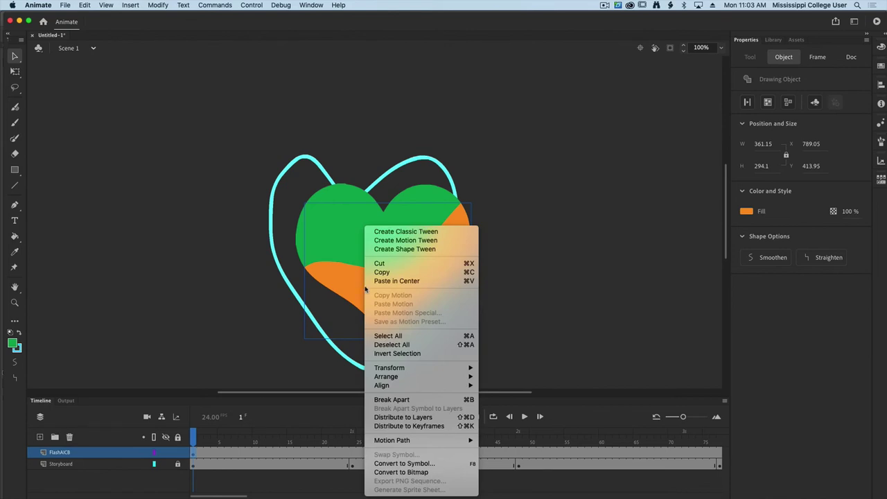
pyautogui.click(416, 400)
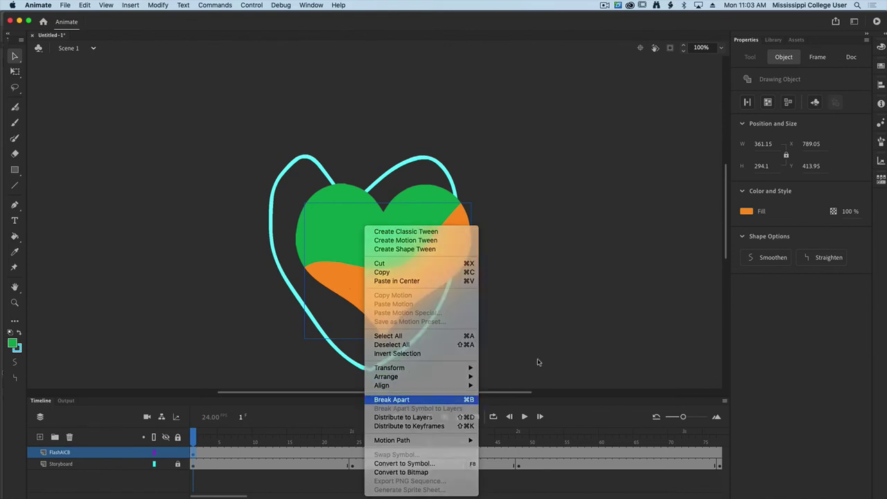
pyautogui.click(501, 328)
pyautogui.click(387, 291)
pyautogui.click(366, 237)
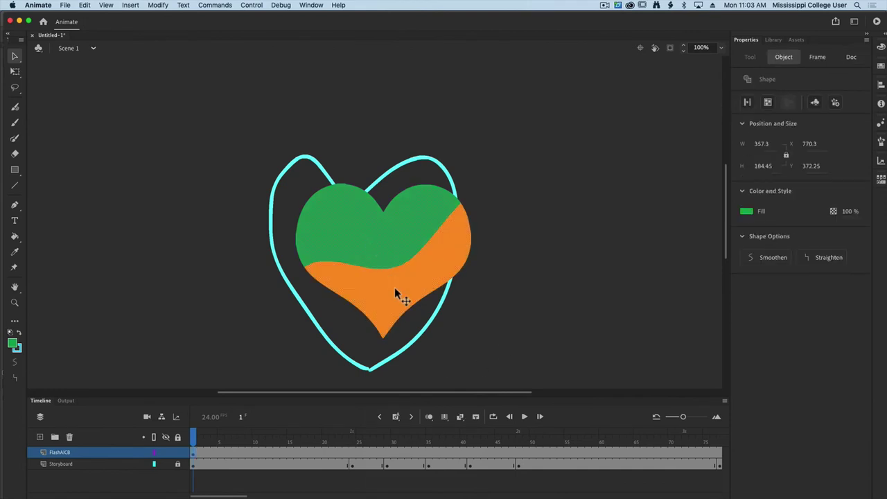
pyautogui.click(394, 287)
pyautogui.click(567, 263)
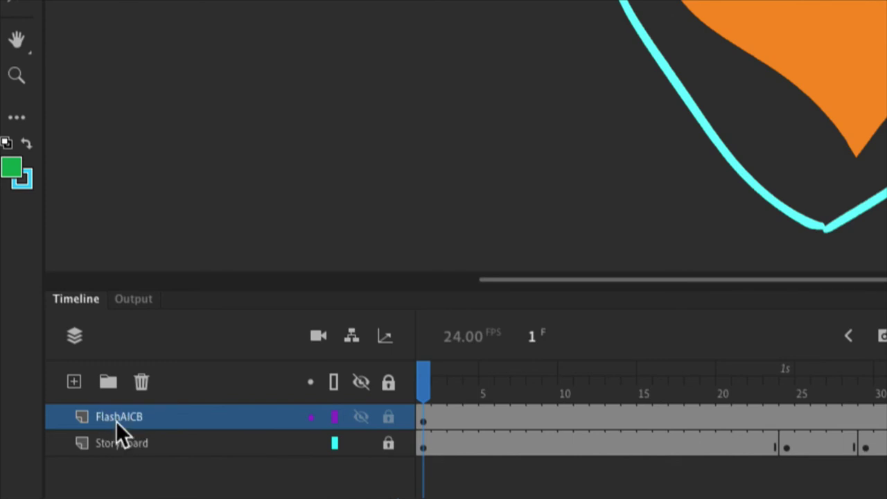
# Rename the FlashAICB layer as Heart and add a new layer above it.
pyautogui.doubleClick(110, 419)
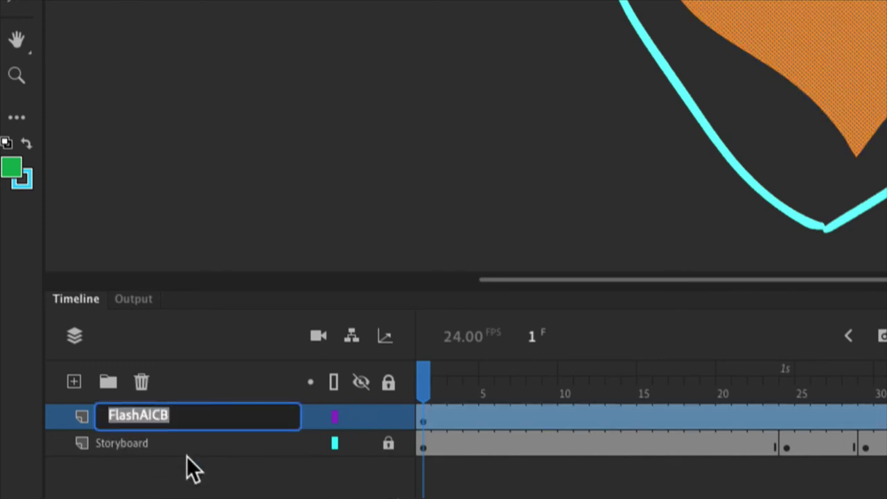
pyautogui.write('Heat')
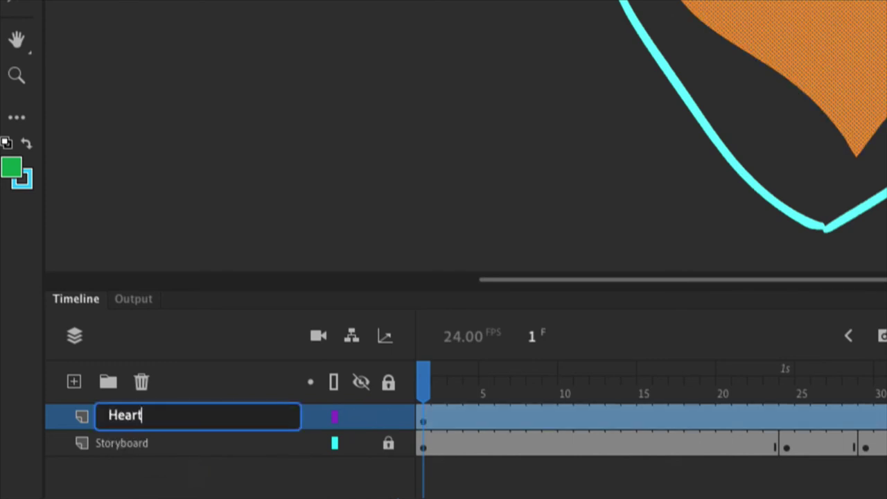
pyautogui.press('Return')
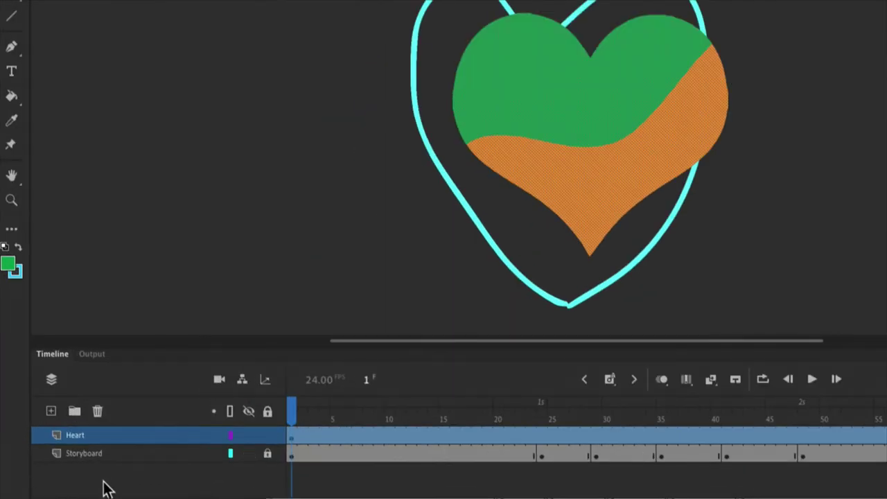
pyautogui.click(62, 484)
pyautogui.click(50, 411)
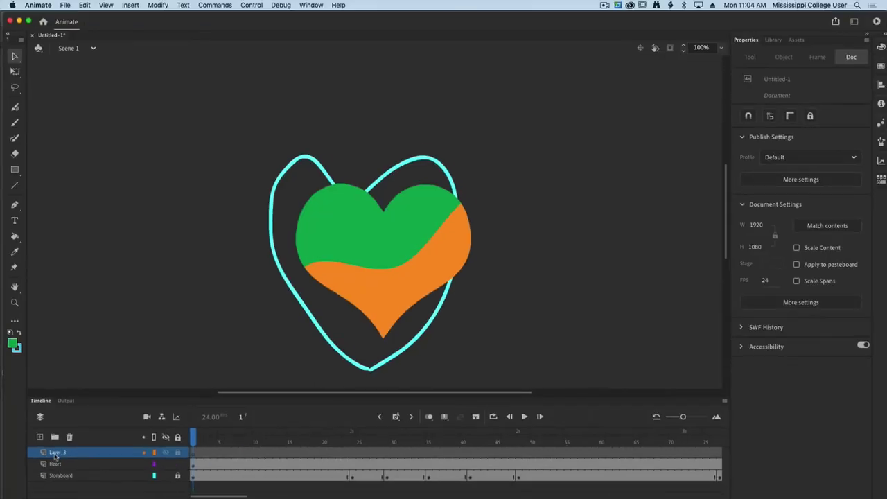
# Insert a blank keyframe at frame 49 of the Heart layer, and select frame 49 of the new layer above it.
pyautogui.moveTo(197, 438)
pyautogui.mouseDown()
pyautogui.moveTo(504, 458)
pyautogui.moveTo(593, 446)
pyautogui.moveTo(516, 455)
pyautogui.moveTo(524, 419)
pyautogui.moveTo(523, 441)
pyautogui.moveTo(547, 447)
pyautogui.moveTo(513, 440)
pyautogui.moveTo(526, 444)
pyautogui.mouseUp()
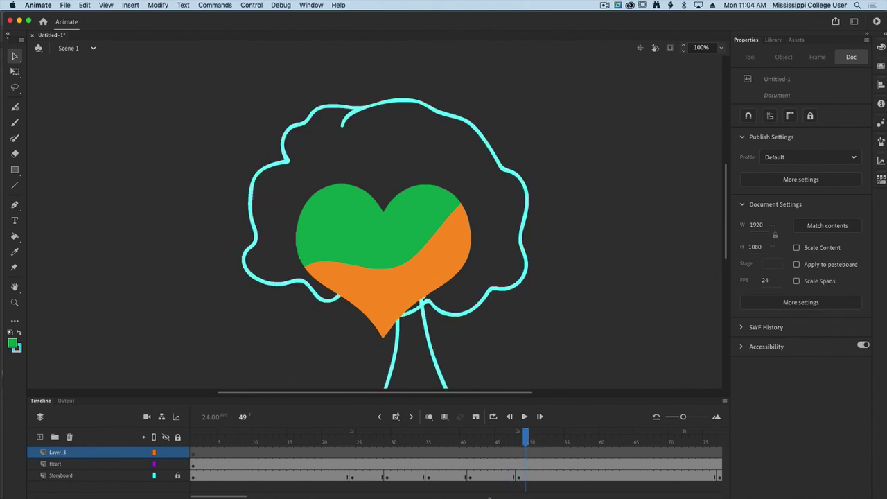
pyautogui.click(527, 464)
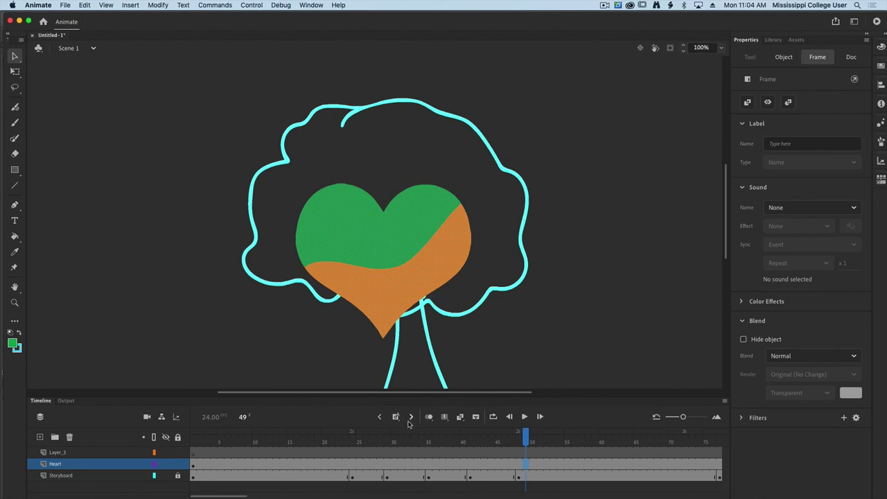
pyautogui.rightClick(525, 465)
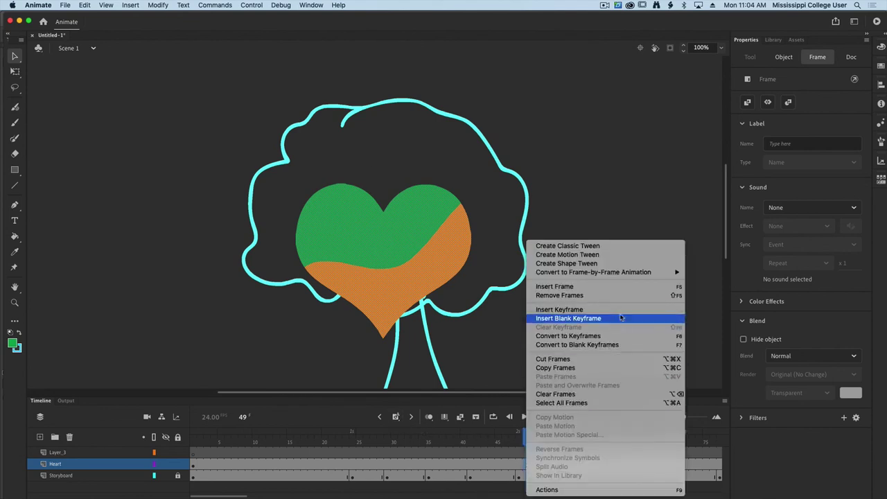
pyautogui.press('Return')
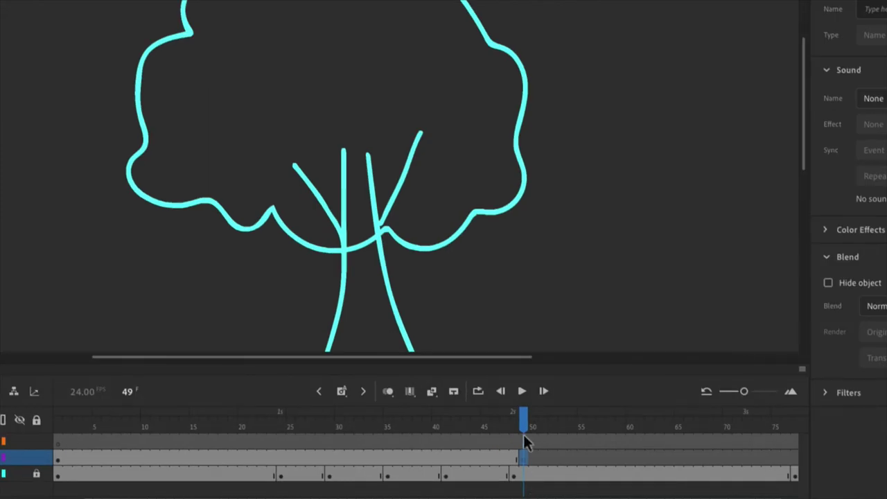
pyautogui.click(525, 442)
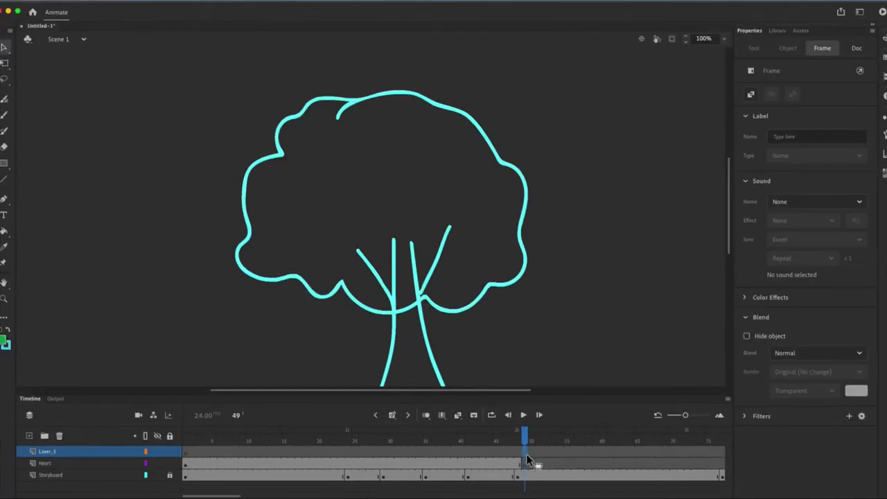
# Switch to Illustrator and copy the whole tree artwork, both green crown and orange trunk.
pyautogui.hotkey('ctrl', 'Up')
pyautogui.click(634, 351)
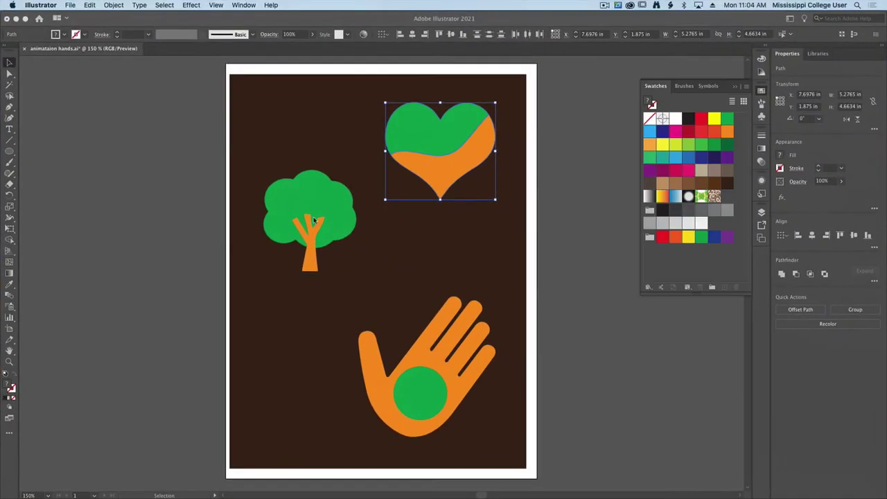
pyautogui.moveTo(249, 159); pyautogui.dragTo(368, 312)
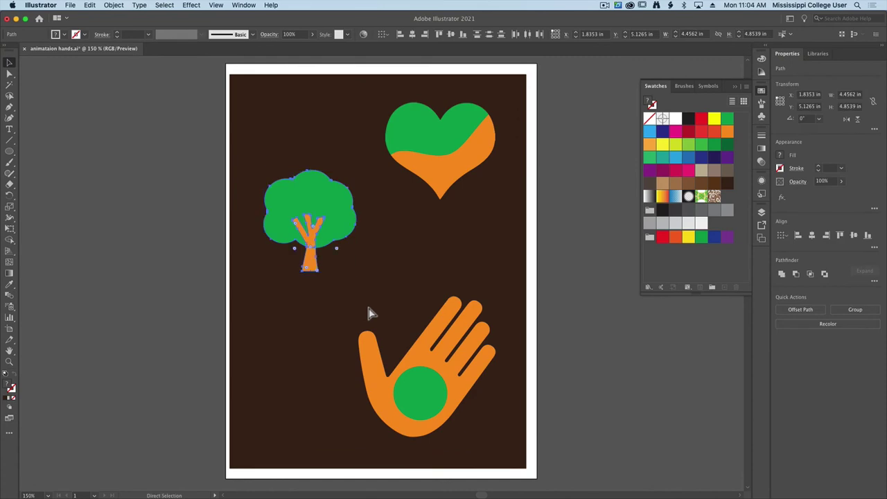
# Switch to Animate and paste the tree centered at frame 49 of the new layer, using AI importer preferences, recommended import settings and Maintain layers.
pyautogui.hotkey('ctrl', 'Up')
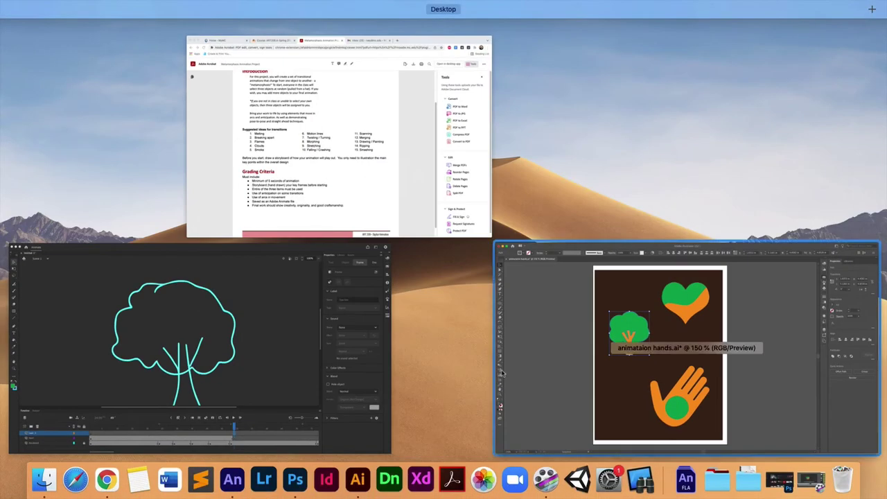
pyautogui.click(257, 359)
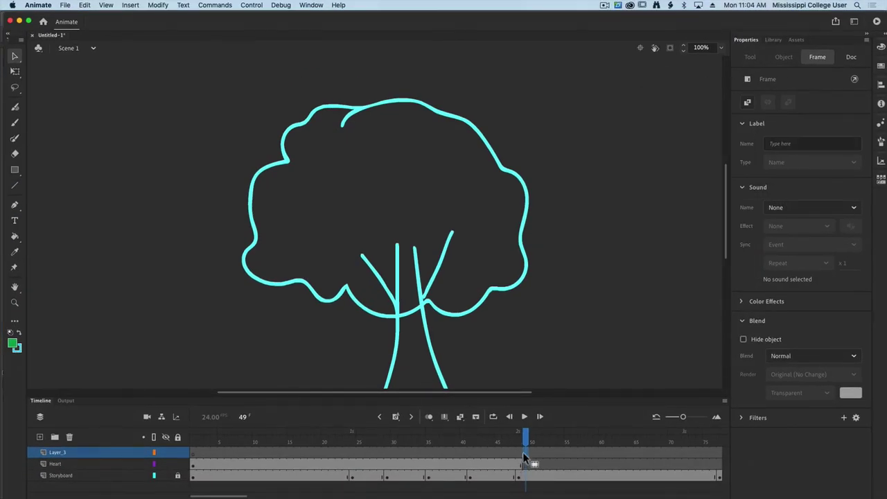
pyautogui.click(81, 4)
pyautogui.click(104, 57)
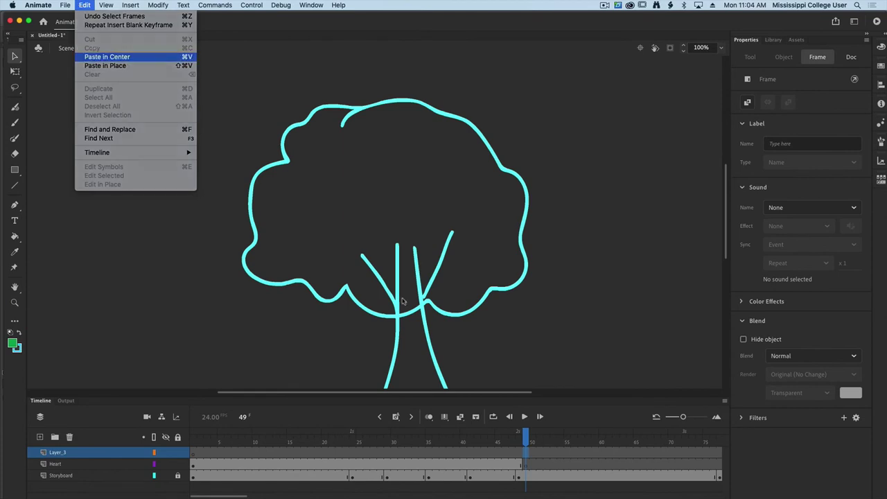
pyautogui.click(388, 260)
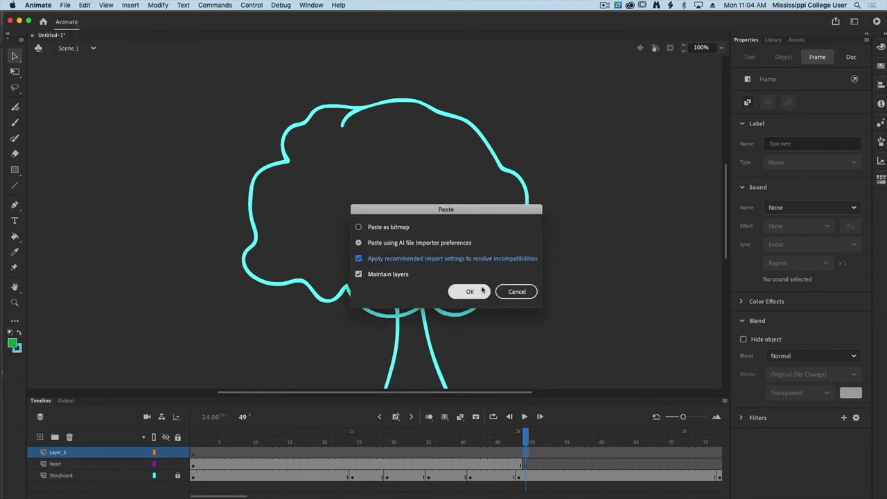
pyautogui.click(470, 291)
pyautogui.press('super+minus')
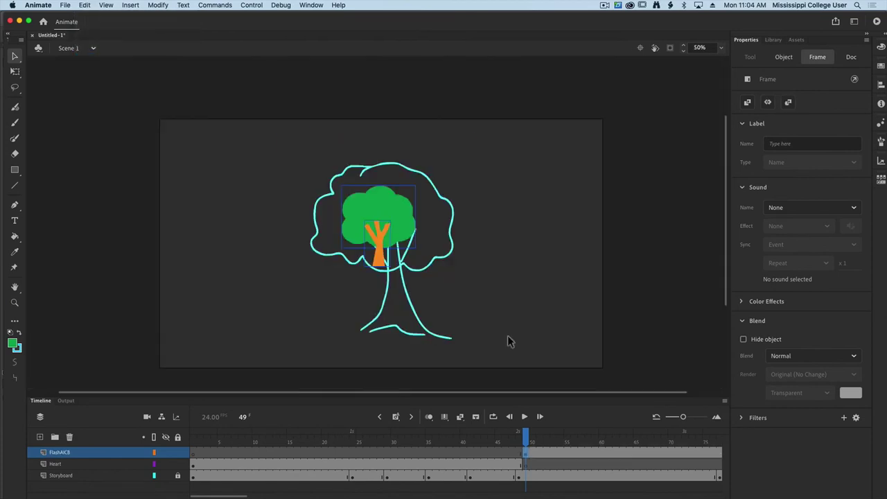
# Enlarge the tree with Free Transform to about 660 by 719 and position it over the storyboard tree sketch.
pyautogui.press('q')
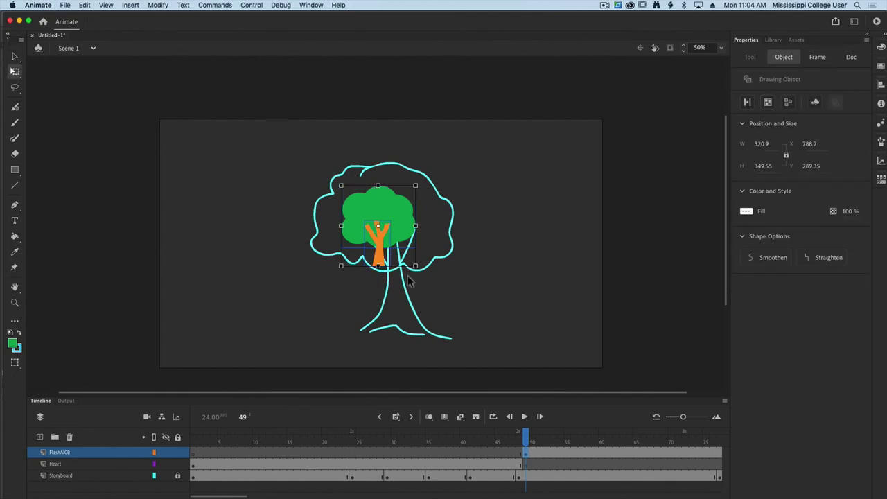
pyautogui.moveTo(415, 266); pyautogui.dragTo(448, 301)
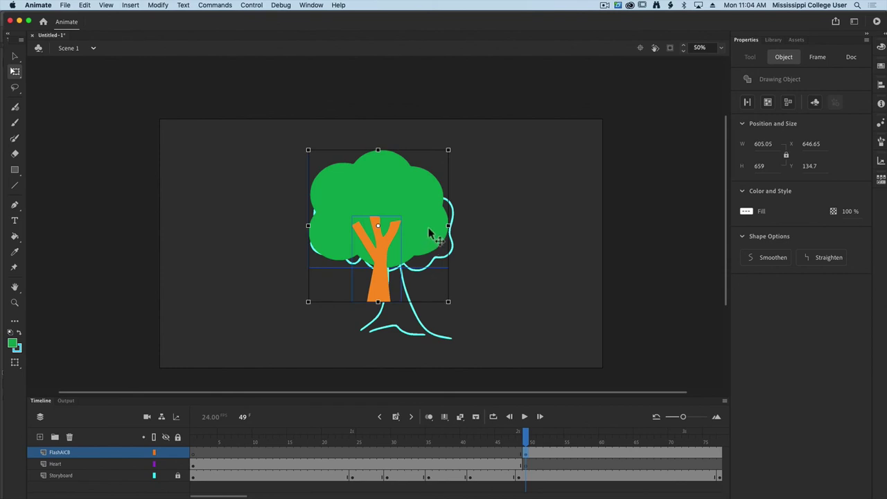
pyautogui.moveTo(430, 232)
pyautogui.mouseDown()
pyautogui.moveTo(451, 259)
pyautogui.moveTo(447, 249)
pyautogui.mouseUp()
pyautogui.moveTo(466, 172); pyautogui.dragTo(444, 196)
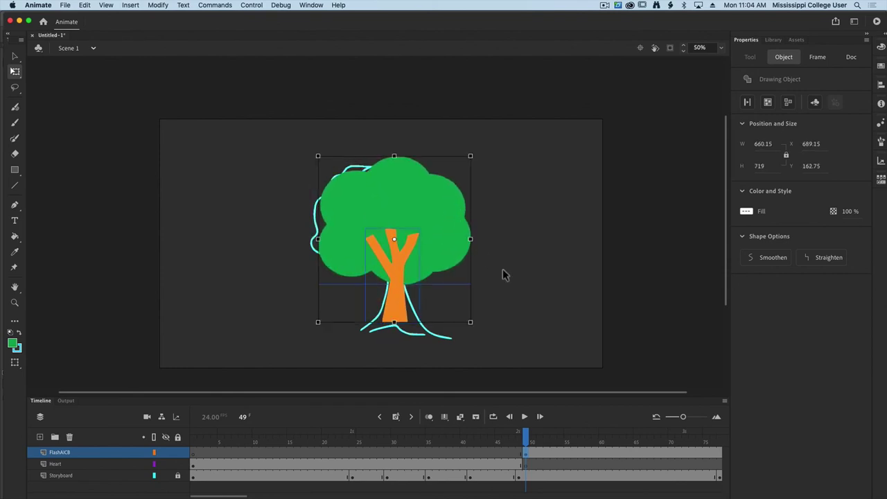
# Break apart the tree's green crown and the orange trunk into plain editable shapes.
pyautogui.click(524, 303)
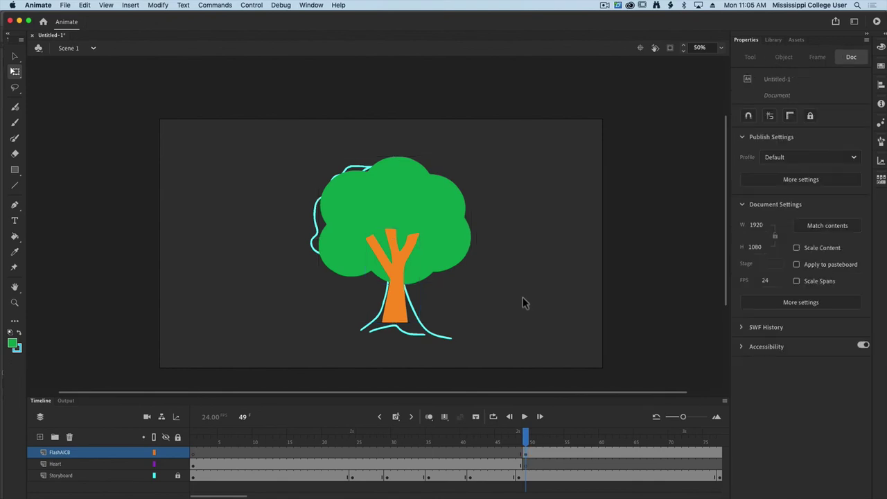
pyautogui.click(14, 58)
pyautogui.rightClick(386, 197)
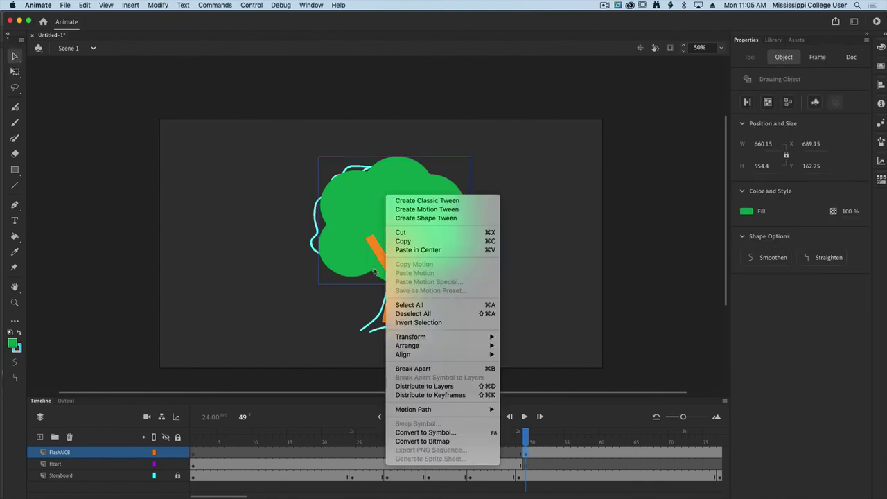
pyautogui.click(420, 368)
pyautogui.click(516, 315)
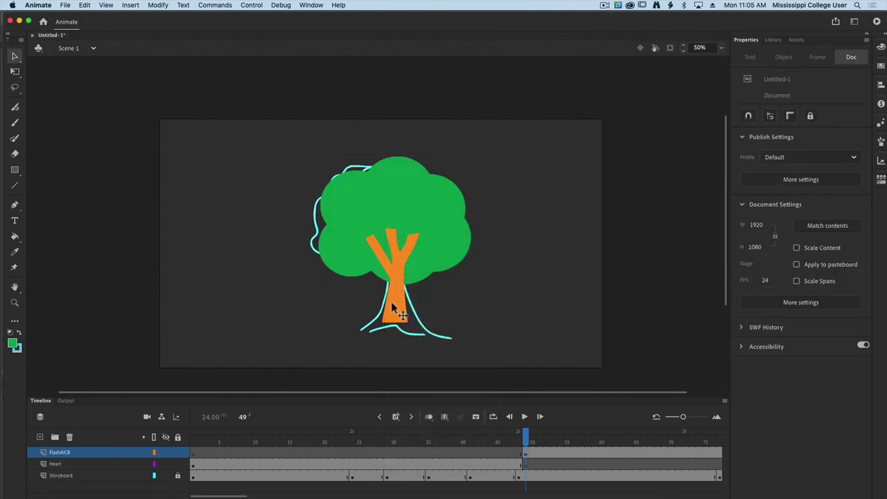
pyautogui.click(391, 303)
pyautogui.rightClick(394, 305)
pyautogui.click(427, 399)
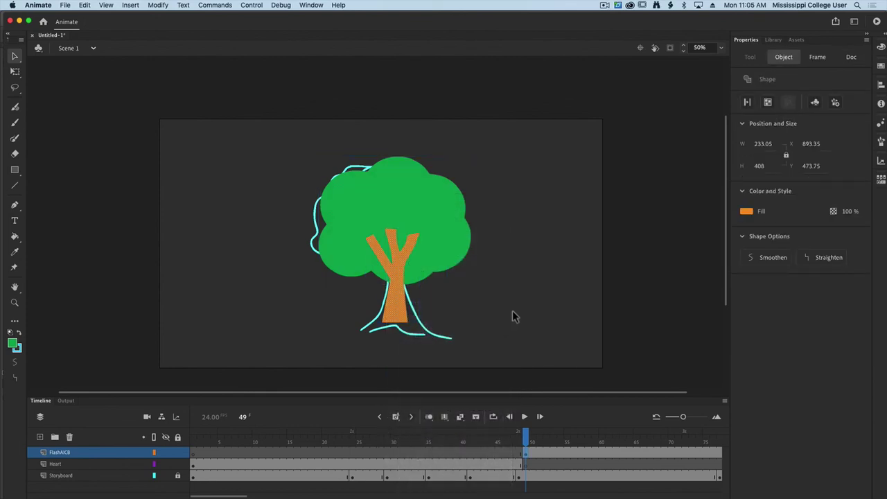
pyautogui.click(513, 317)
pyautogui.click(390, 322)
pyautogui.click(450, 350)
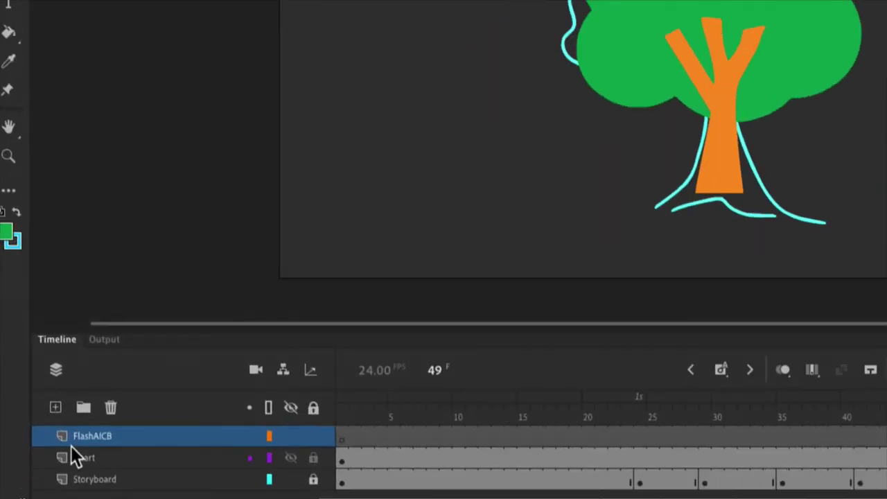
# Rename the FlashAICB layer as Tree.
pyautogui.click(53, 449)
pyautogui.doubleClick(82, 436)
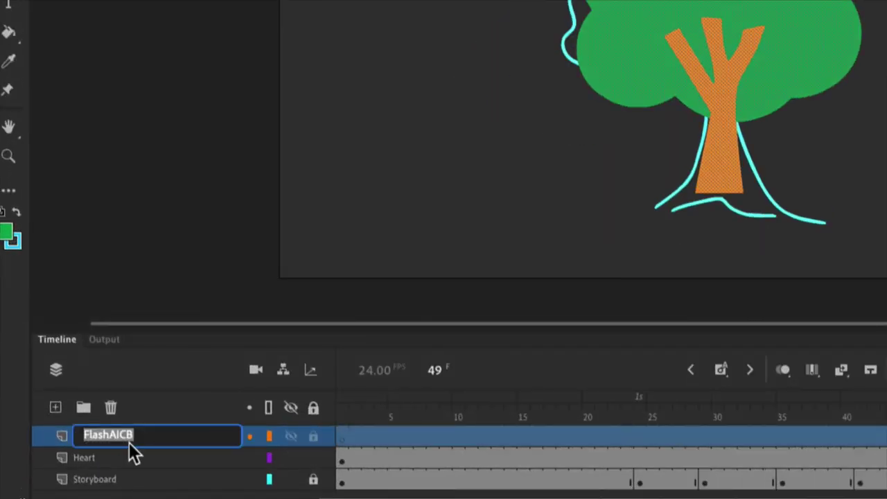
pyautogui.press('BackSpace')
pyautogui.write('Tree')
pyautogui.press('Return')
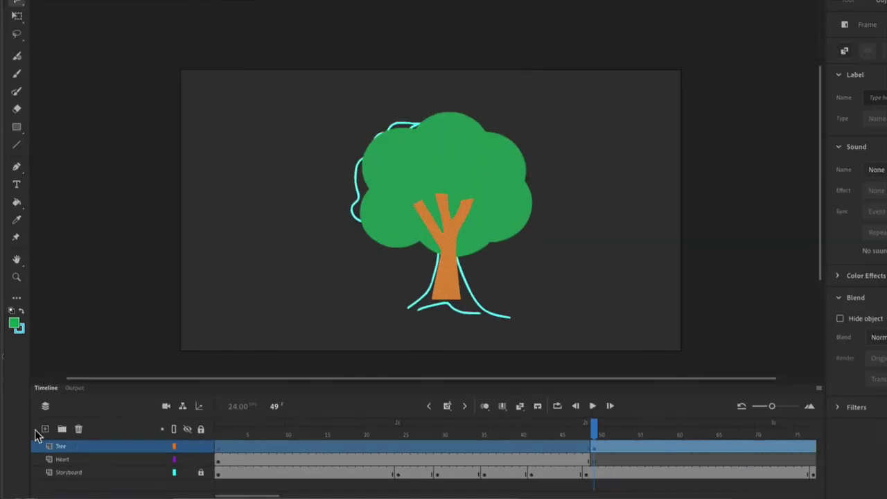
# Add a new layer above the Tree layer and insert a blank keyframe at frame 109 of the Tree layer.
pyautogui.click(56, 407)
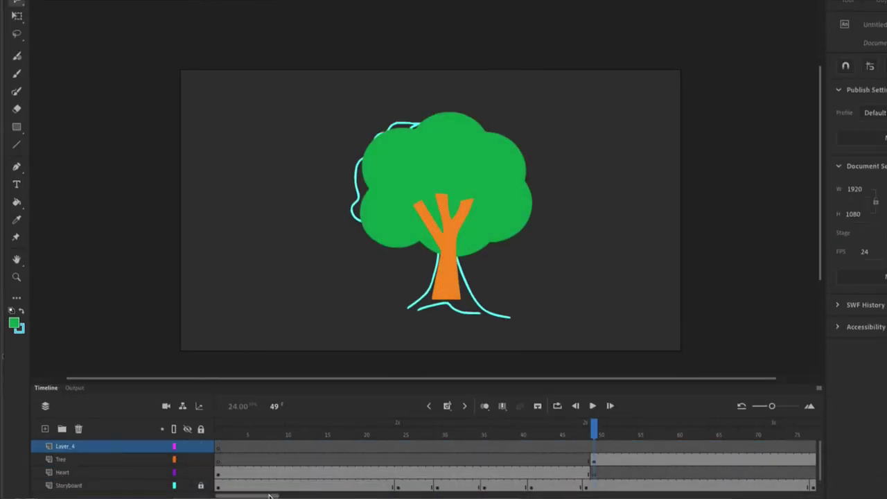
pyautogui.hscroll(10, 291, 471)
pyautogui.moveTo(243, 433); pyautogui.dragTo(707, 435)
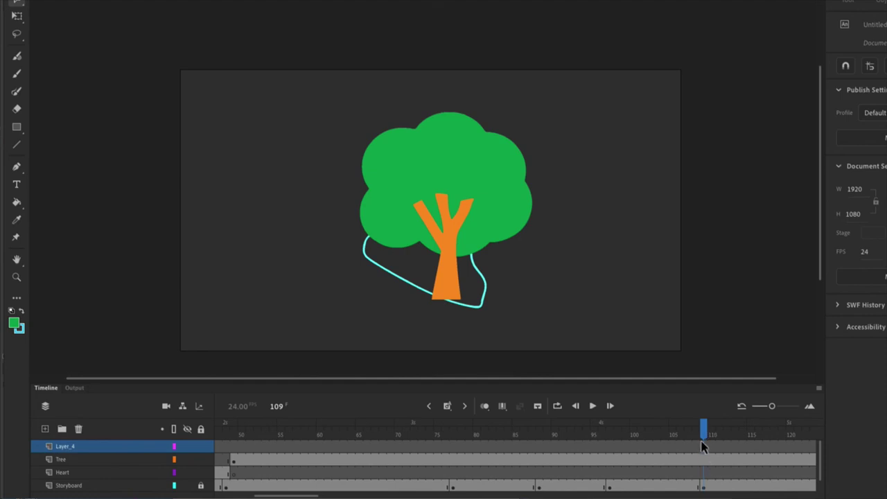
pyautogui.click(704, 461)
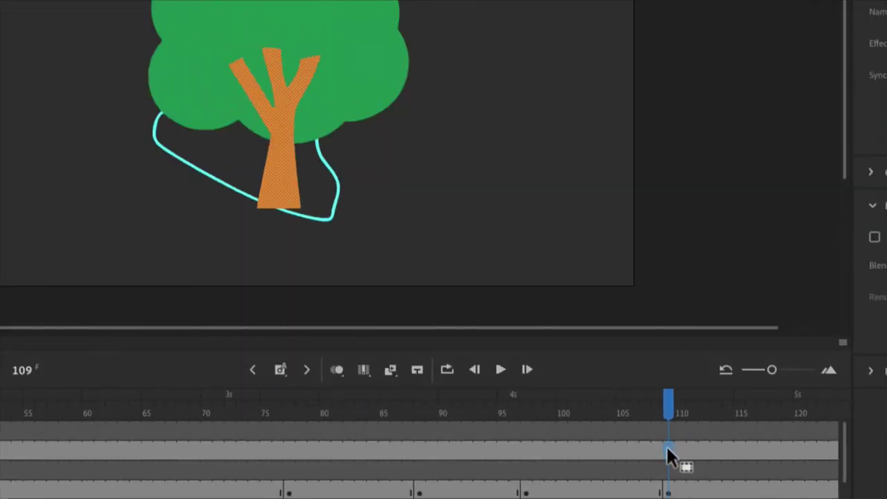
pyautogui.rightClick(667, 445)
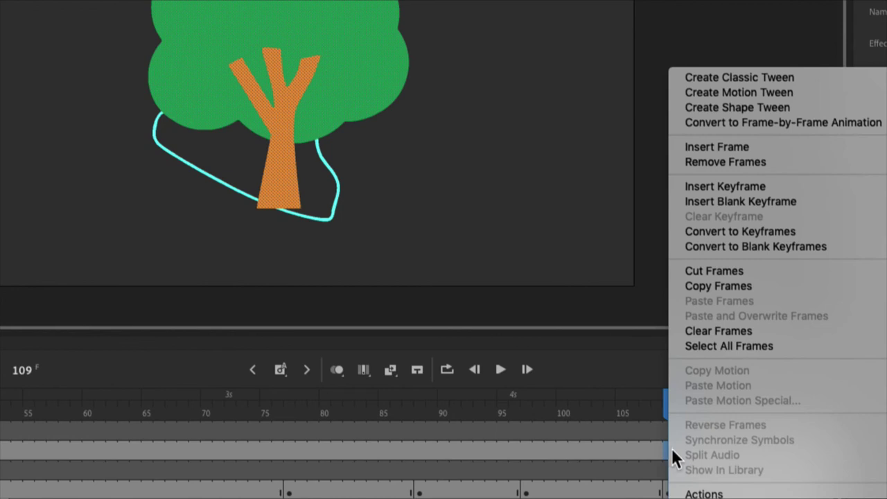
pyautogui.click(728, 201)
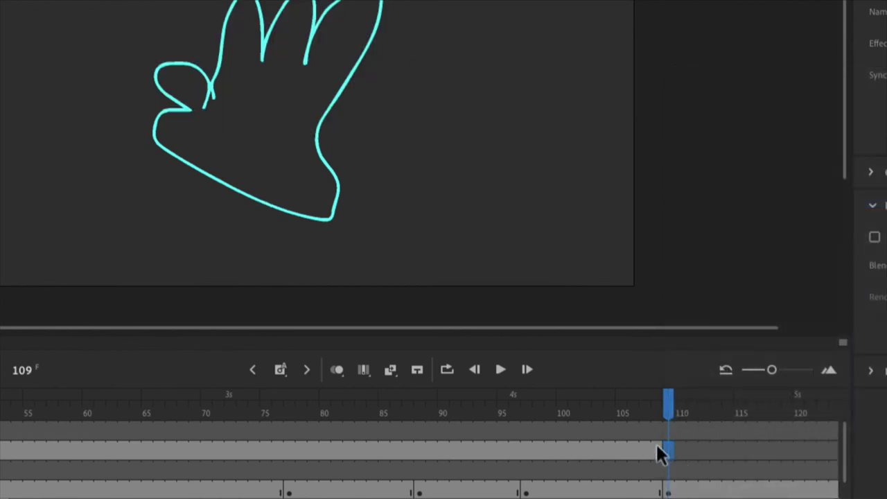
# Select frame 109 of the new layer, and copy the whole orange hand with its green circle in Illustrator.
pyautogui.click(669, 428)
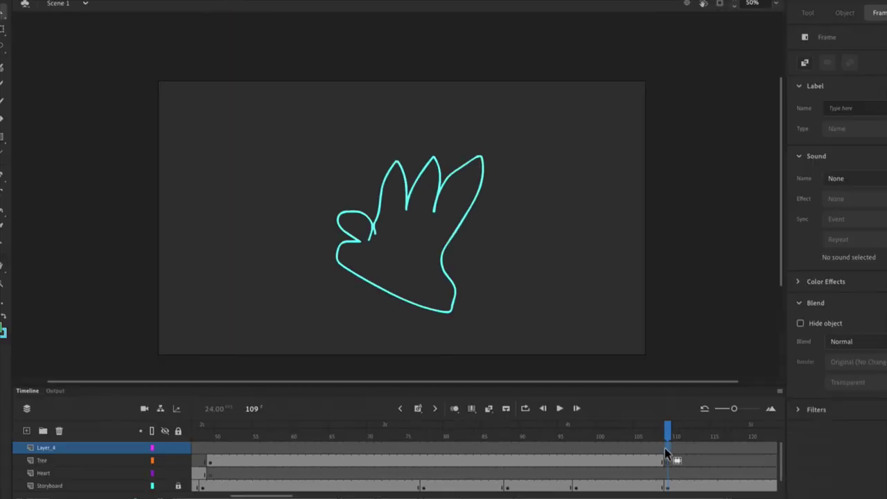
pyautogui.press('F4')
pyautogui.hotkey('ctrl', 'Up')
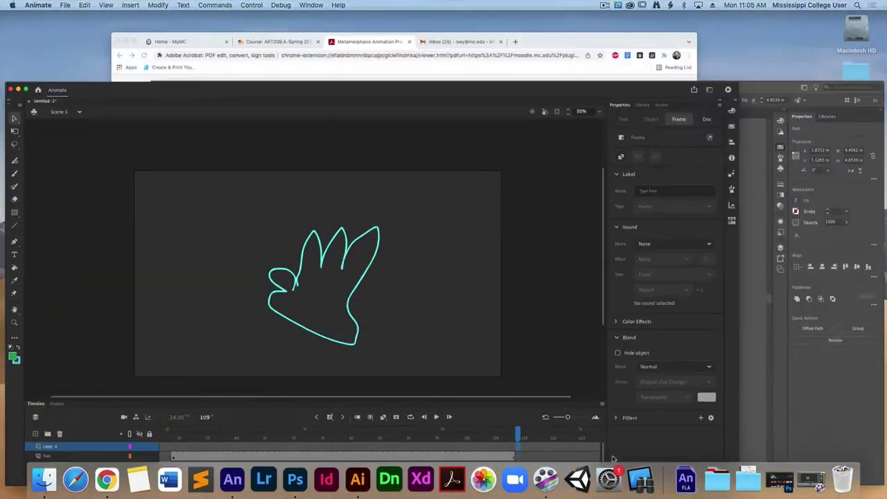
pyautogui.click(527, 371)
pyautogui.click(432, 402)
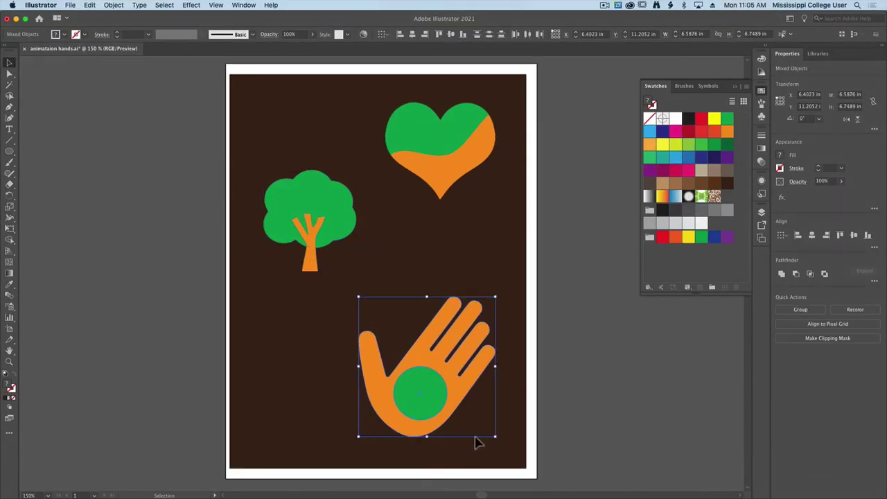
# Switch to Animate and paste the hand artwork centered at frame 109 of the new layer.
pyautogui.click(16, 19)
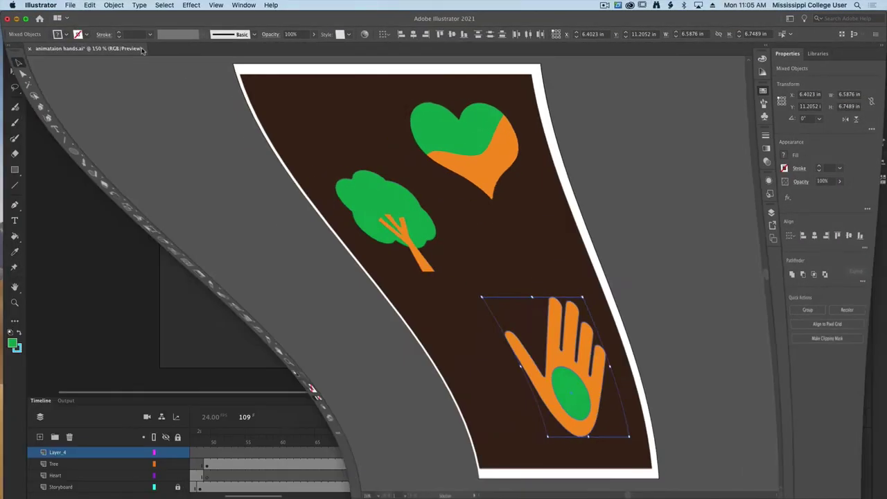
pyautogui.press('super+v')
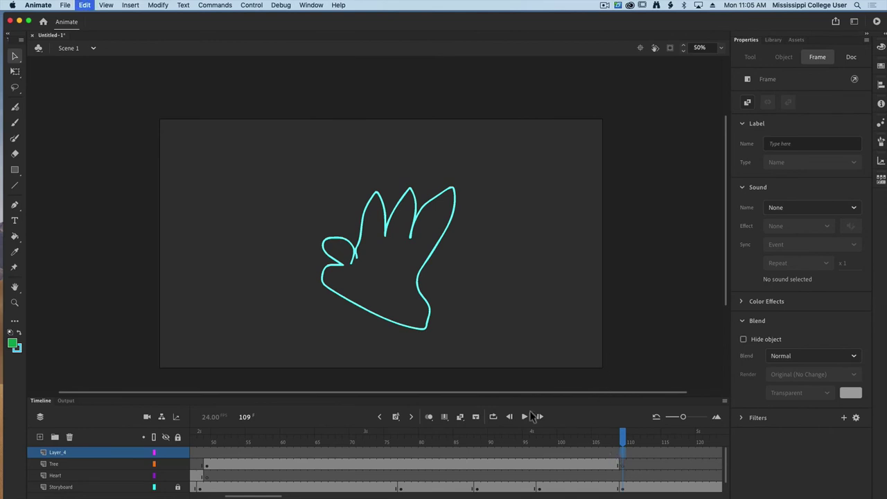
pyautogui.click(470, 292)
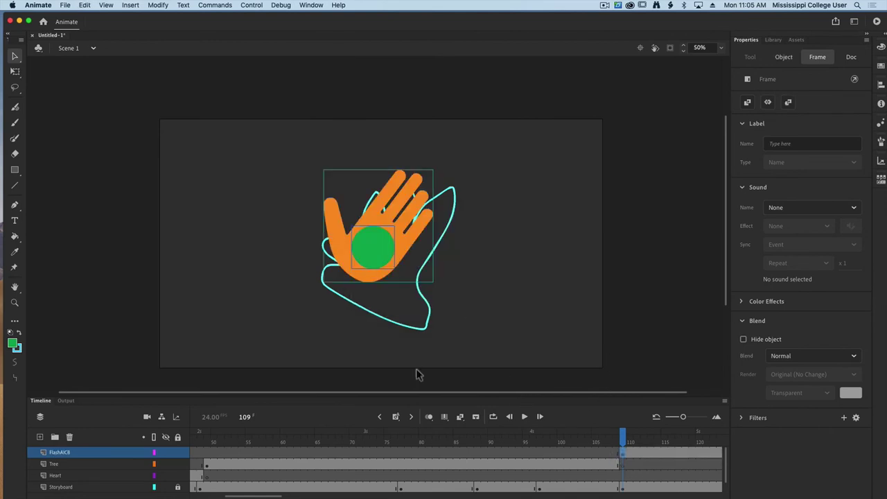
# Enlarge the hand with Free Transform to about 725 by 775 and position it over the storyboard hand sketch.
pyautogui.press('q')
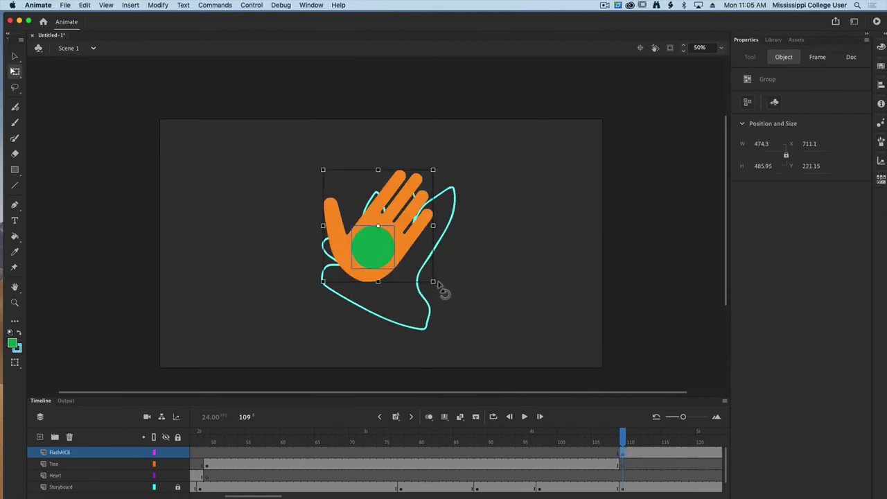
pyautogui.moveTo(438, 283); pyautogui.dragTo(456, 305)
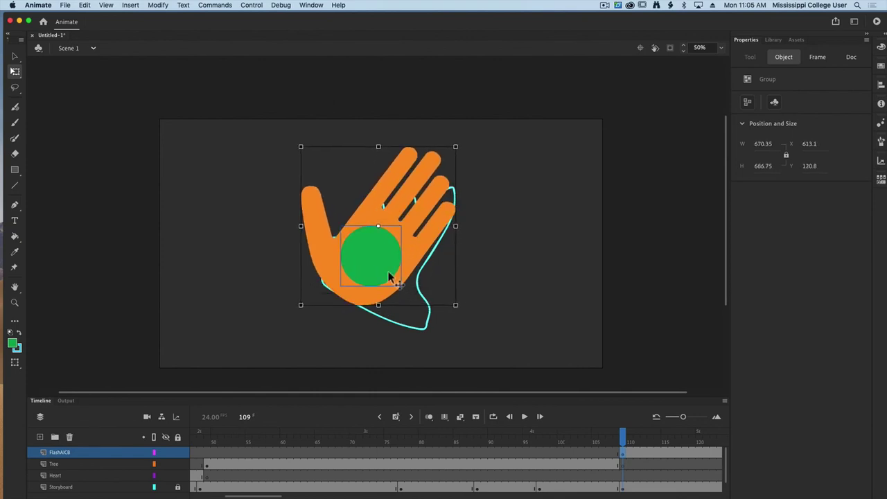
pyautogui.moveTo(389, 271); pyautogui.dragTo(411, 295)
pyautogui.moveTo(483, 254)
pyautogui.mouseDown()
pyautogui.moveTo(503, 254)
pyautogui.moveTo(478, 254)
pyautogui.mouseUp()
pyautogui.moveTo(481, 186); pyautogui.dragTo(489, 158)
pyautogui.click(527, 290)
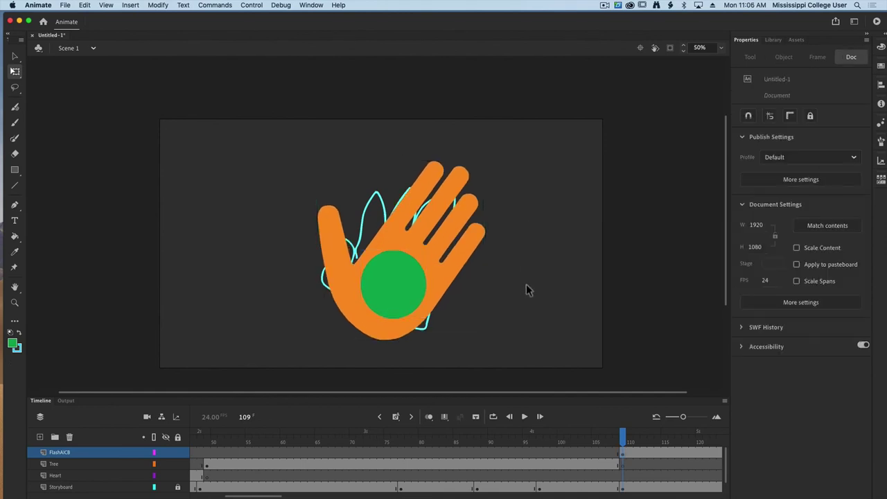
# Try to break apart the green palm circle and the orange hand group.
pyautogui.rightClick(395, 298)
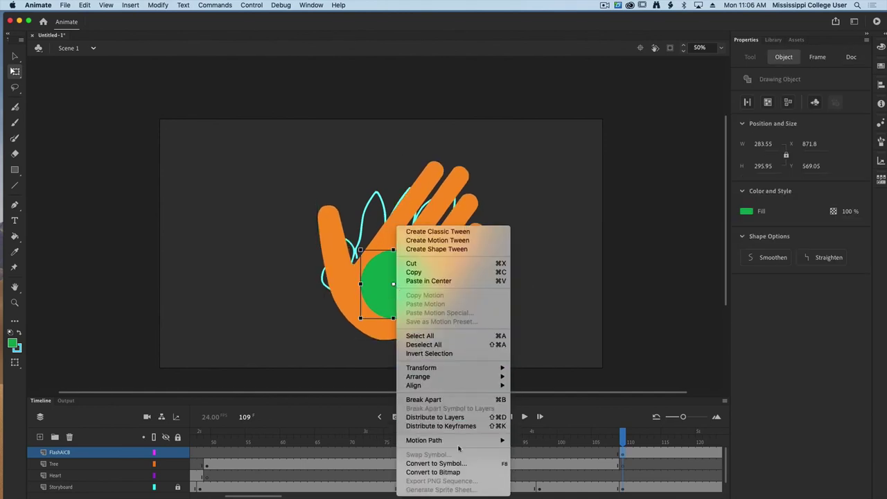
pyautogui.click(461, 401)
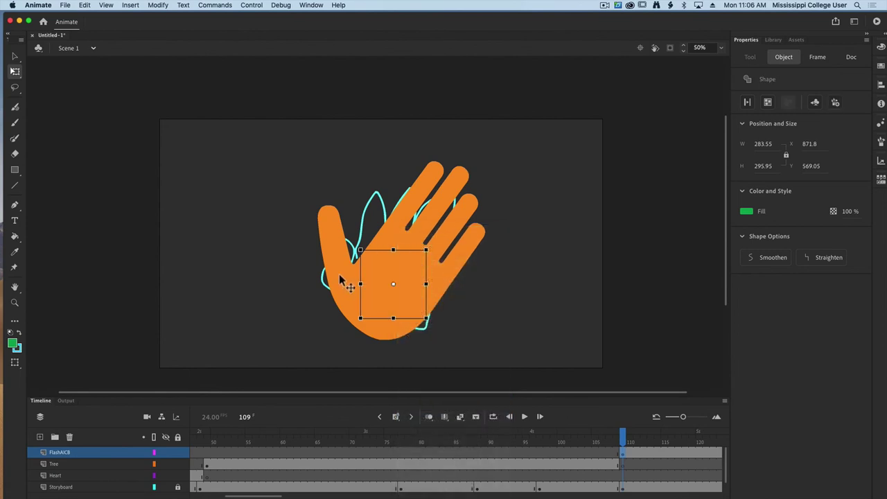
pyautogui.press('super+z')
pyautogui.rightClick(342, 280)
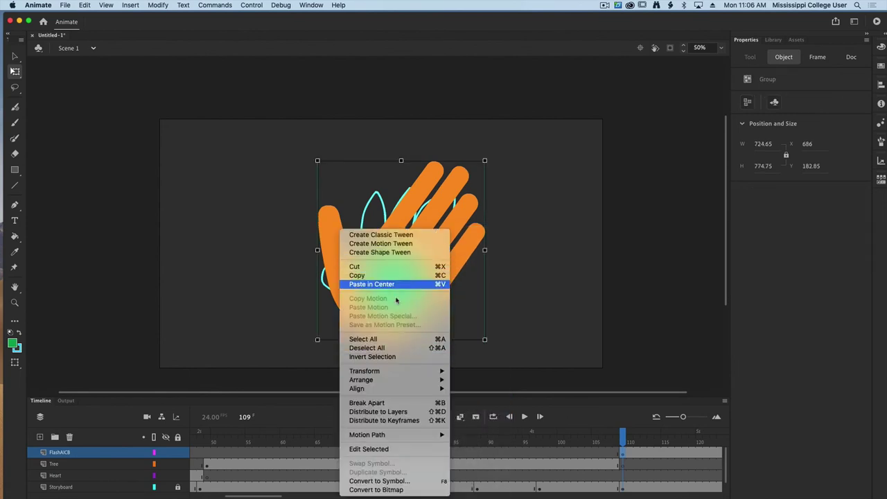
pyautogui.click(402, 403)
pyautogui.rightClick(409, 283)
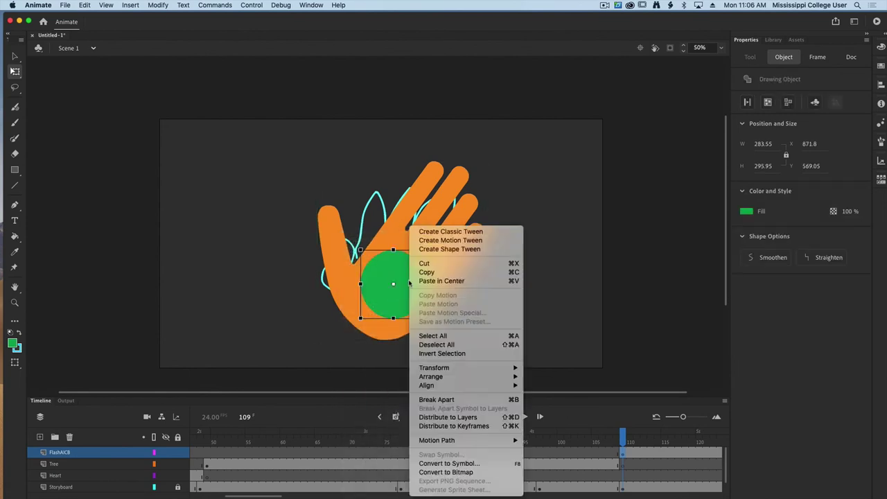
pyautogui.click(460, 403)
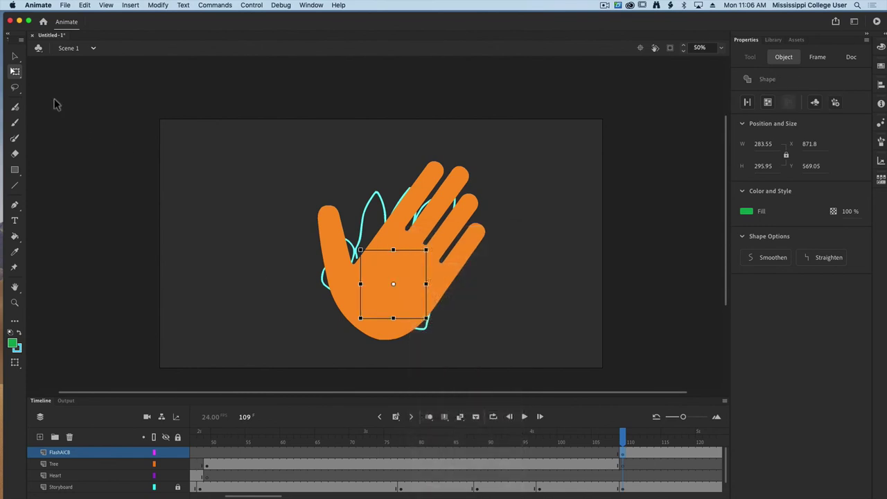
# Break apart the orange hand twice, from group to drawing object to plain shape.
pyautogui.click(15, 56)
pyautogui.click(119, 139)
pyautogui.click(341, 275)
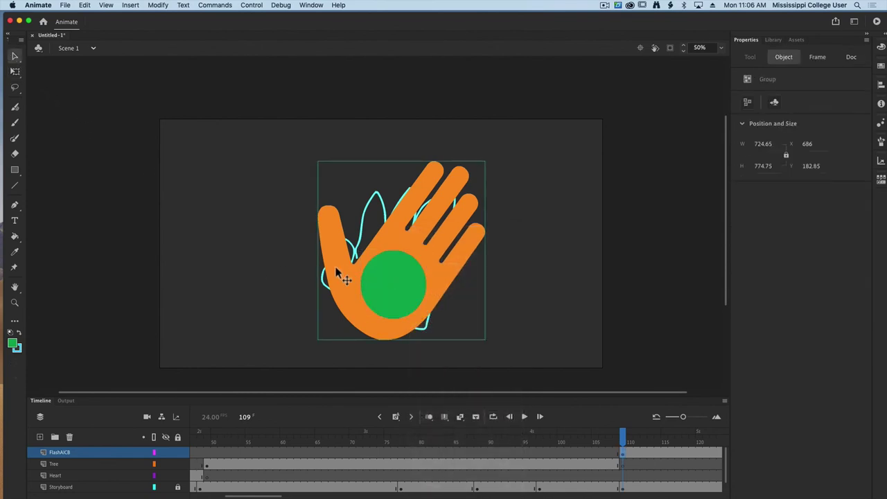
pyautogui.rightClick(339, 275)
pyautogui.click(416, 403)
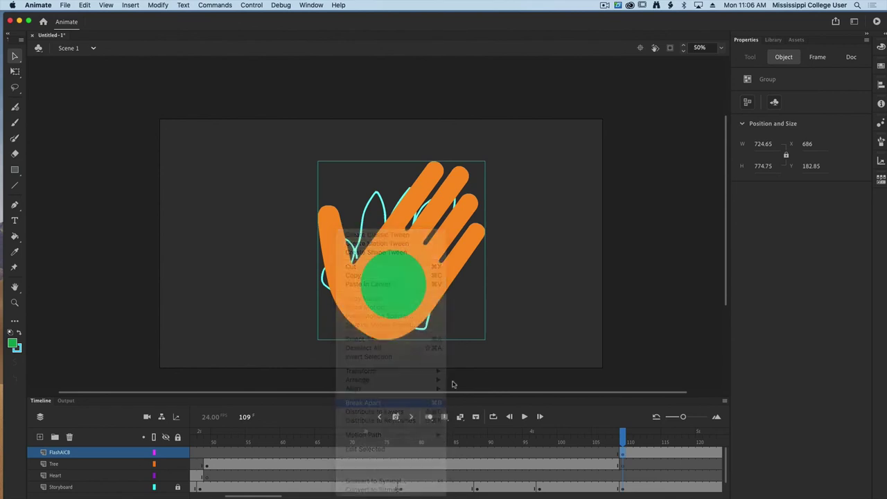
pyautogui.click(524, 346)
pyautogui.click(436, 281)
pyautogui.rightClick(438, 288)
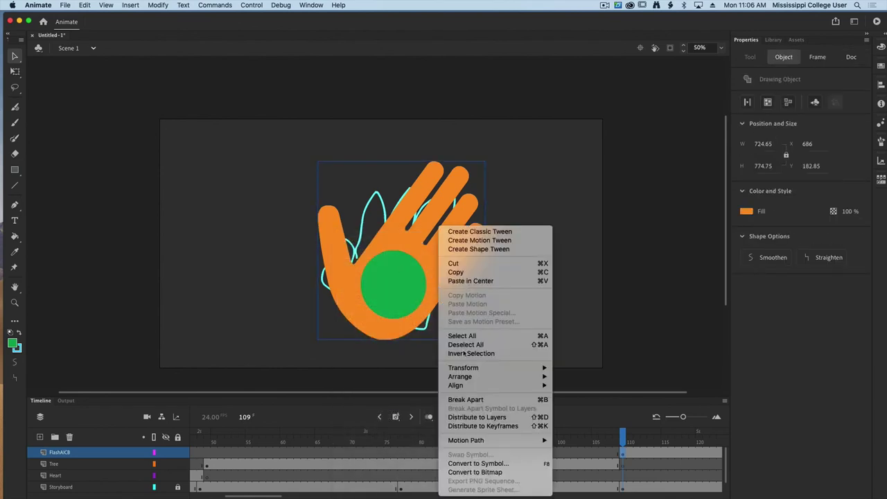
pyautogui.click(483, 400)
pyautogui.click(475, 301)
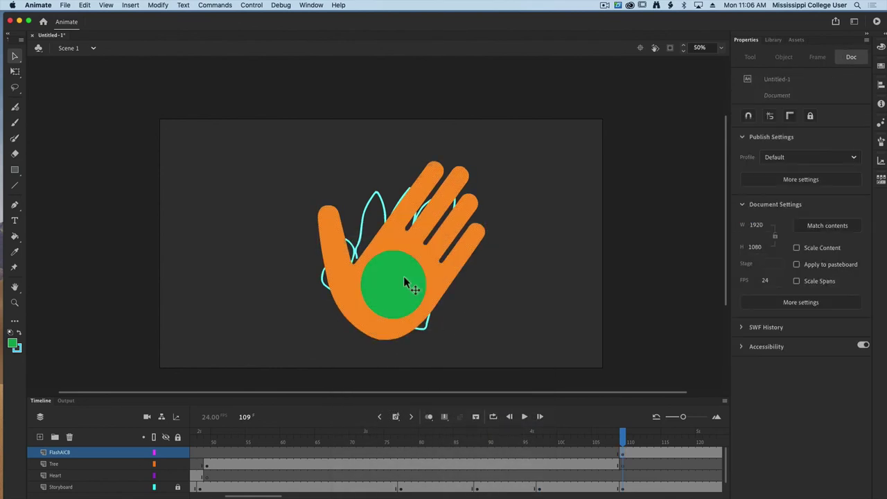
# Break apart the green circle on the palm into a plain shape.
pyautogui.click(406, 282)
pyautogui.rightClick(405, 277)
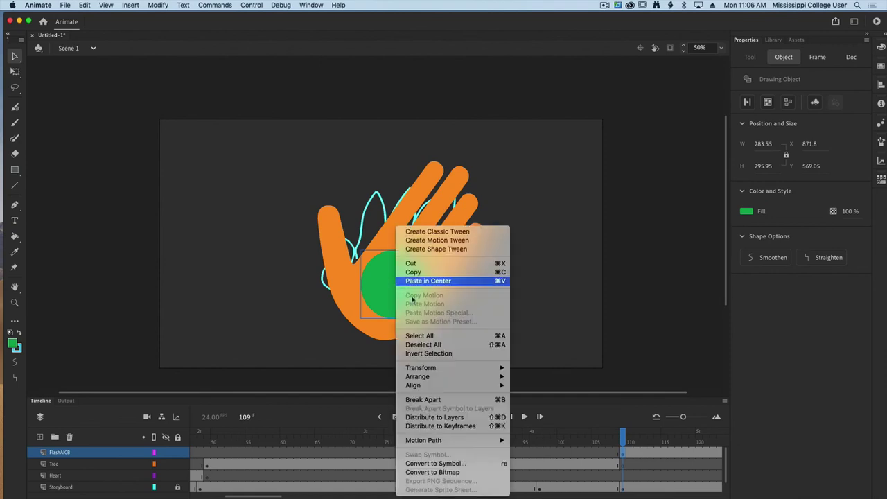
pyautogui.click(419, 398)
pyautogui.click(532, 303)
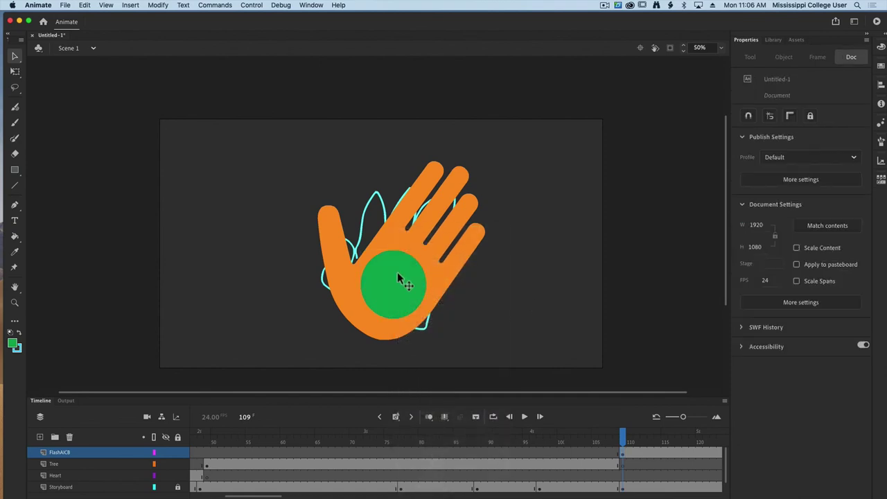
pyautogui.click(400, 280)
pyautogui.click(455, 287)
pyautogui.click(538, 386)
# Enlarge the heart at frame 1 with Free Transform so that it covers the storyboard heart sketch.
pyautogui.moveTo(623, 438); pyautogui.dragTo(131, 440)
pyautogui.click(14, 72)
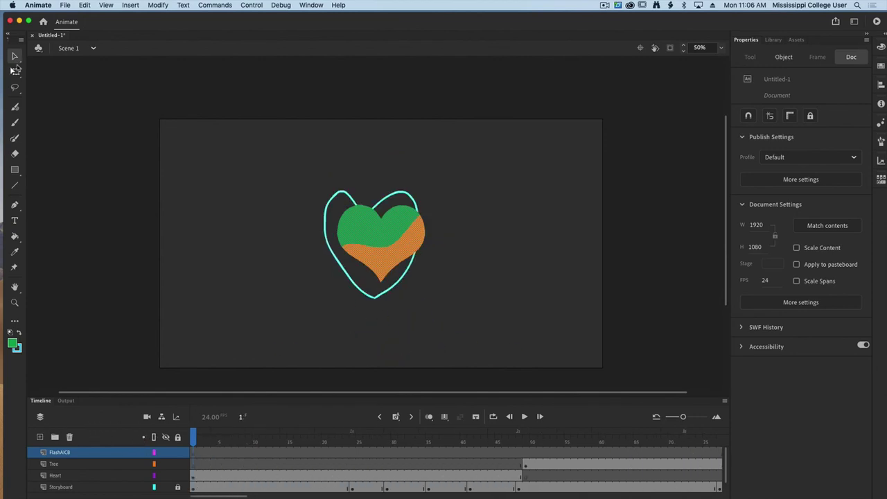
pyautogui.click(380, 274)
pyautogui.moveTo(426, 283); pyautogui.dragTo(461, 324)
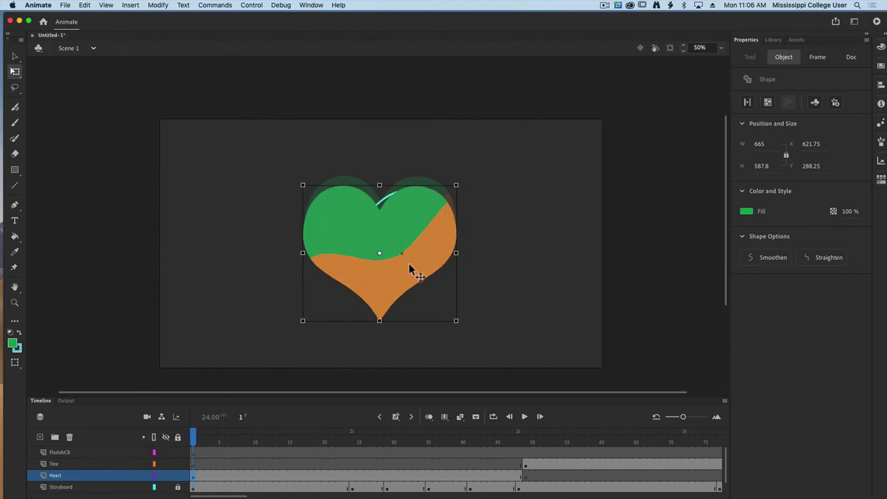
pyautogui.moveTo(460, 188); pyautogui.dragTo(465, 176)
pyautogui.click(515, 281)
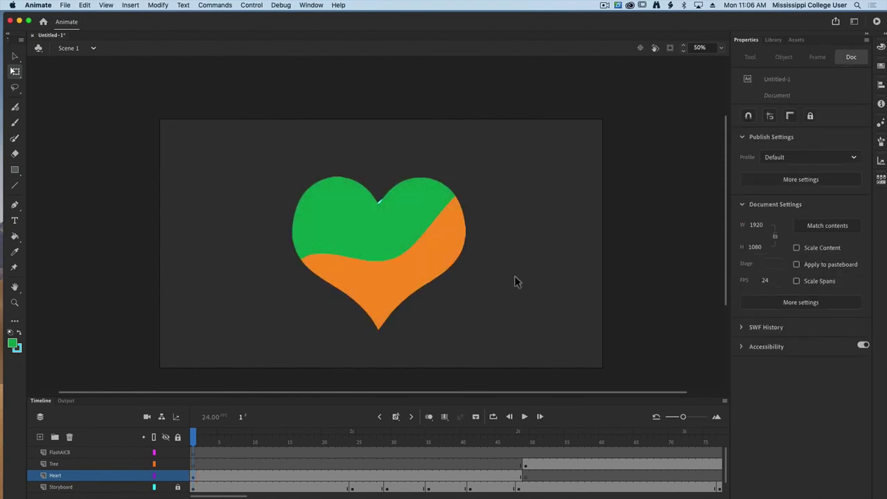
# Rename the FlashAICB layer as Hand.
pyautogui.press('super+minus')
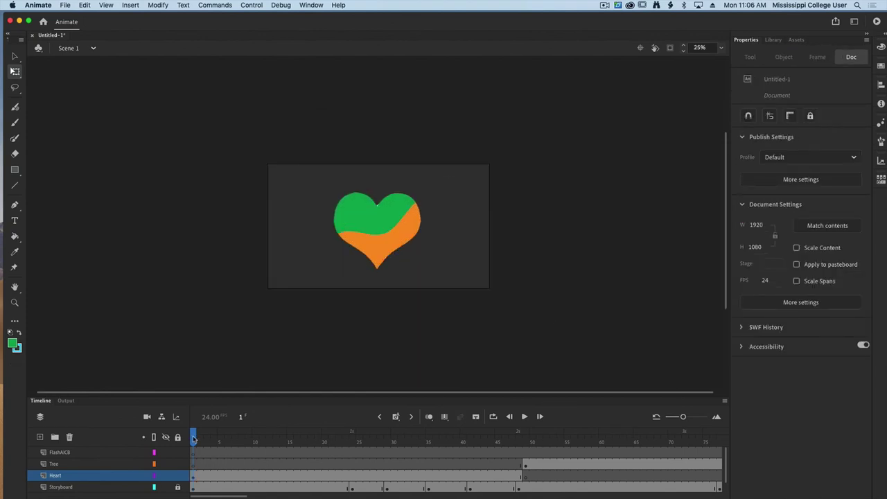
pyautogui.moveTo(193, 438); pyautogui.dragTo(3, 457)
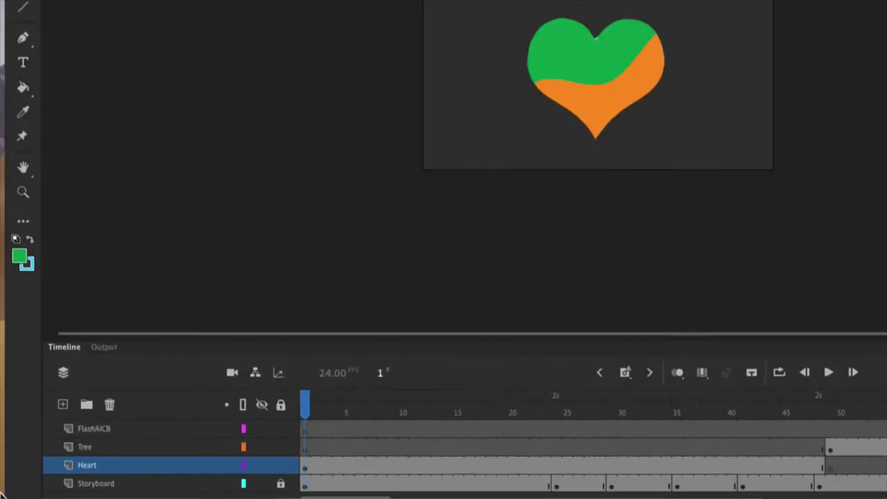
pyautogui.doubleClick(81, 429)
pyautogui.write('H')
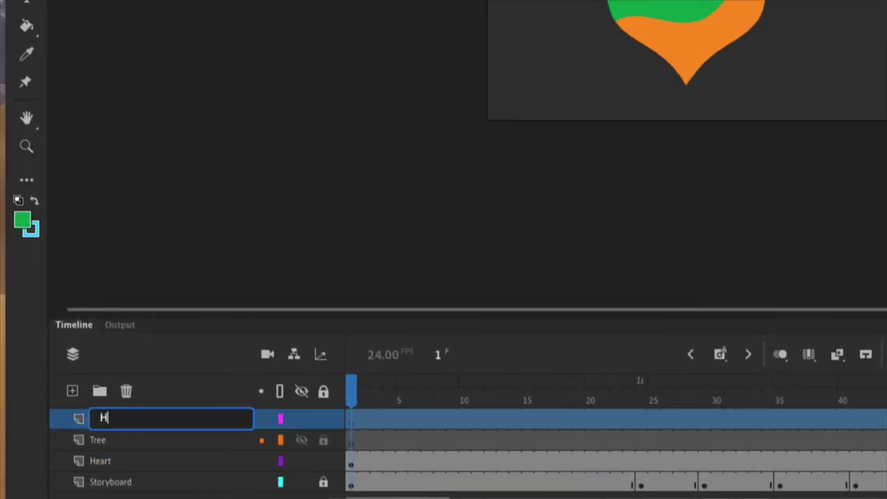
pyautogui.write('and')
pyautogui.press('Return')
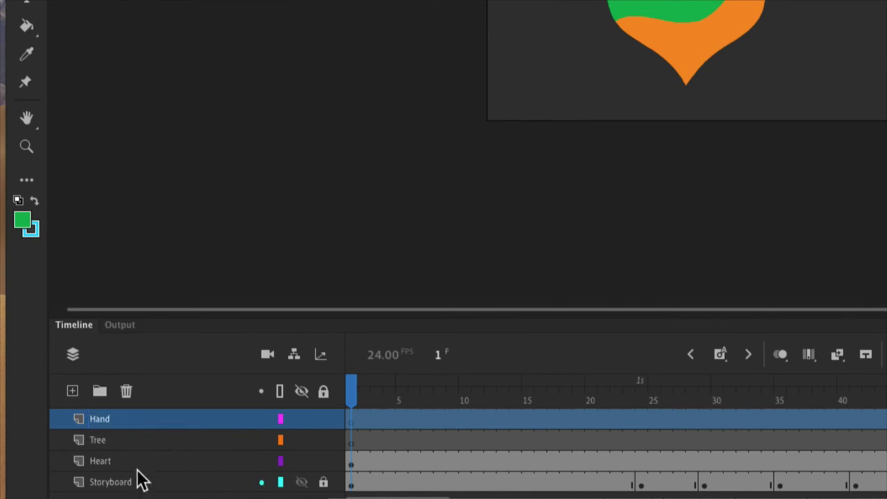
# Move the Storyboard layer above the Hand, Tree and Heart layers, and play the animation to compare the artwork with the sketches.
pyautogui.moveTo(145, 481); pyautogui.dragTo(147, 408)
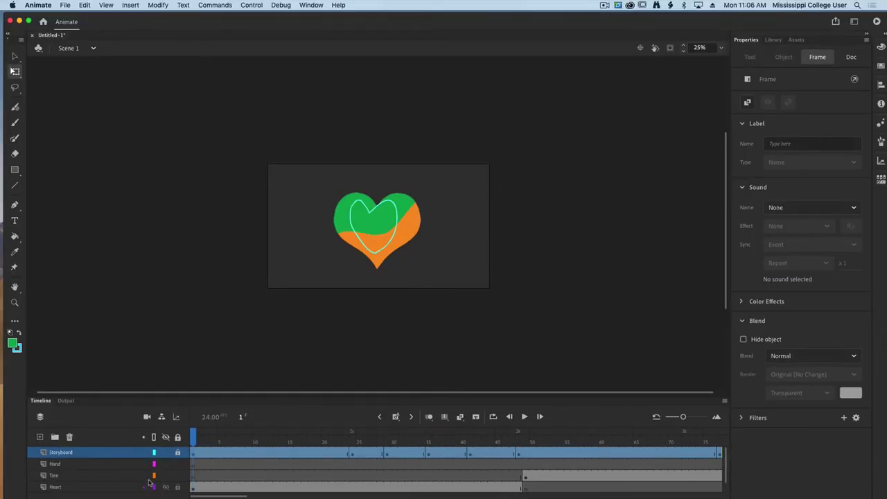
pyautogui.click(176, 478)
pyautogui.press('Return')
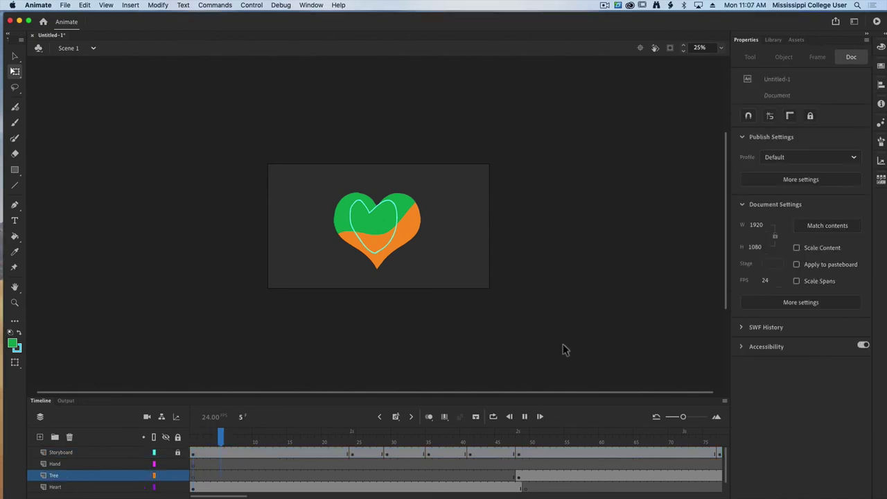